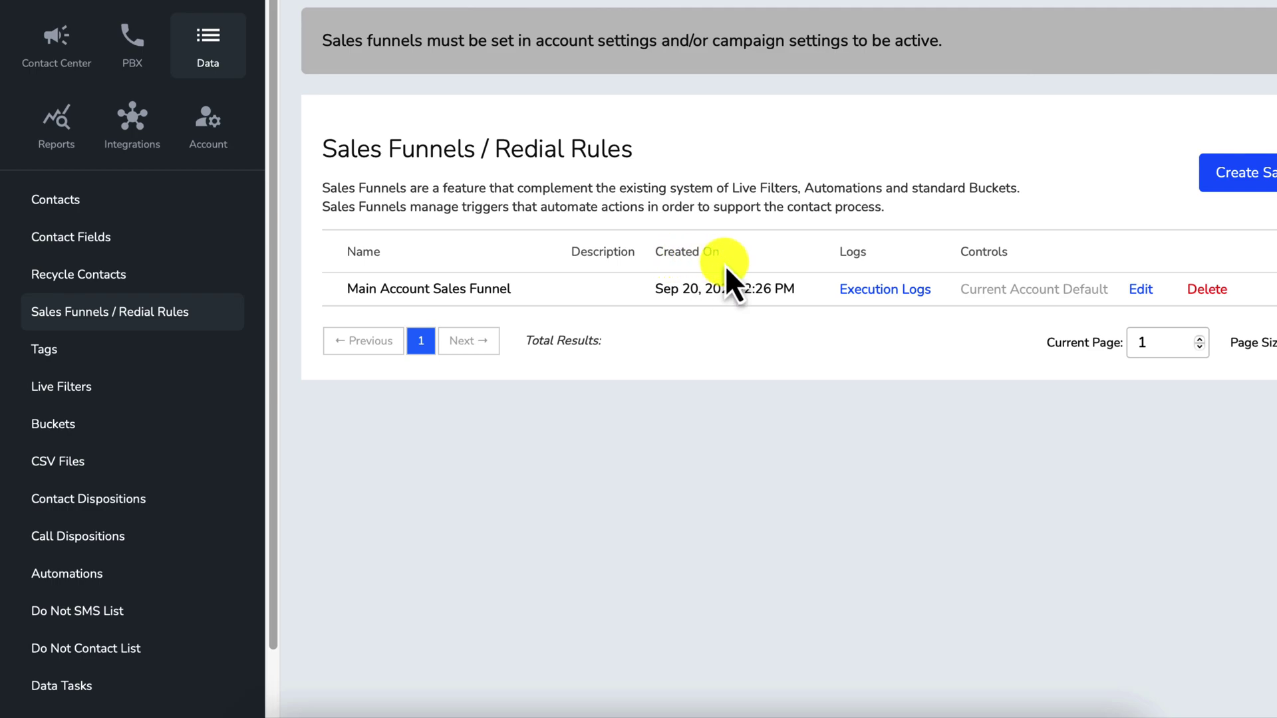
Open the Main Account Sales Funnel for editing and look over its inbound and outbound call rules.
{"action": "left_click", "coordinate": [1139, 289]}
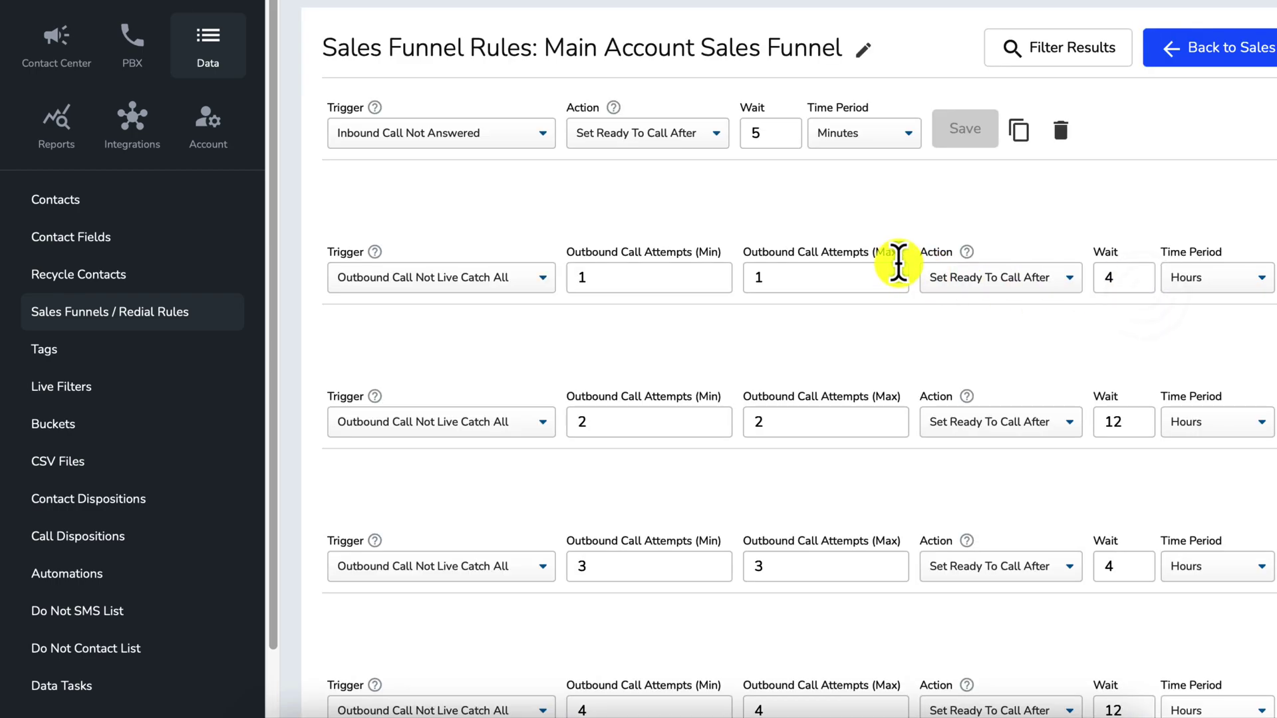
{"action": "scroll", "coordinate": [898, 262], "scroll_direction": "down", "scroll_amount": 2}
{"action": "scroll", "coordinate": [899, 263], "scroll_direction": "down", "scroll_amount": 3}
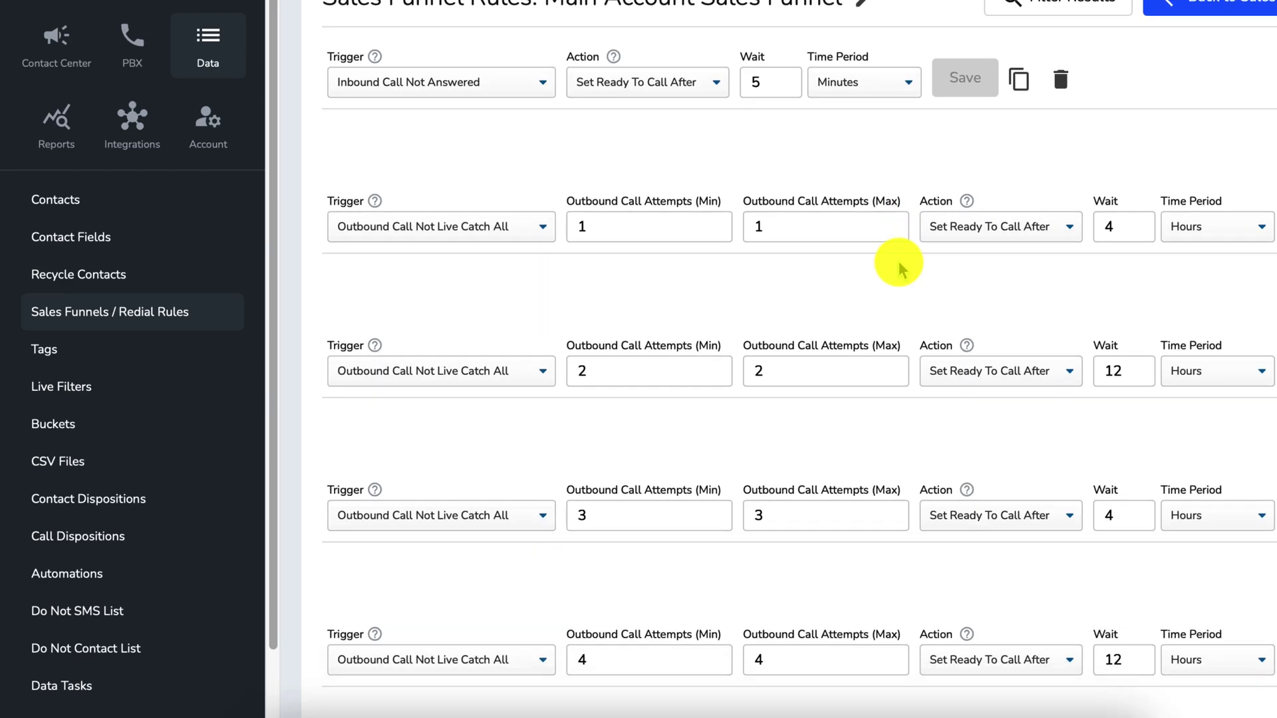
{"action": "scroll", "coordinate": [898, 262], "scroll_direction": "down", "scroll_amount": 12}
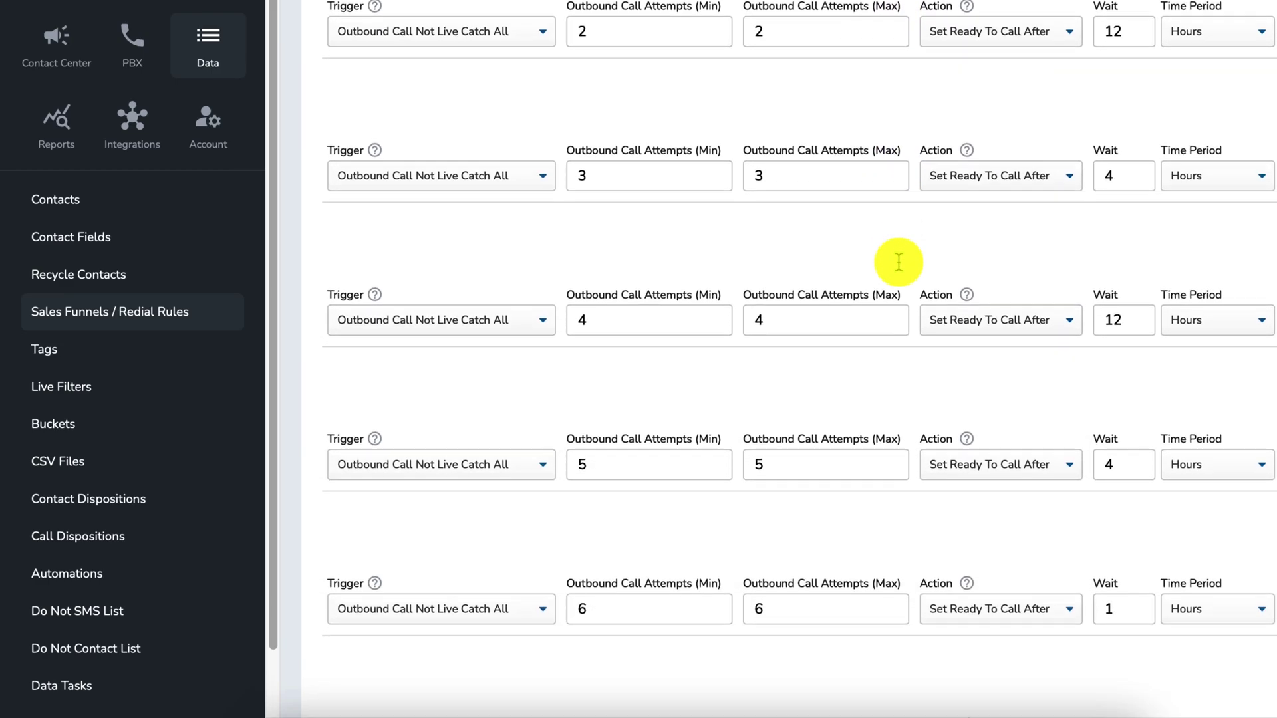
{"action": "scroll", "coordinate": [899, 266], "scroll_direction": "up", "scroll_amount": 15}
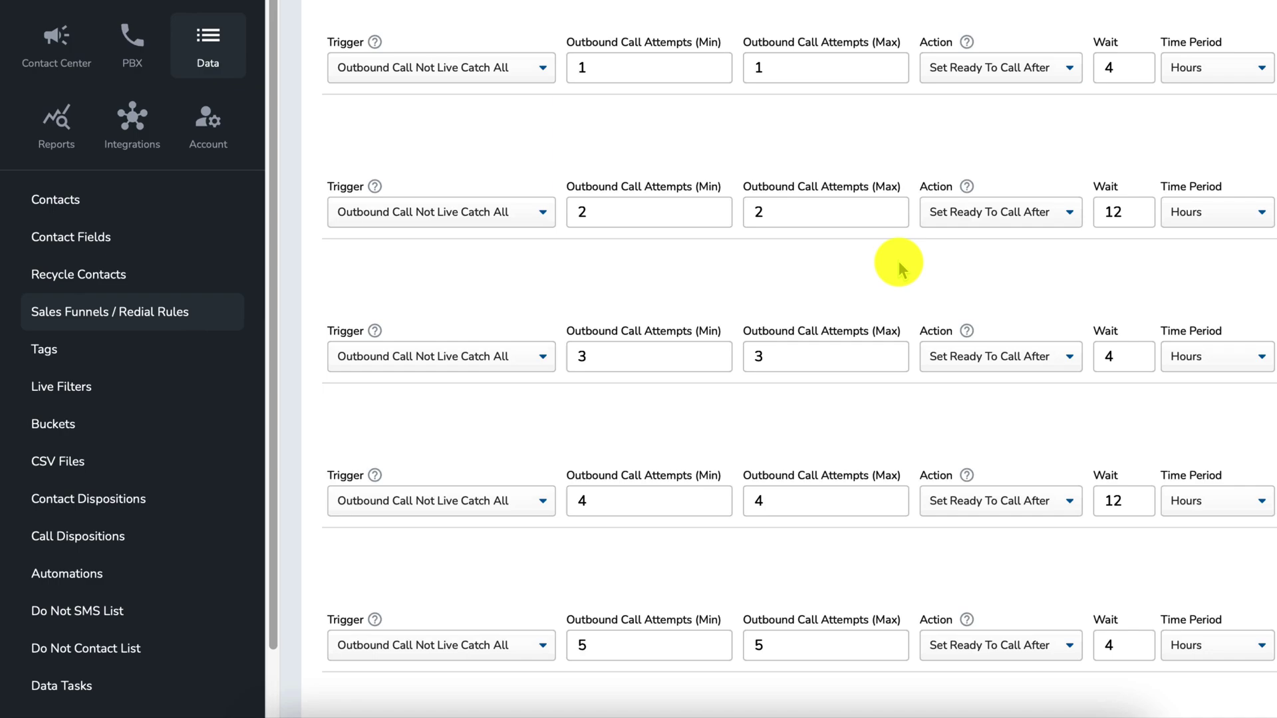
{"action": "scroll", "coordinate": [900, 344], "scroll_direction": "down", "scroll_amount": 3}
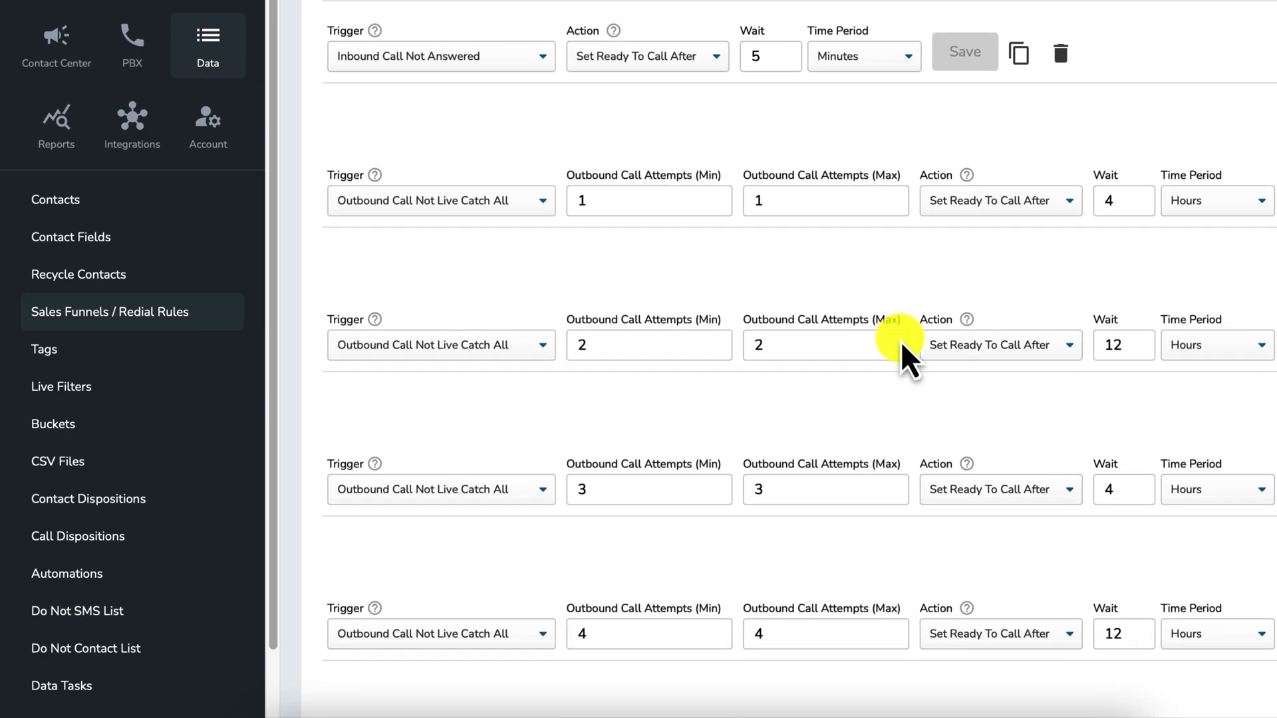
{"action": "scroll", "coordinate": [901, 341], "scroll_direction": "up", "scroll_amount": 3}
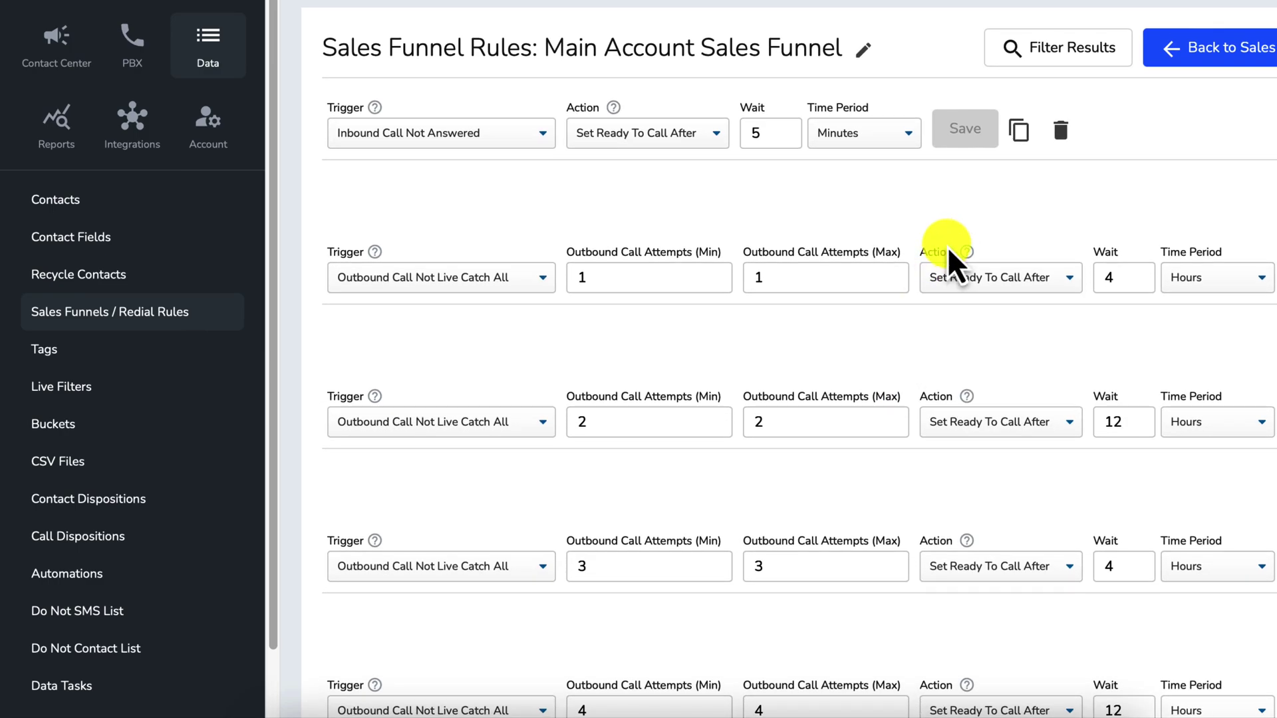
{"action": "scroll", "coordinate": [1131, 327], "scroll_direction": "down", "scroll_amount": 1}
{"action": "scroll", "coordinate": [1131, 328], "scroll_direction": "down", "scroll_amount": 1}
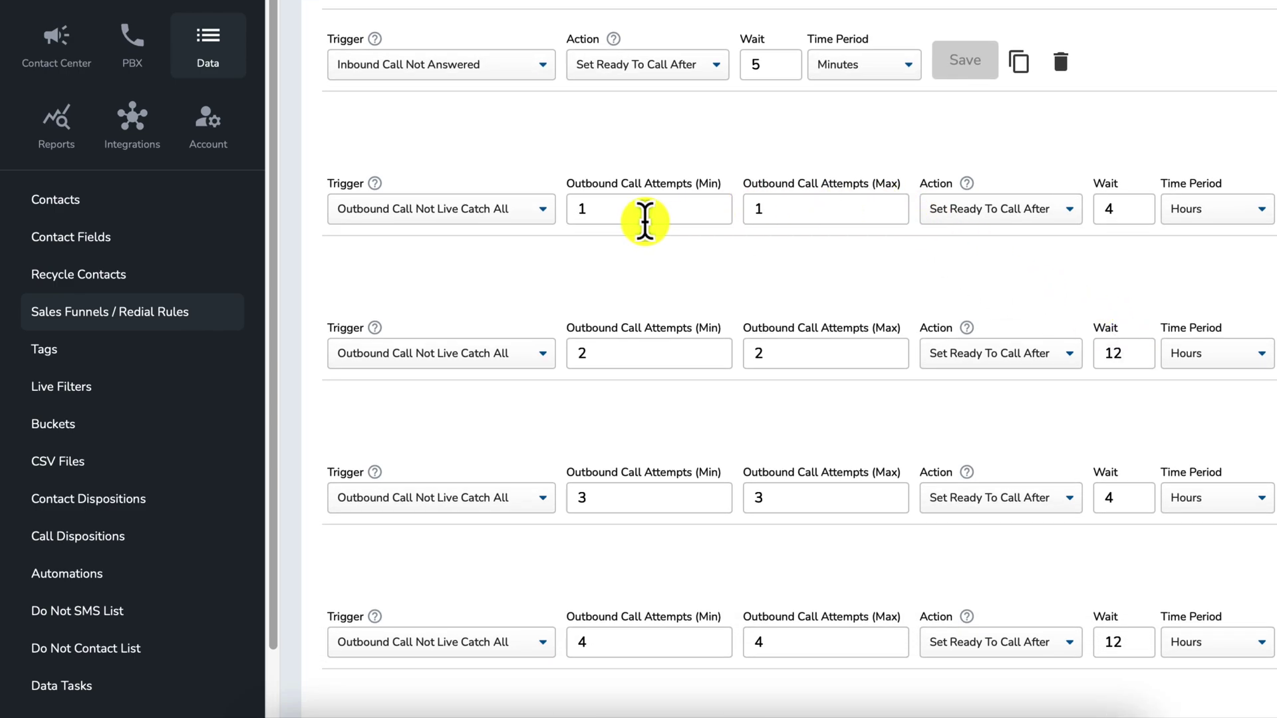
{"action": "scroll", "coordinate": [645, 222], "scroll_direction": "up", "scroll_amount": 1}
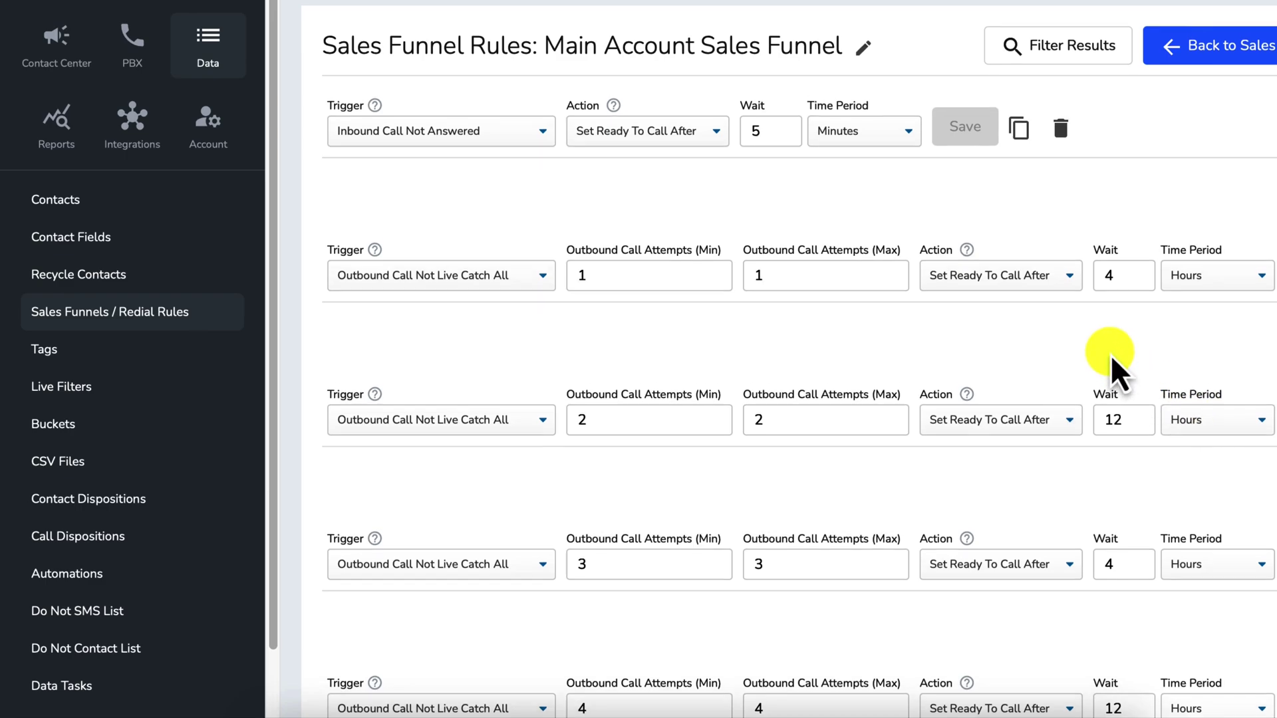
Examine the wait times of the Outbound Call Not Live Catch All rules from the second through the tenth attempt.
{"action": "scroll", "coordinate": [1111, 354], "scroll_direction": "down", "scroll_amount": 1}
{"action": "scroll", "coordinate": [1111, 354], "scroll_direction": "down", "scroll_amount": 5}
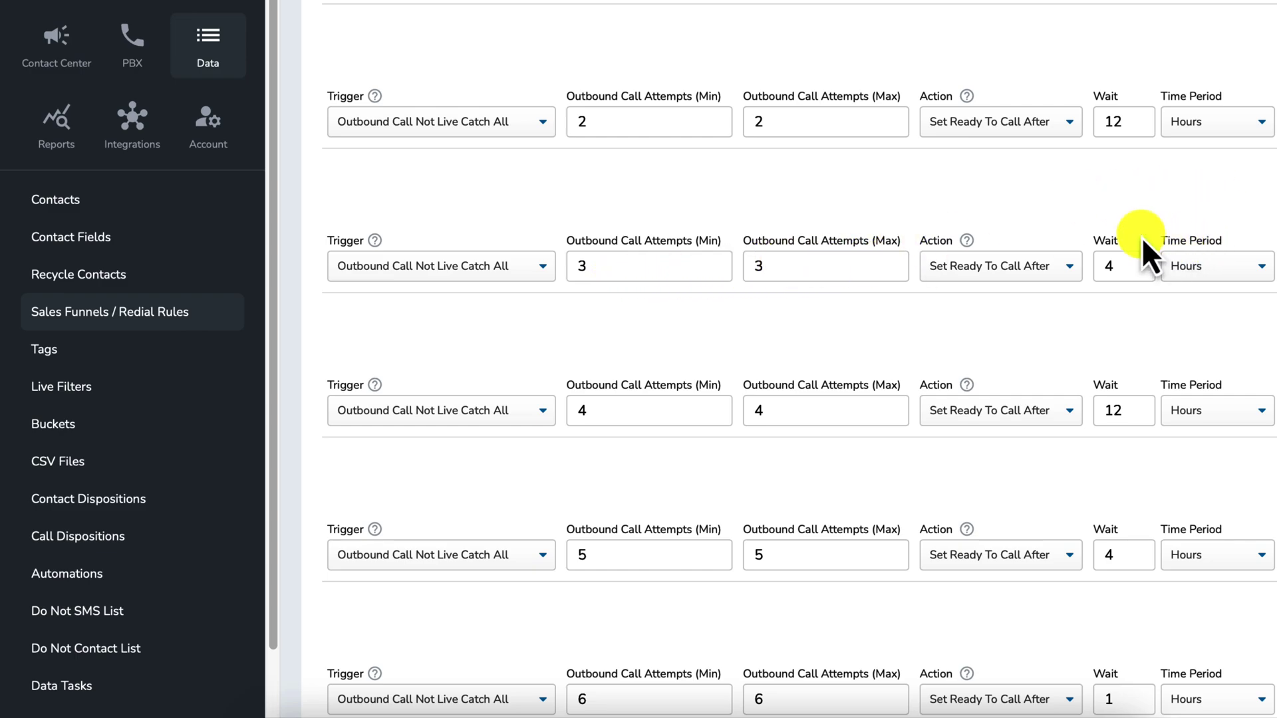
{"action": "left_click", "coordinate": [584, 423]}
{"action": "key", "text": "BackSpace"}
{"action": "type", "text": "4"}
{"action": "scroll", "coordinate": [585, 426], "scroll_direction": "down", "scroll_amount": 1}
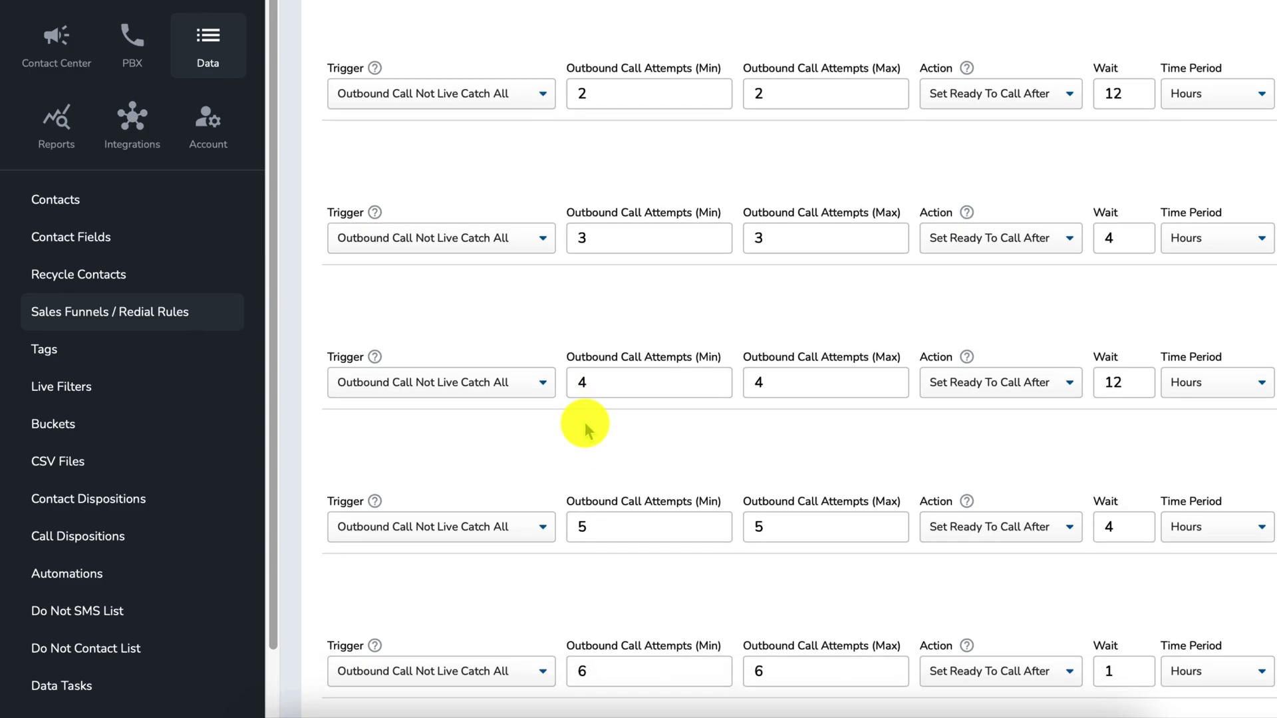
{"action": "scroll", "coordinate": [785, 369], "scroll_direction": "down", "scroll_amount": 3}
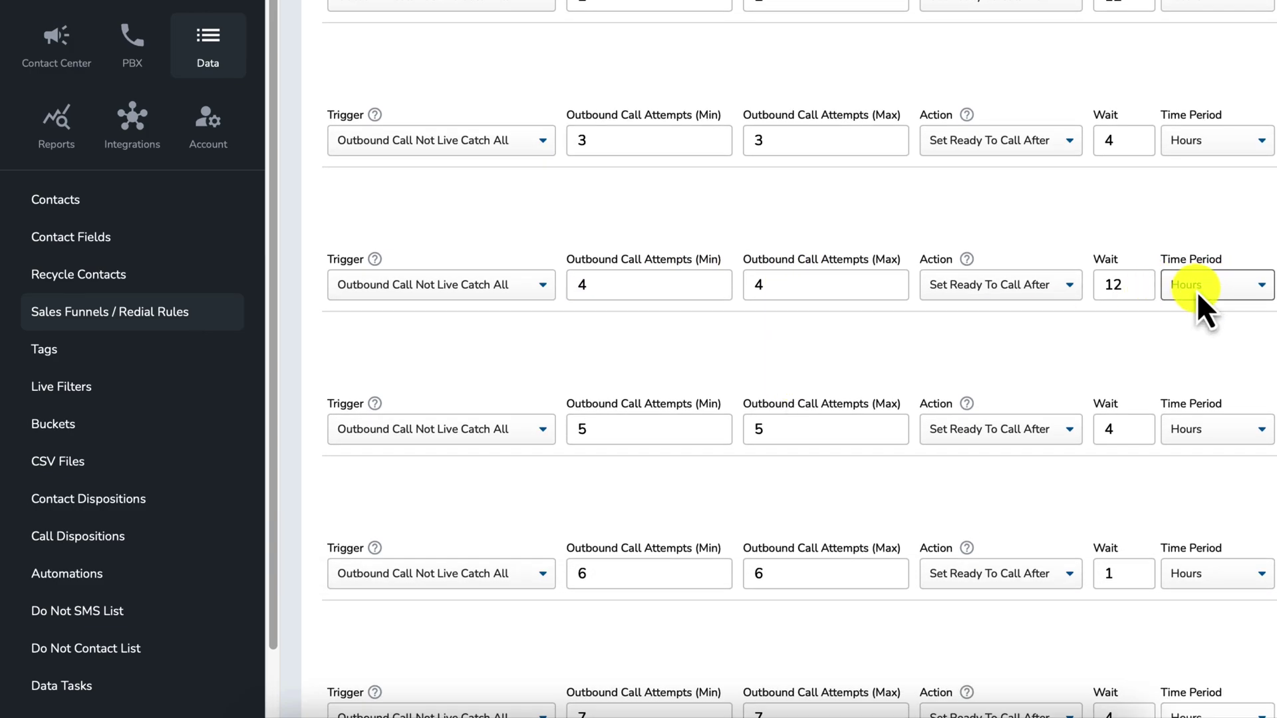
{"action": "scroll", "coordinate": [1191, 293], "scroll_direction": "down", "scroll_amount": 1}
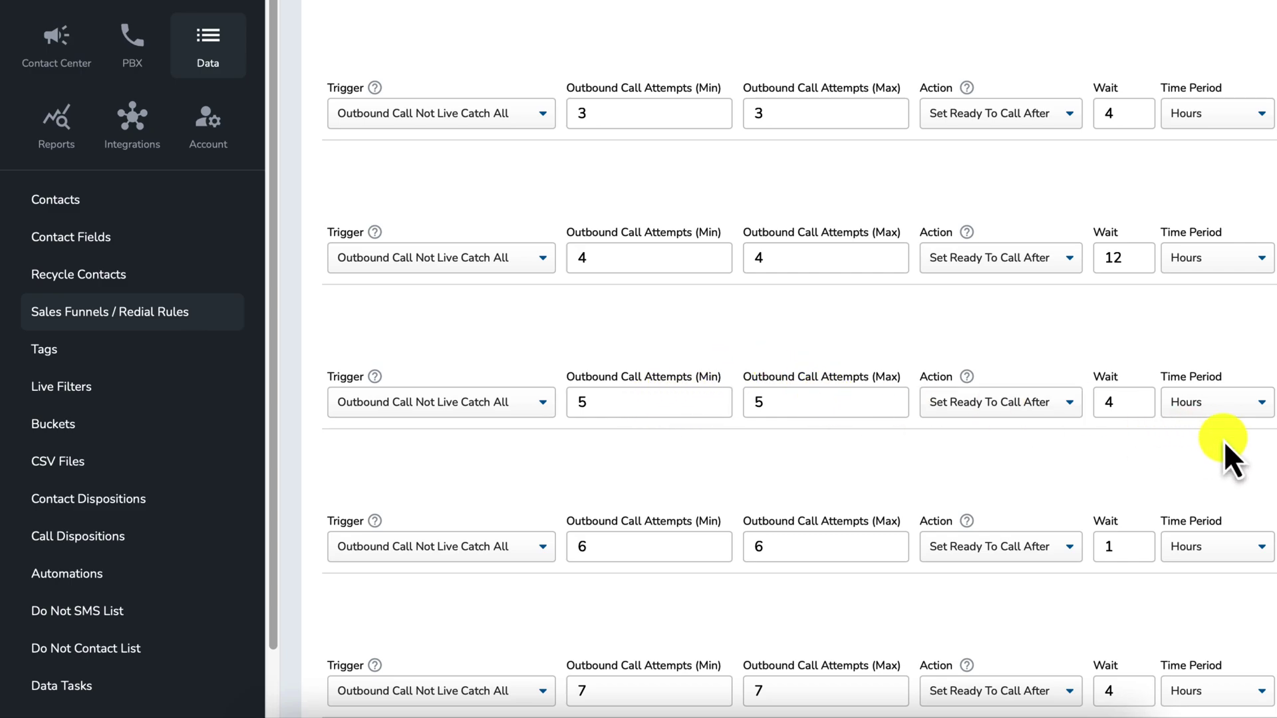
{"action": "scroll", "coordinate": [897, 327], "scroll_direction": "down", "scroll_amount": 3}
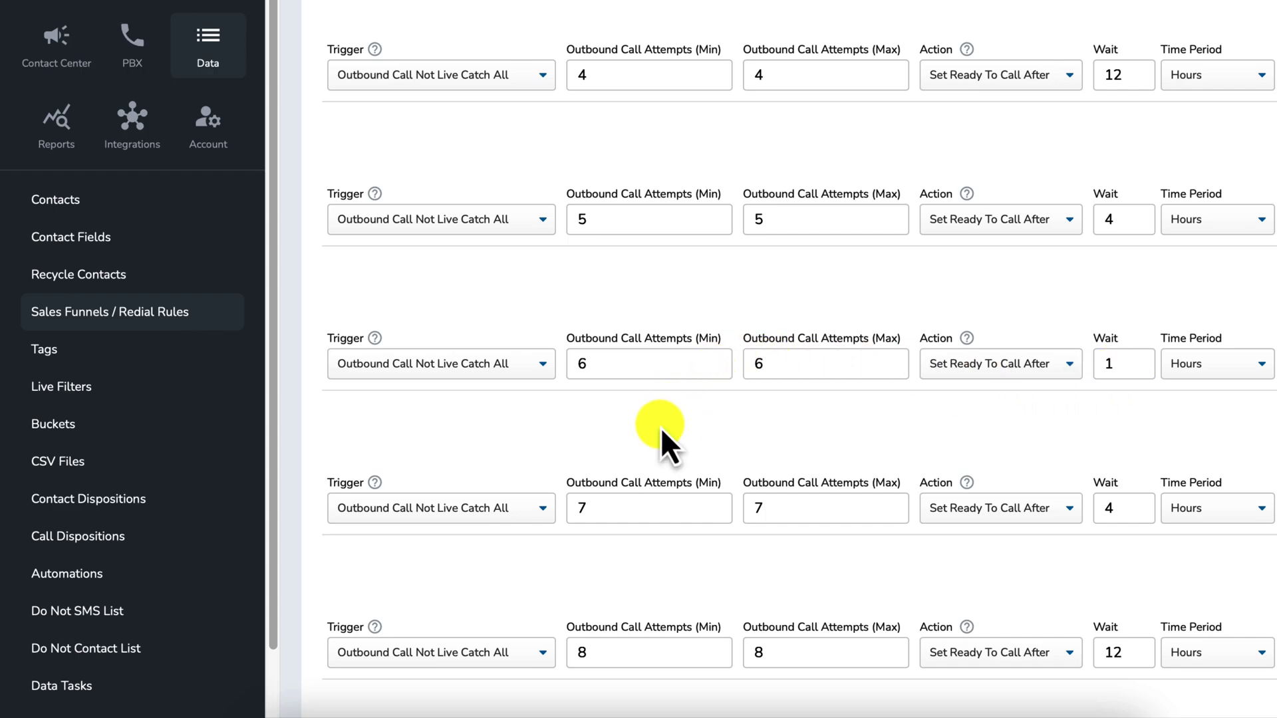
{"action": "scroll", "coordinate": [660, 436], "scroll_direction": "down", "scroll_amount": 1}
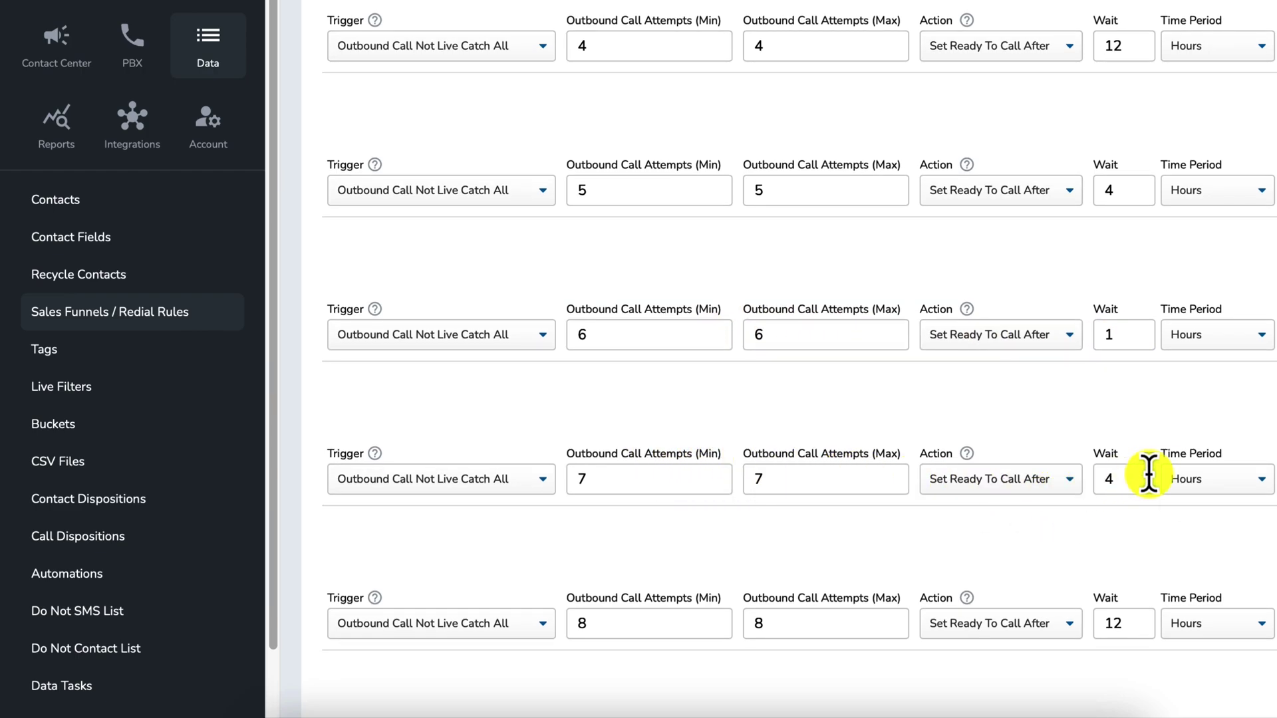
{"action": "scroll", "coordinate": [844, 363], "scroll_direction": "down", "scroll_amount": 4}
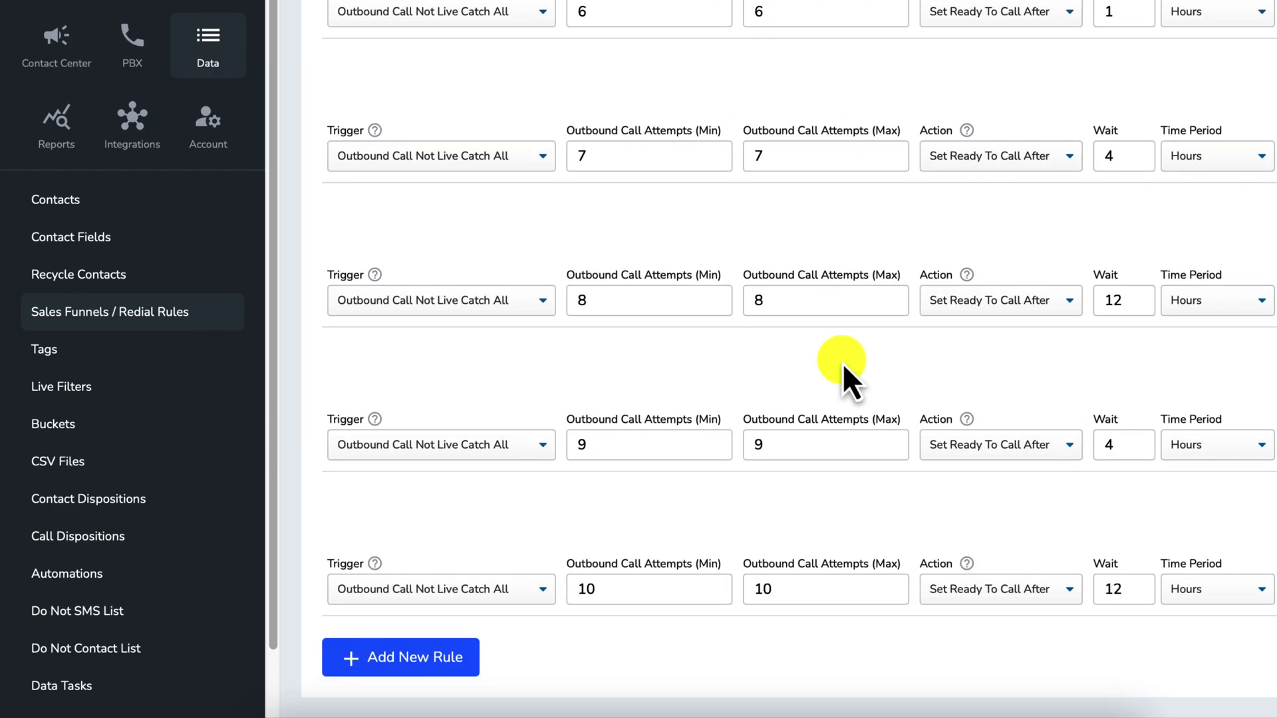
{"action": "scroll", "coordinate": [843, 364], "scroll_direction": "up", "scroll_amount": 6}
{"action": "scroll", "coordinate": [842, 362], "scroll_direction": "up", "scroll_amount": 5}
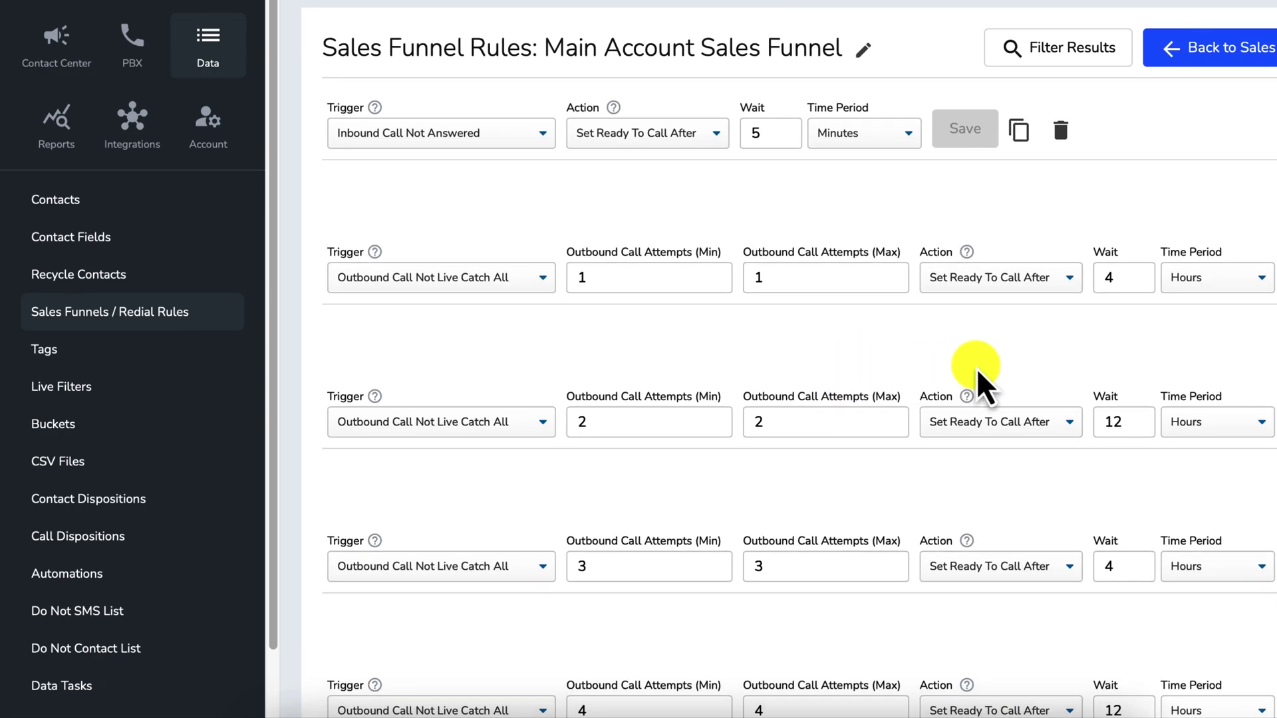
Set the wait of the rule for outbound call attempt 1 to 30 minutes.
{"action": "scroll", "coordinate": [1063, 367], "scroll_direction": "down", "scroll_amount": 1}
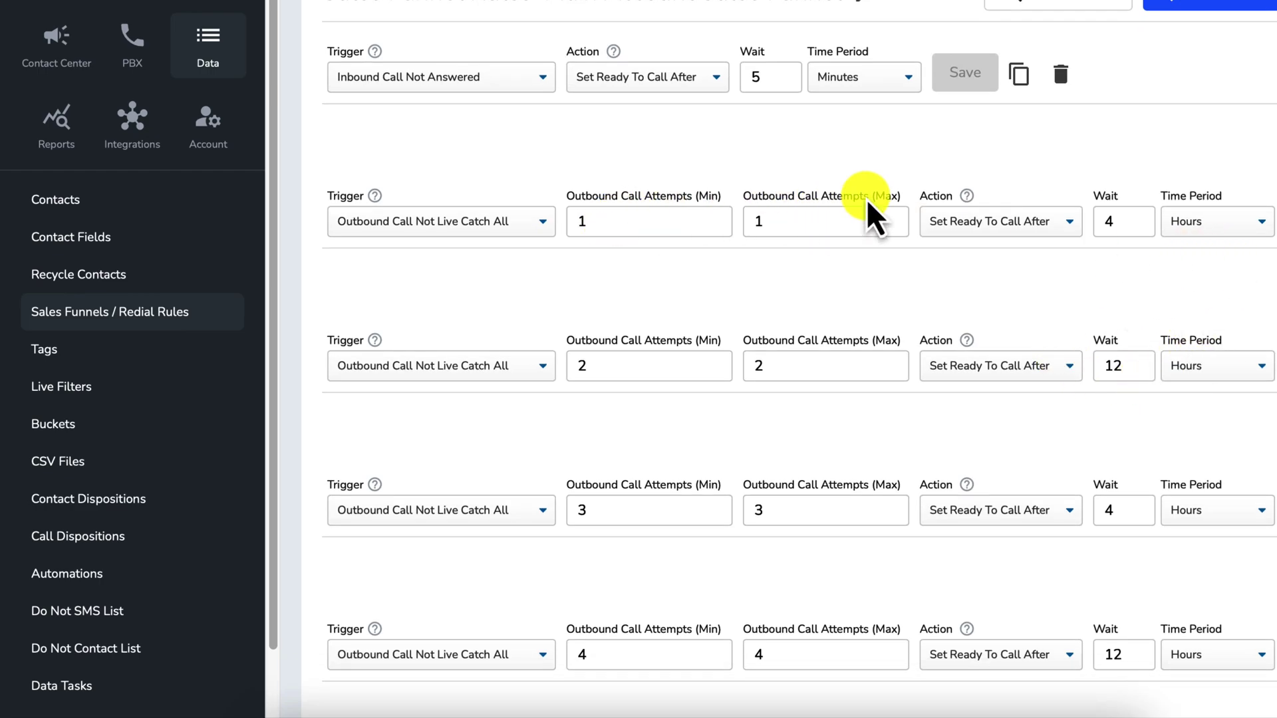
{"action": "left_click", "coordinate": [1134, 225]}
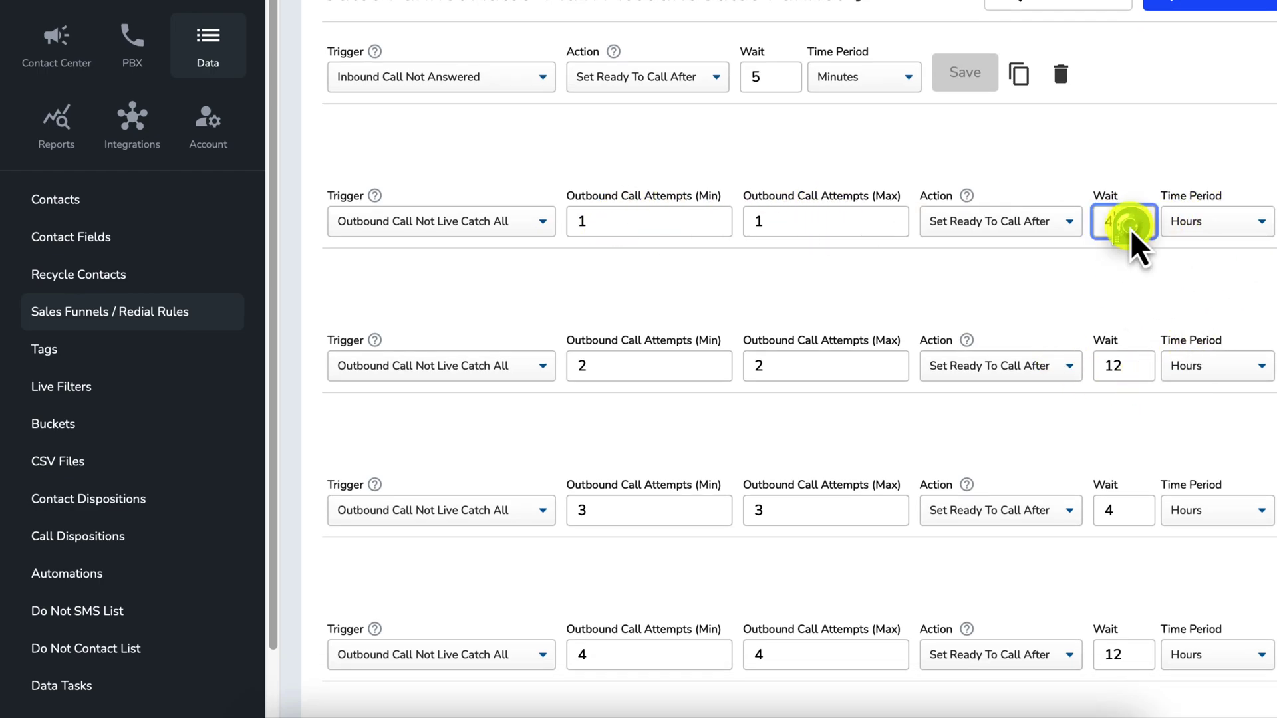
{"action": "key", "text": "BackSpace"}
{"action": "type", "text": "30"}
{"action": "left_click", "coordinate": [1212, 234]}
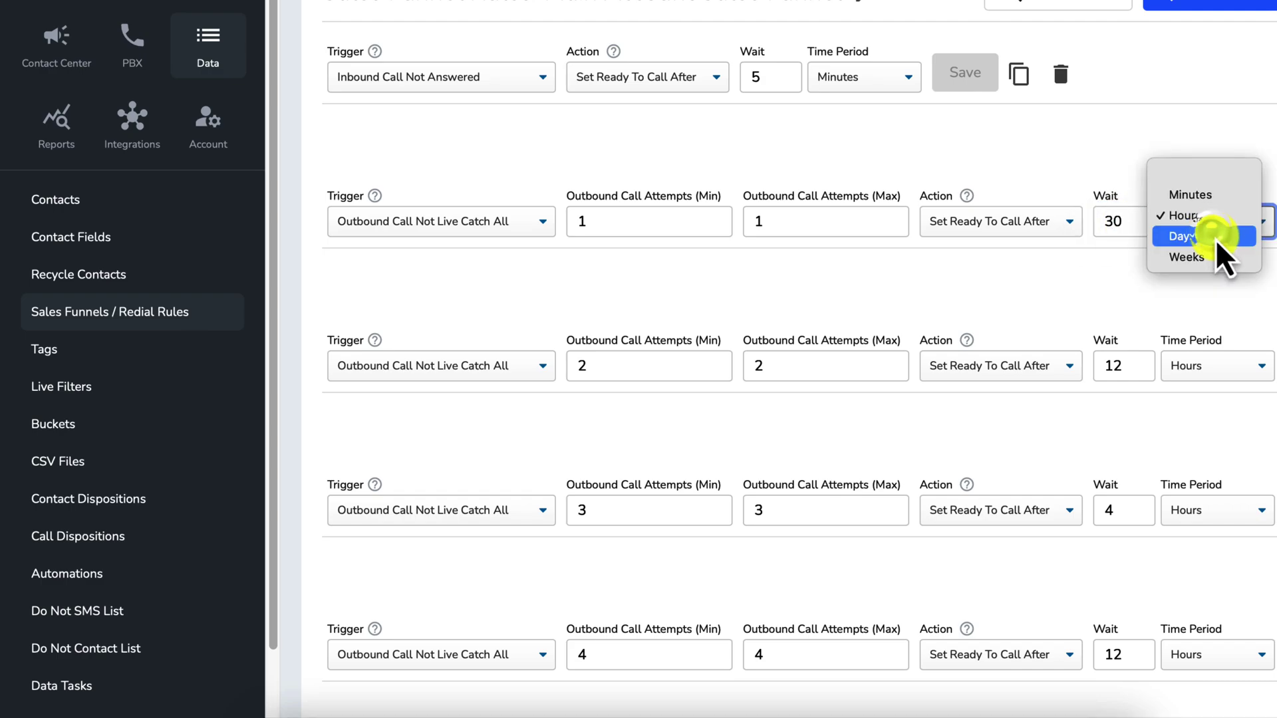
{"action": "left_click", "coordinate": [1207, 198]}
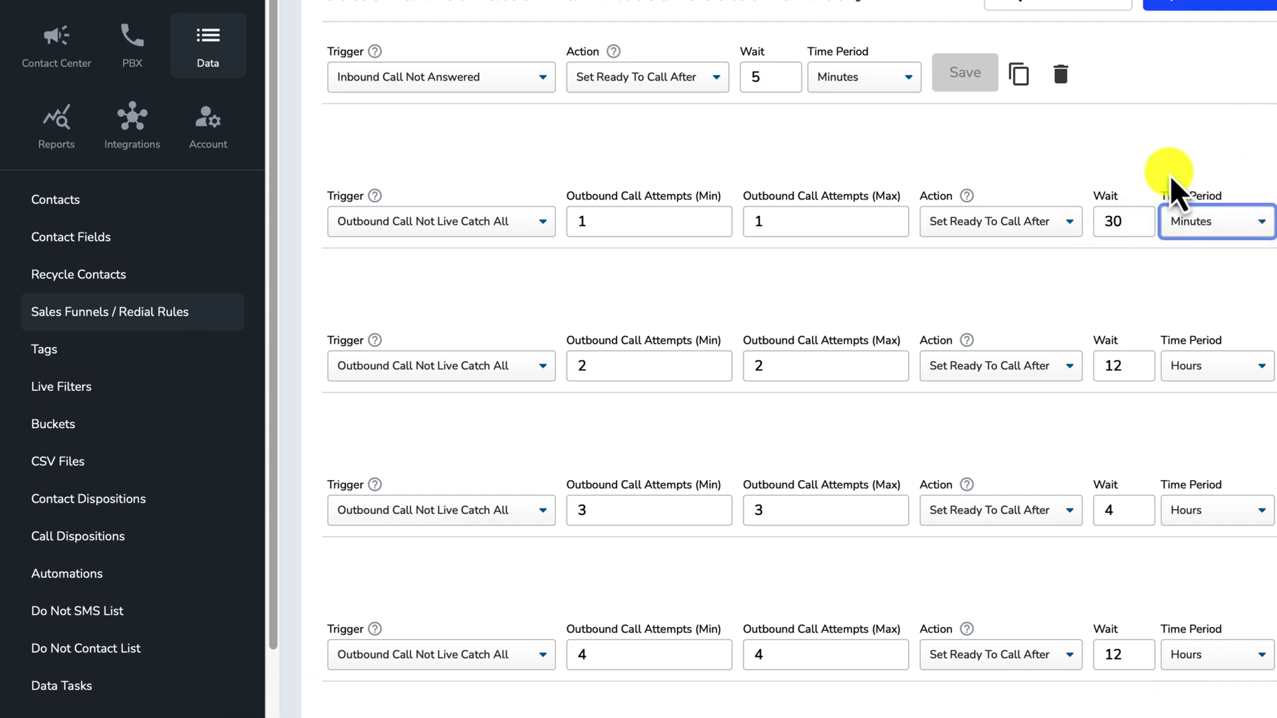
Set the wait of the rule for outbound call attempt 2 to 30 minutes.
{"action": "scroll", "coordinate": [1190, 173], "scroll_direction": "down", "scroll_amount": 1}
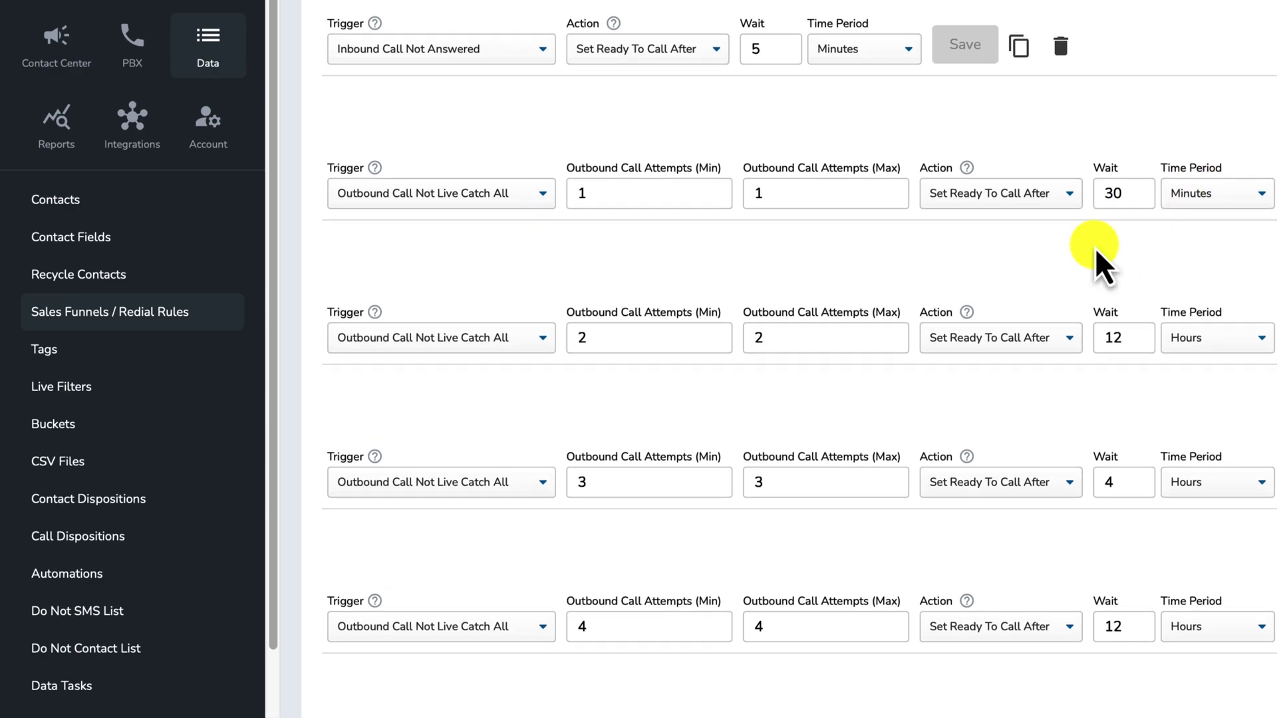
{"action": "scroll", "coordinate": [1095, 248], "scroll_direction": "down", "scroll_amount": 6}
{"action": "scroll", "coordinate": [1095, 248], "scroll_direction": "up", "scroll_amount": 6}
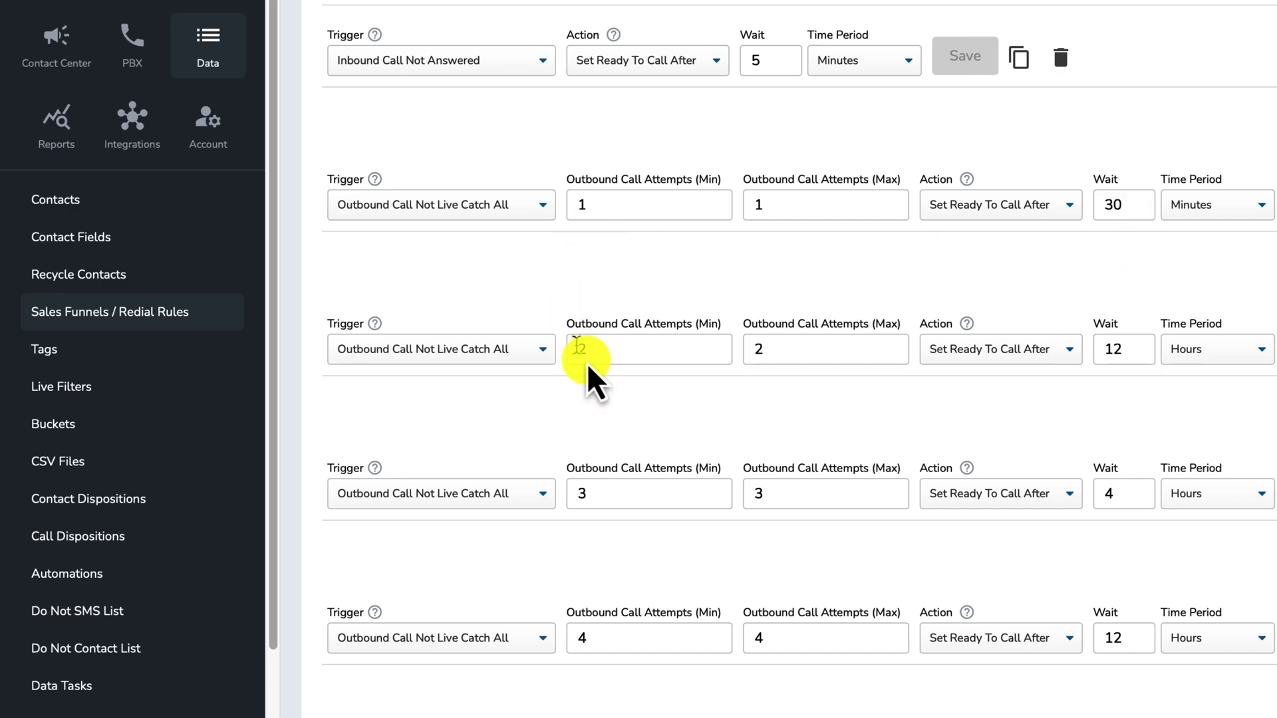
{"action": "left_click", "coordinate": [1192, 358]}
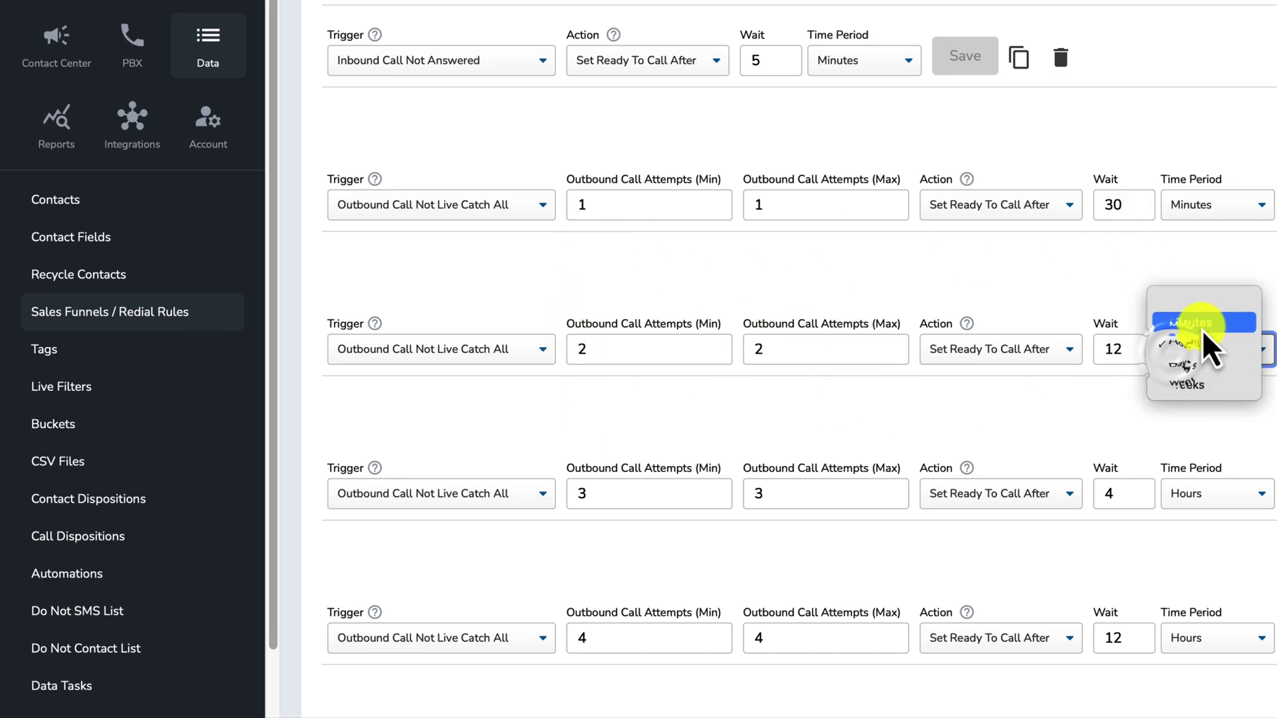
{"action": "left_click", "coordinate": [1201, 325]}
{"action": "left_click", "coordinate": [1139, 352]}
{"action": "key", "text": "BackSpace"}
{"action": "type", "text": "20"}
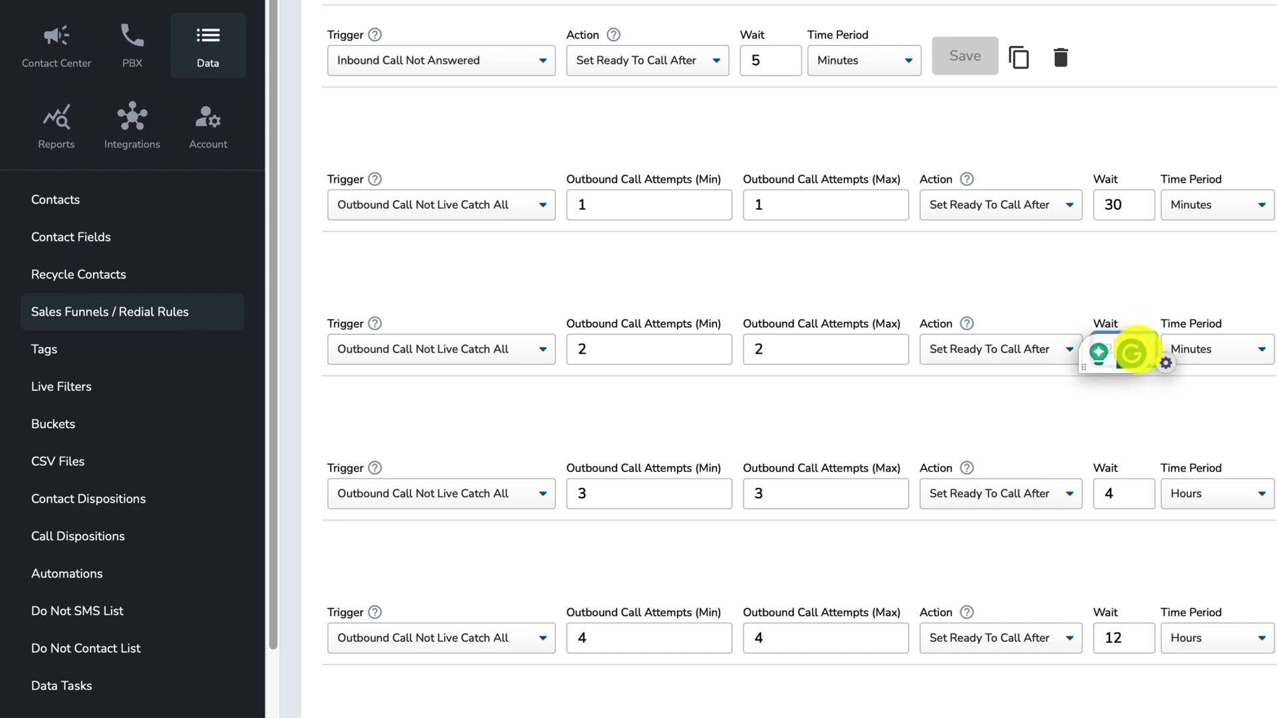
{"action": "key", "text": "BackSpace"}
{"action": "key", "text": "BackSpace"}
{"action": "type", "text": "30"}
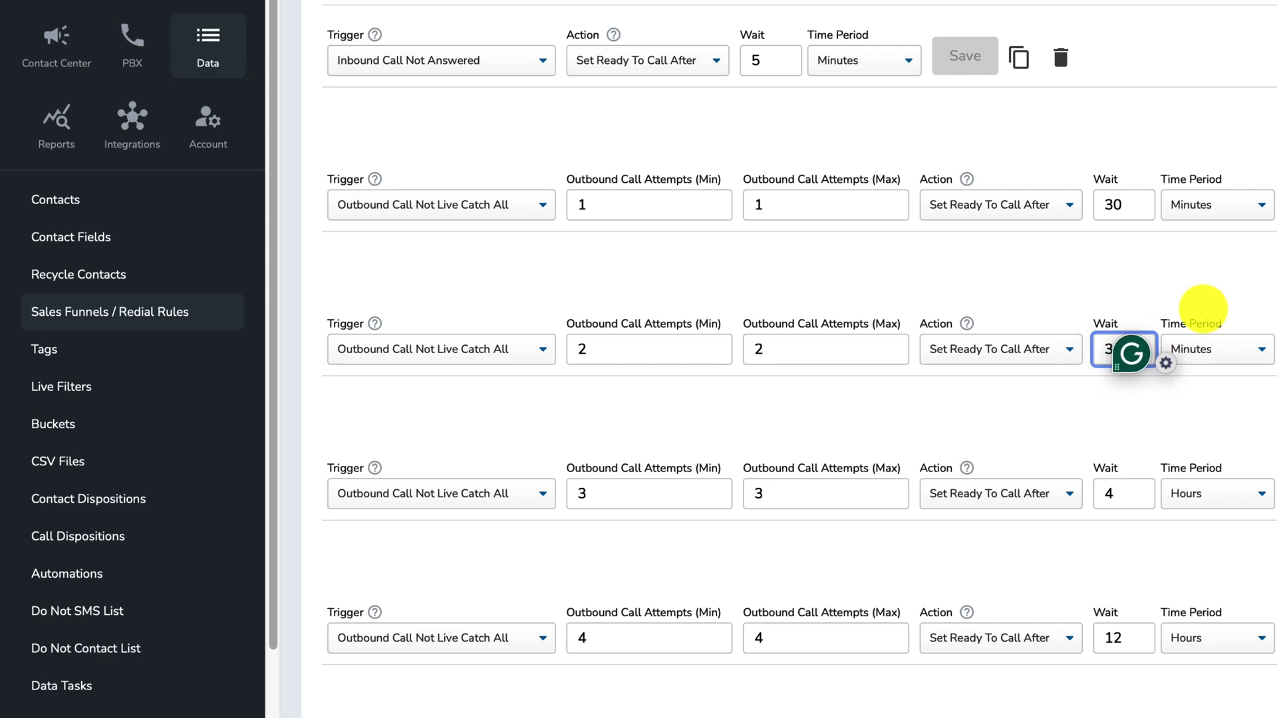
{"action": "left_click", "coordinate": [1164, 278]}
Set the wait value of the rule for outbound call attempt 3 to 30.
{"action": "scroll", "coordinate": [1164, 278], "scroll_direction": "down", "scroll_amount": 7}
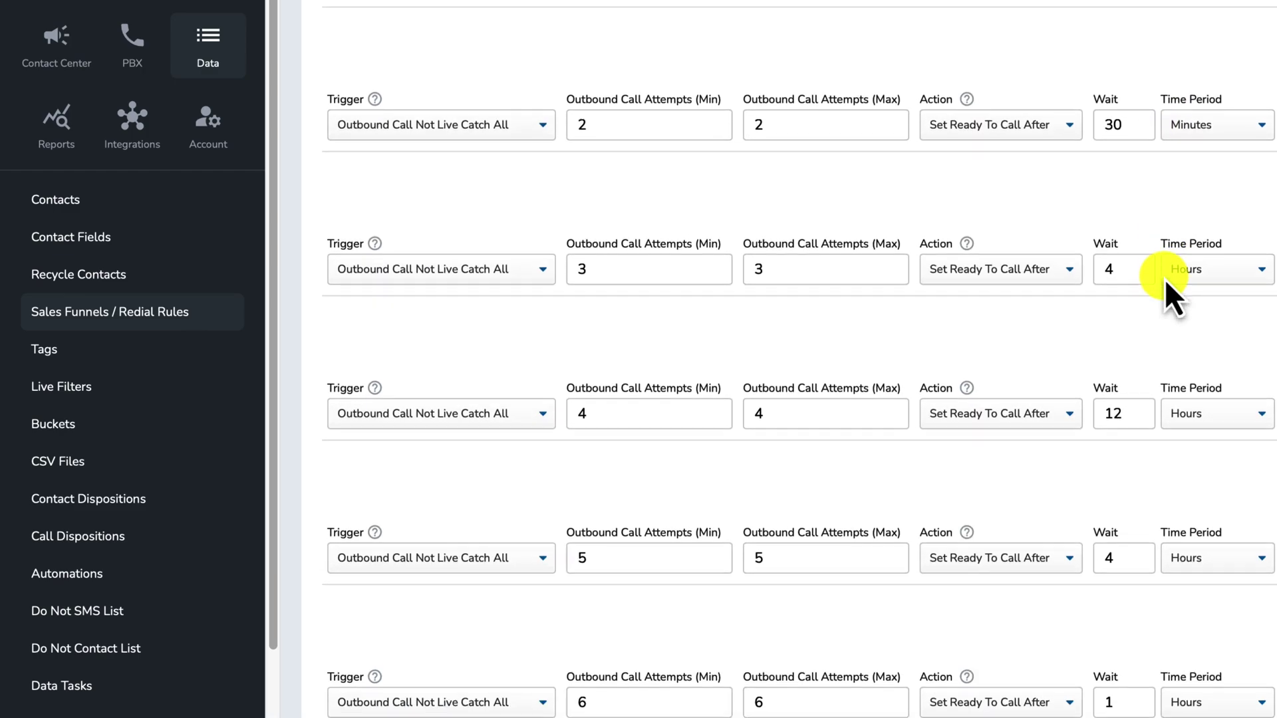
{"action": "scroll", "coordinate": [1164, 278], "scroll_direction": "down", "scroll_amount": 6}
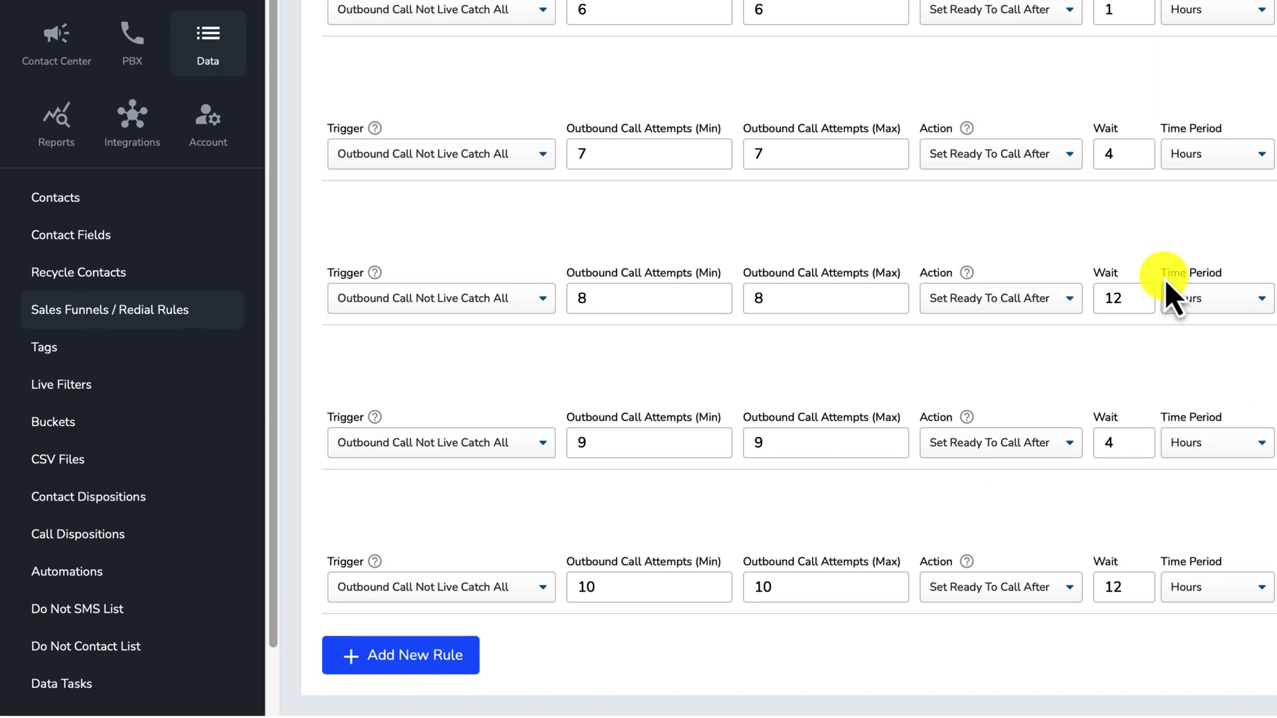
{"action": "scroll", "coordinate": [995, 277], "scroll_direction": "up", "scroll_amount": 10}
{"action": "scroll", "coordinate": [1112, 328], "scroll_direction": "up", "scroll_amount": 4}
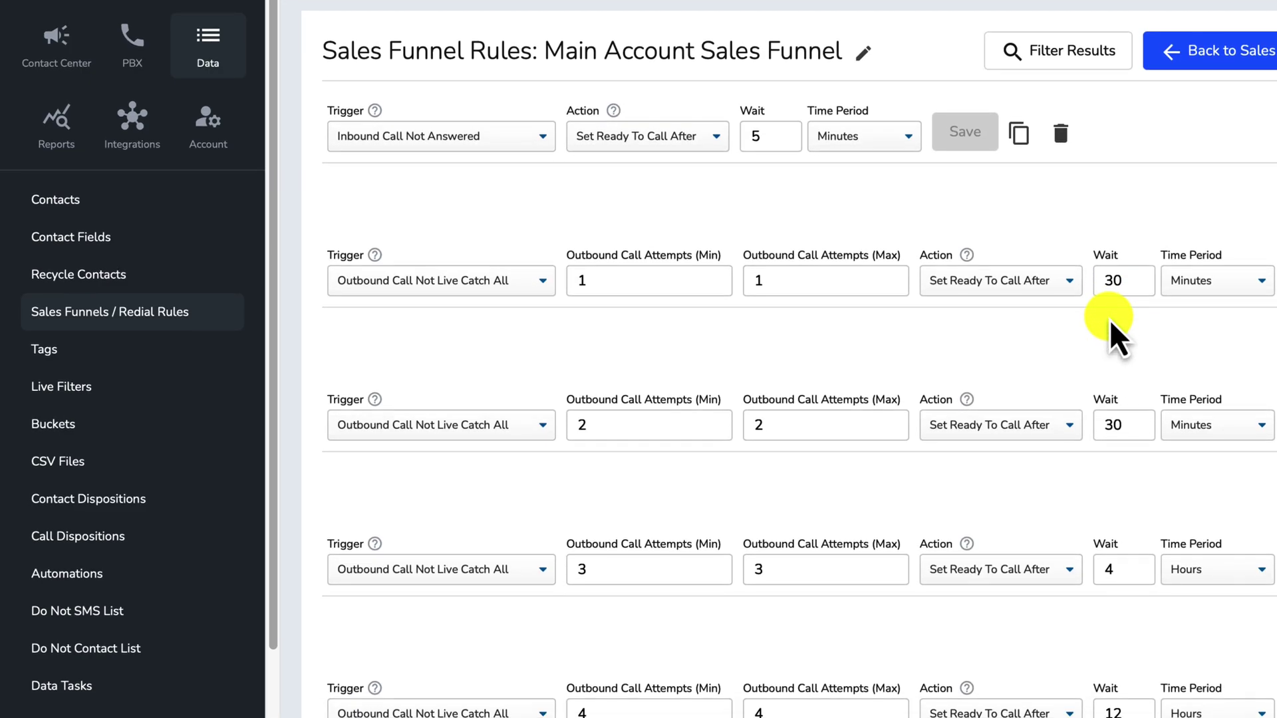
{"action": "scroll", "coordinate": [1112, 328], "scroll_direction": "down", "scroll_amount": 2}
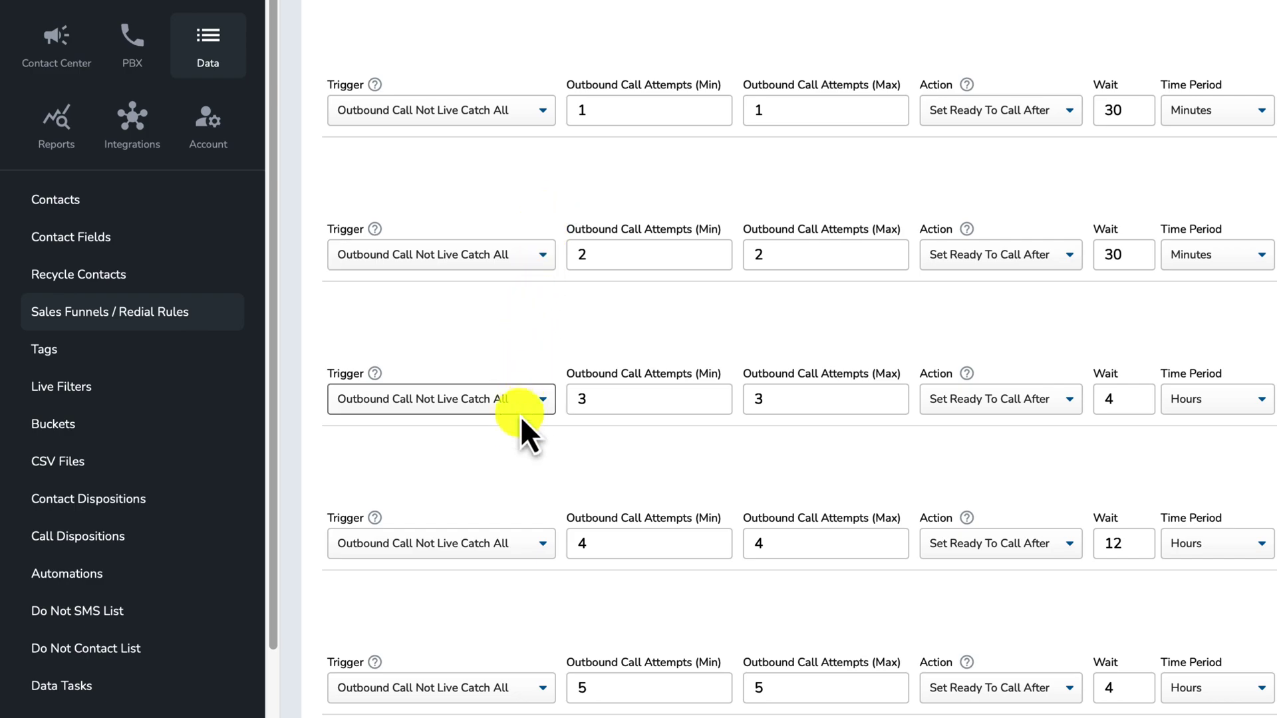
{"action": "left_click", "coordinate": [1132, 409]}
{"action": "key", "text": "BackSpace"}
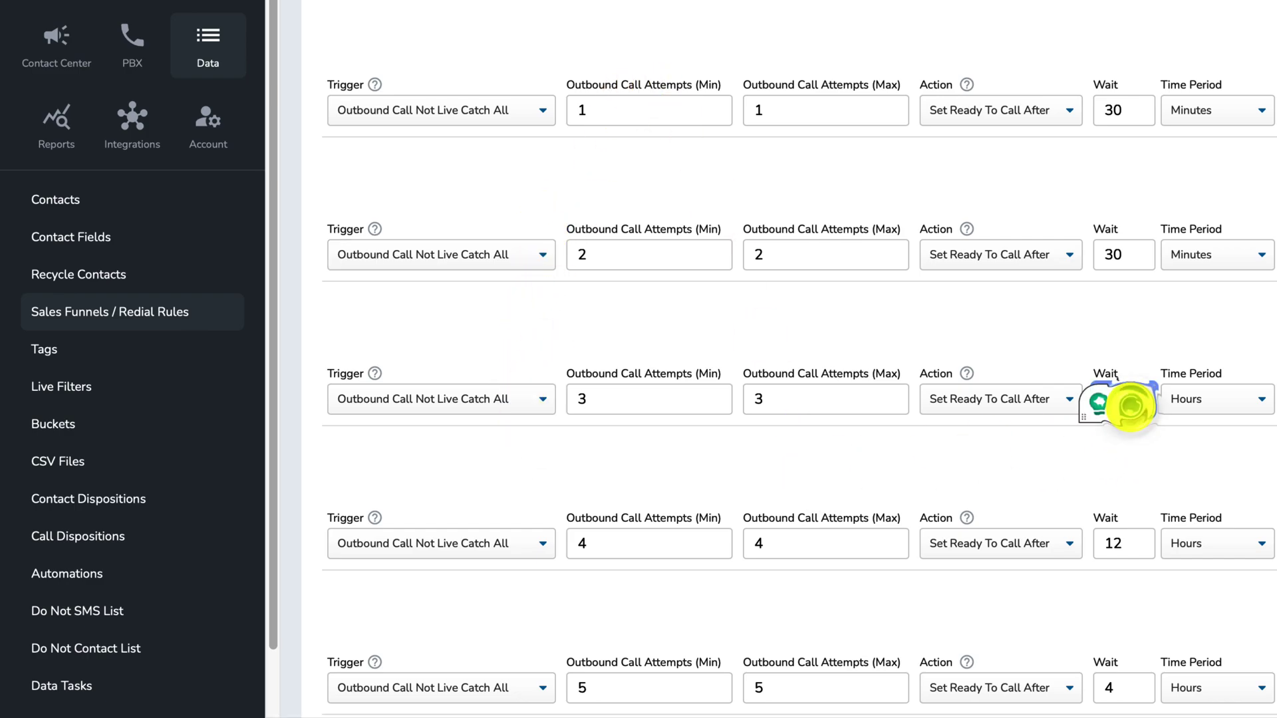
{"action": "type", "text": "30"}
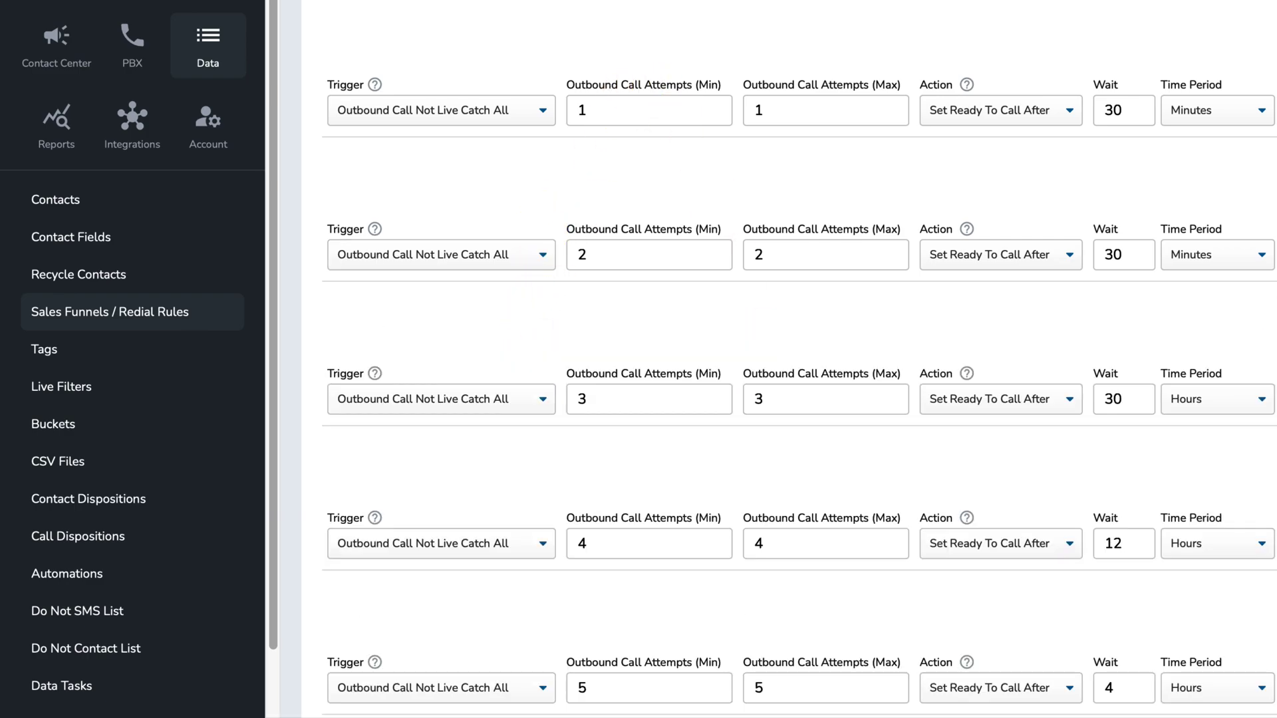
Set the wait of the rule for outbound call attempt 4 to 5 hours.
{"action": "scroll", "coordinate": [1262, 230], "scroll_direction": "up", "scroll_amount": 2}
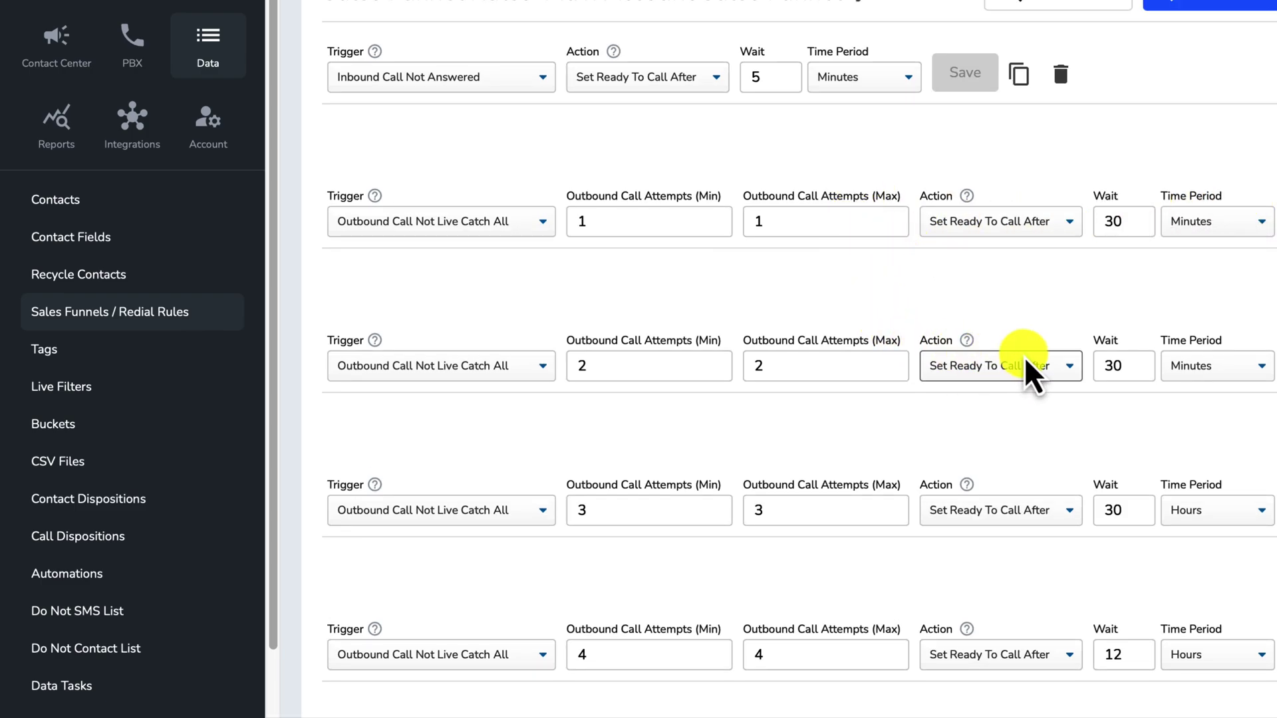
{"action": "scroll", "coordinate": [968, 485], "scroll_direction": "down", "scroll_amount": 1}
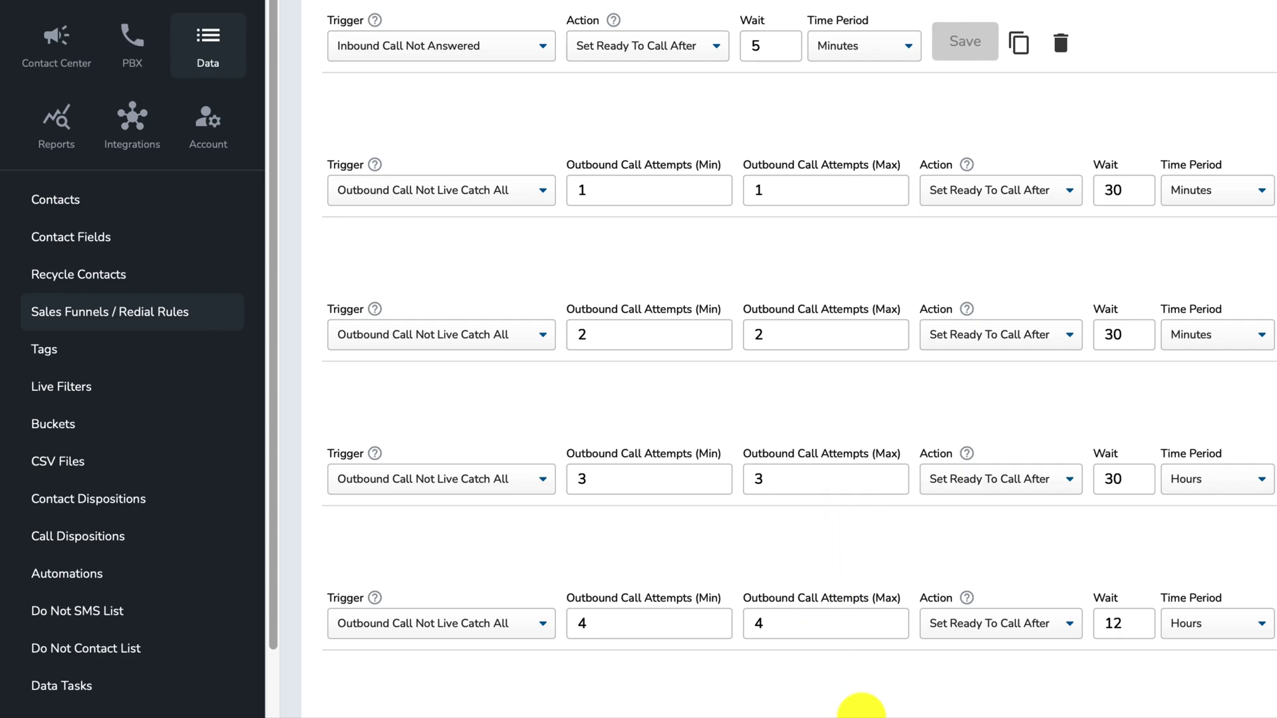
{"action": "scroll", "coordinate": [980, 524], "scroll_direction": "down", "scroll_amount": 5}
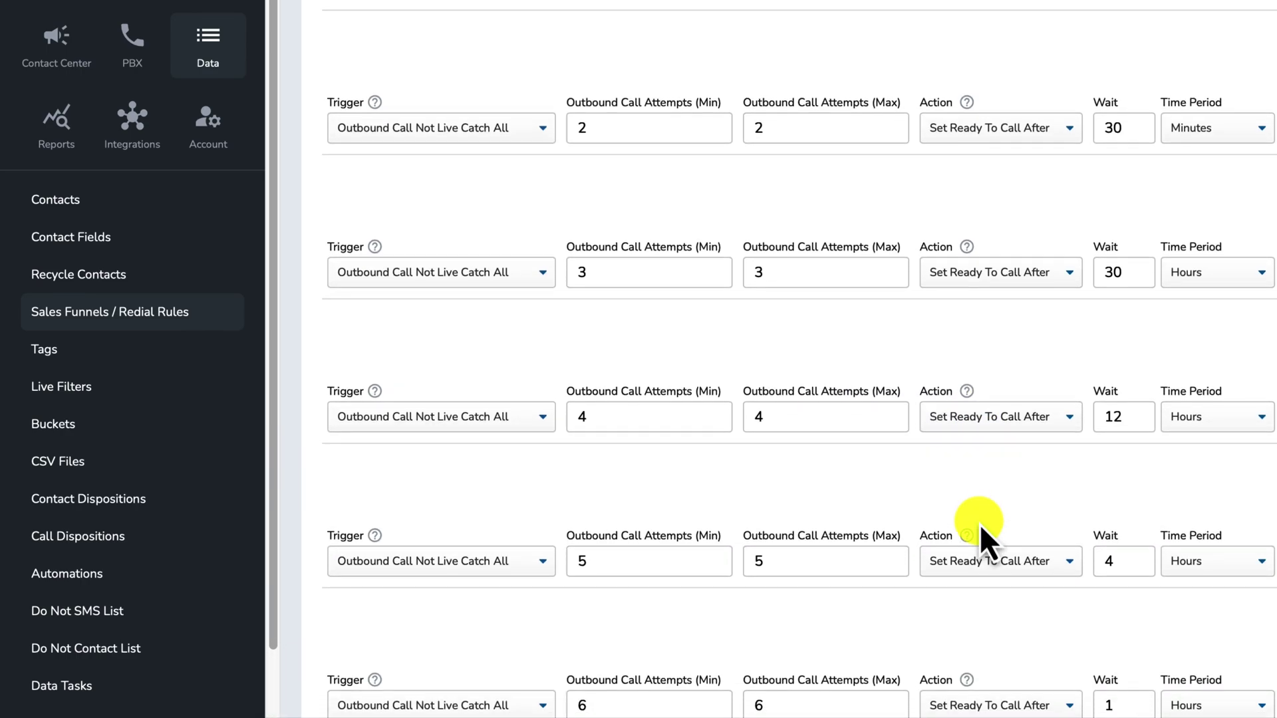
{"action": "left_click", "coordinate": [1132, 419]}
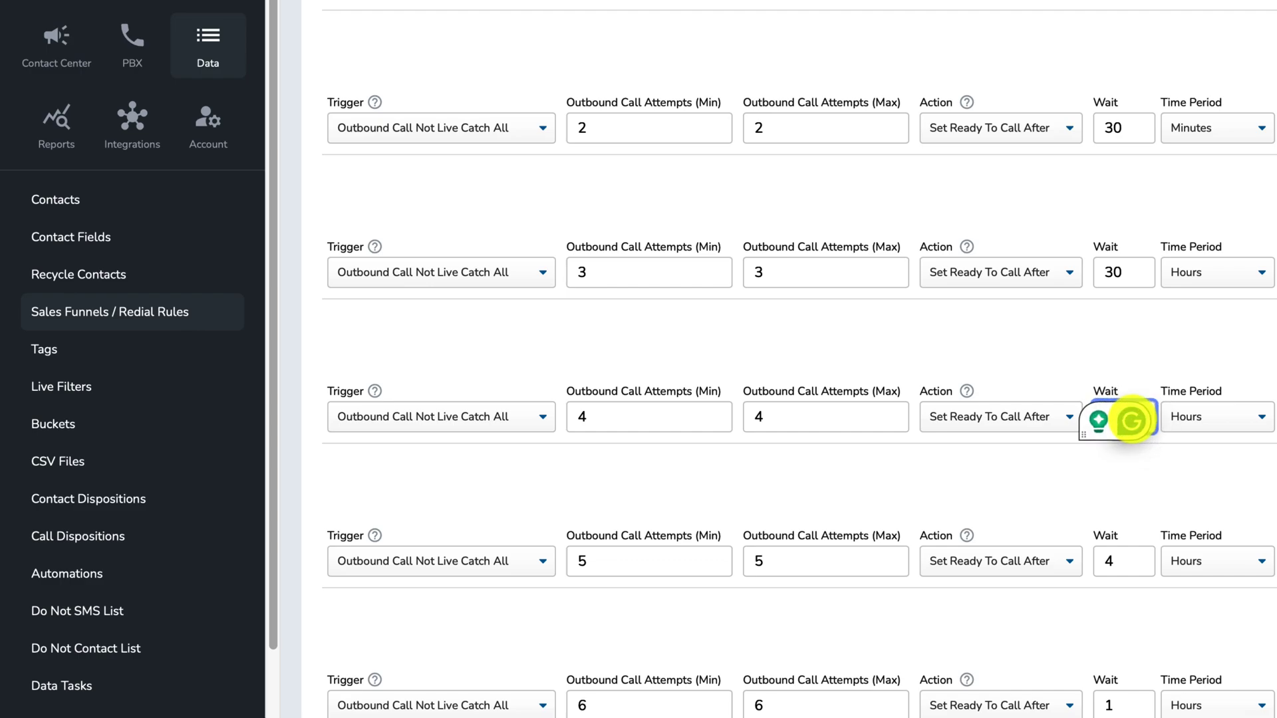
{"action": "type", "text": "5"}
{"action": "left_click", "coordinate": [1276, 336]}
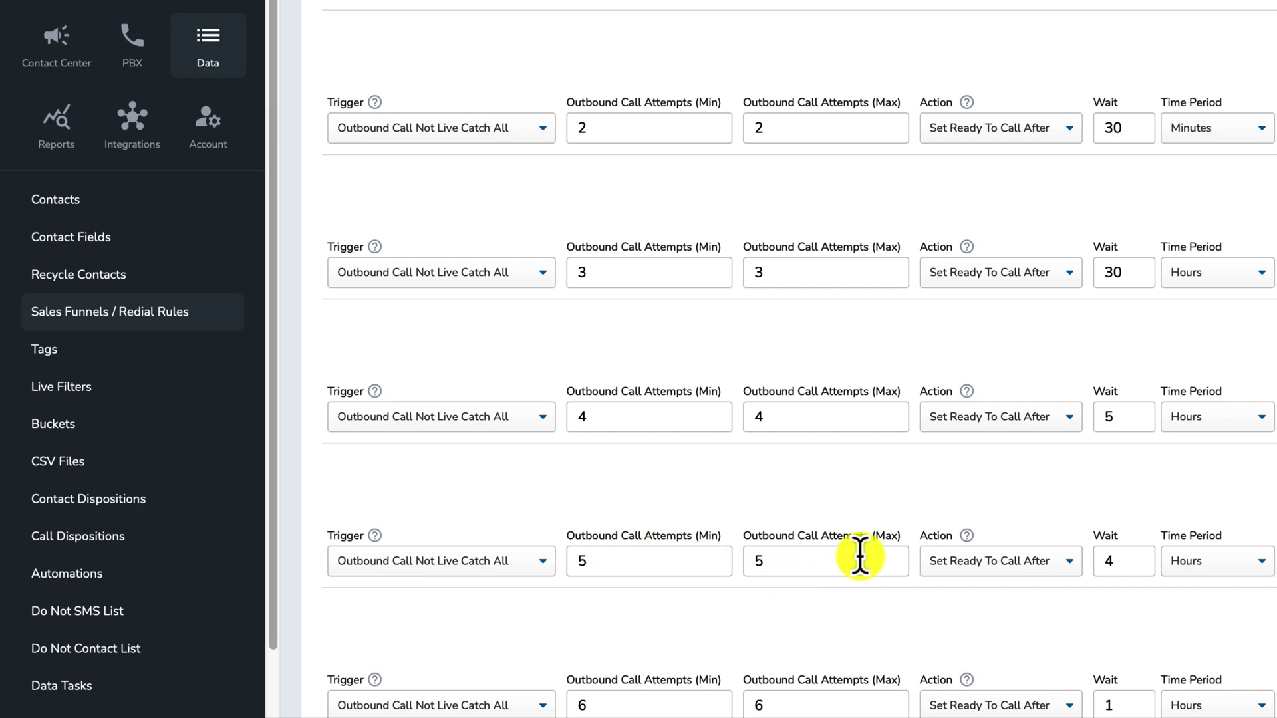
Examine the wait values and time periods of the Outbound Call Not Live Catch All rules for attempts 1 through 10.
{"action": "scroll", "coordinate": [1135, 540], "scroll_direction": "down", "scroll_amount": 1}
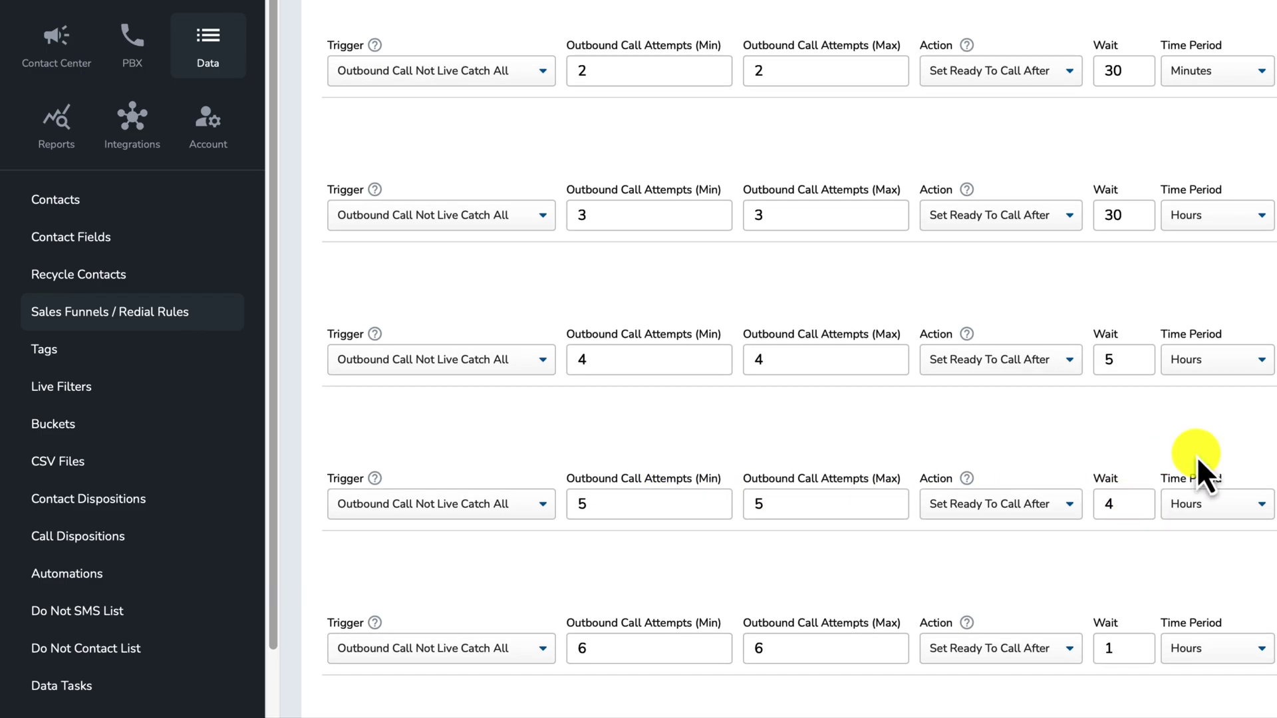
{"action": "scroll", "coordinate": [1196, 456], "scroll_direction": "up", "scroll_amount": 5}
{"action": "scroll", "coordinate": [1179, 457], "scroll_direction": "down", "scroll_amount": 6}
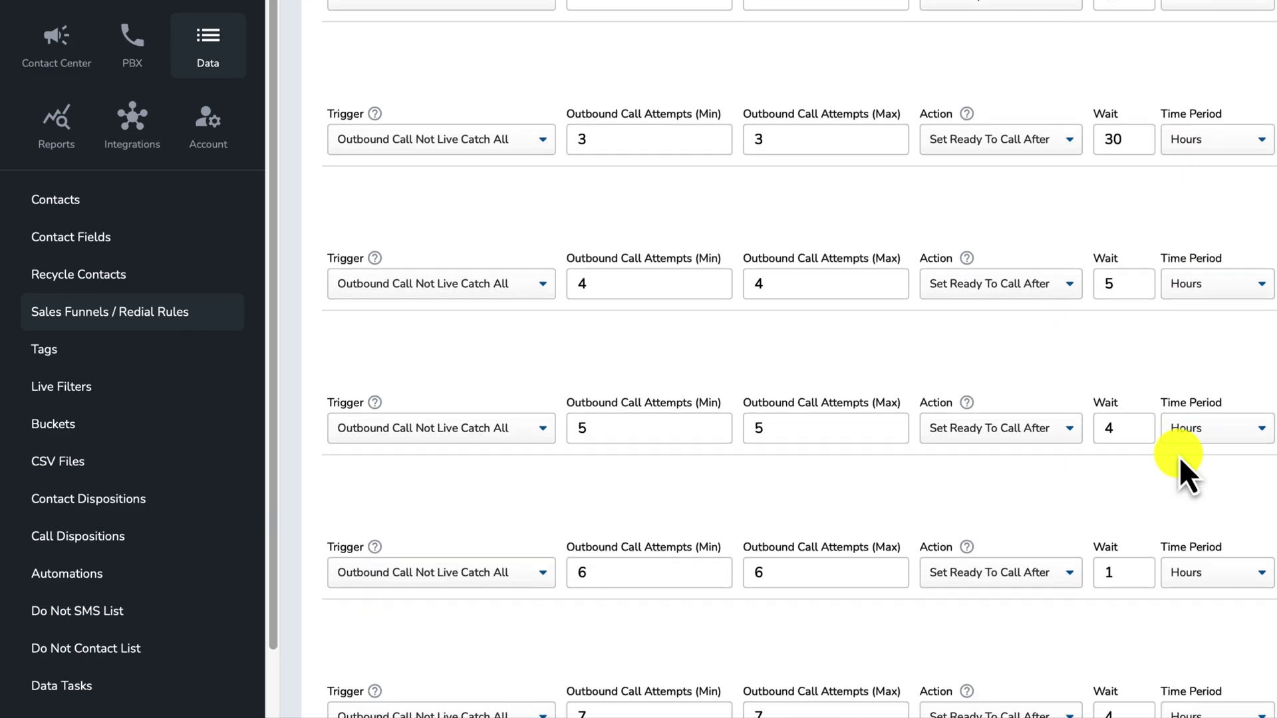
{"action": "scroll", "coordinate": [984, 377], "scroll_direction": "down", "scroll_amount": 9}
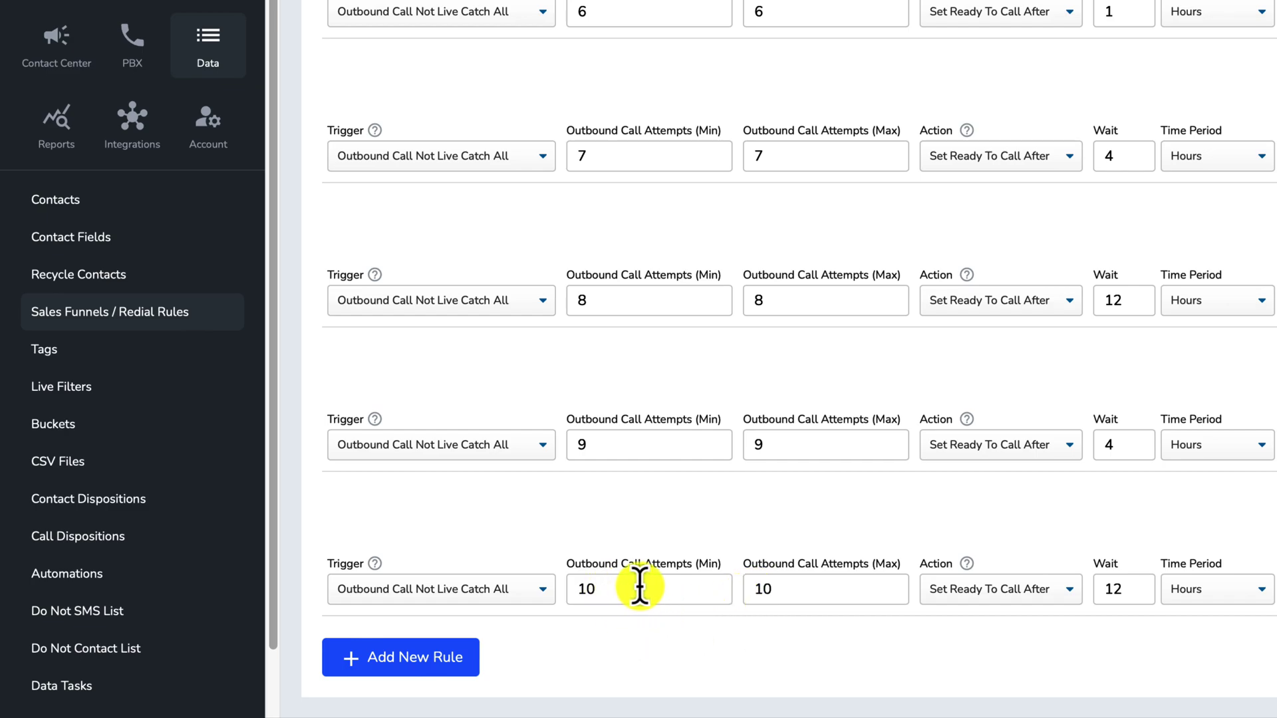
{"action": "scroll", "coordinate": [647, 587], "scroll_direction": "up", "scroll_amount": 5}
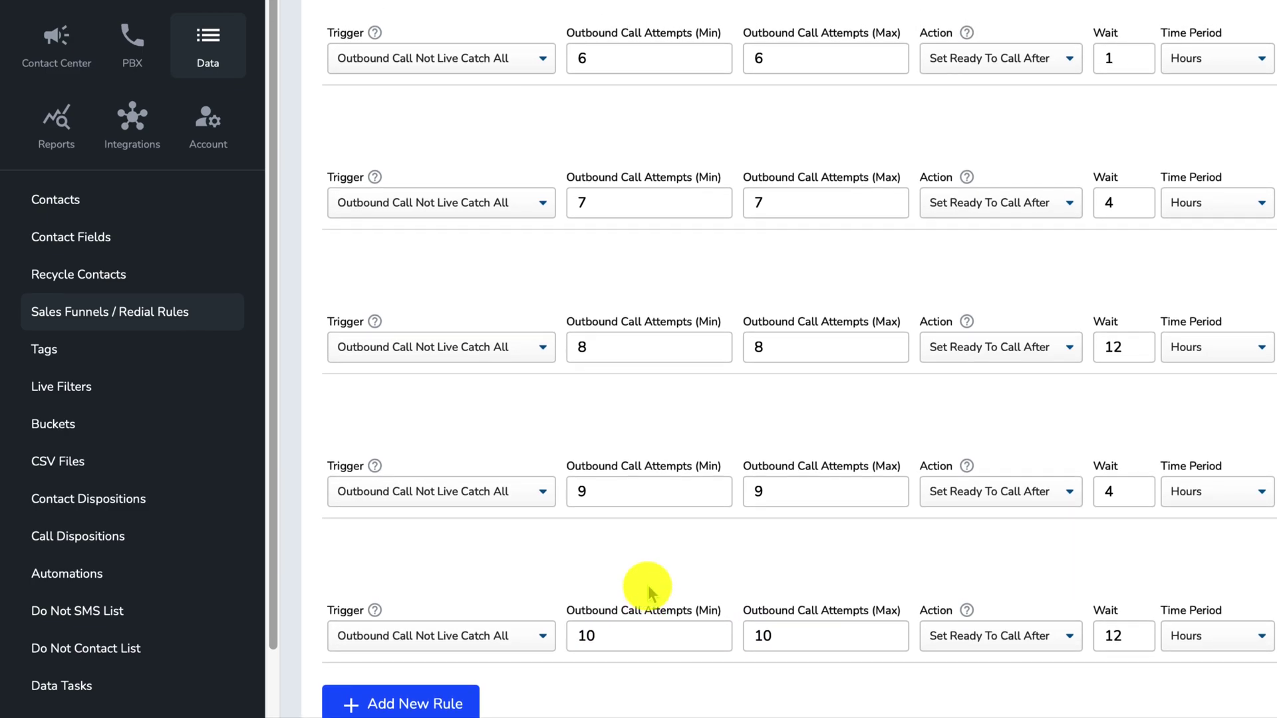
{"action": "scroll", "coordinate": [648, 587], "scroll_direction": "up", "scroll_amount": 6}
{"action": "scroll", "coordinate": [1184, 352], "scroll_direction": "down", "scroll_amount": 3}
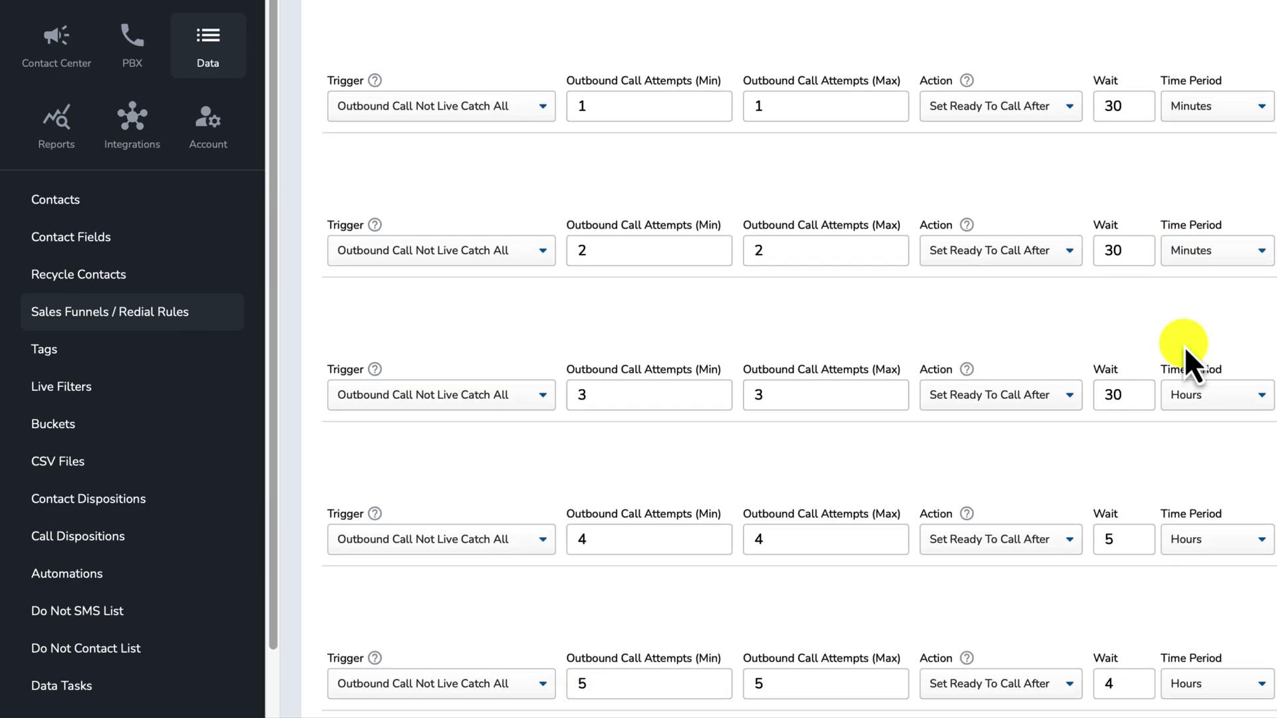
{"action": "scroll", "coordinate": [1187, 333], "scroll_direction": "down", "scroll_amount": 1}
{"action": "scroll", "coordinate": [1160, 421], "scroll_direction": "down", "scroll_amount": 10}
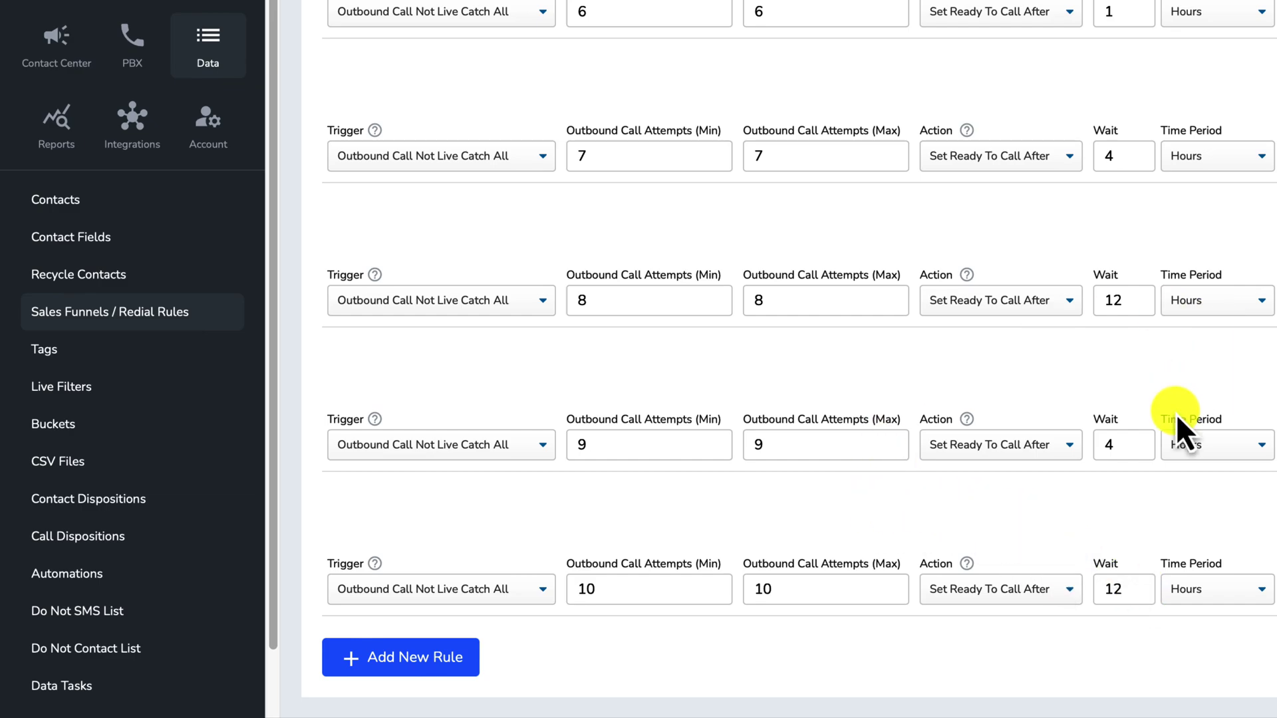
Duplicate the rule for outbound call attempt 10 and set the copy's minimum and maximum attempts to 11.
{"action": "left_click", "coordinate": [1267, 591]}
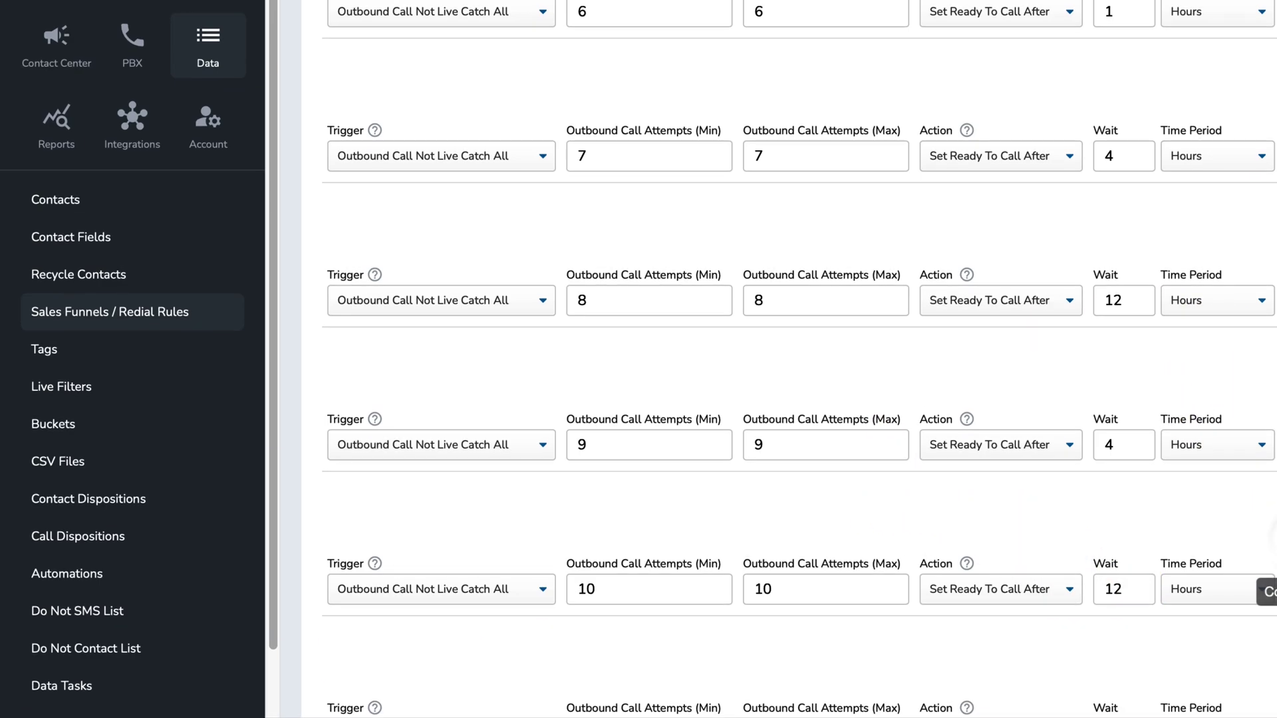
{"action": "scroll", "coordinate": [1272, 426], "scroll_direction": "down", "scroll_amount": 2}
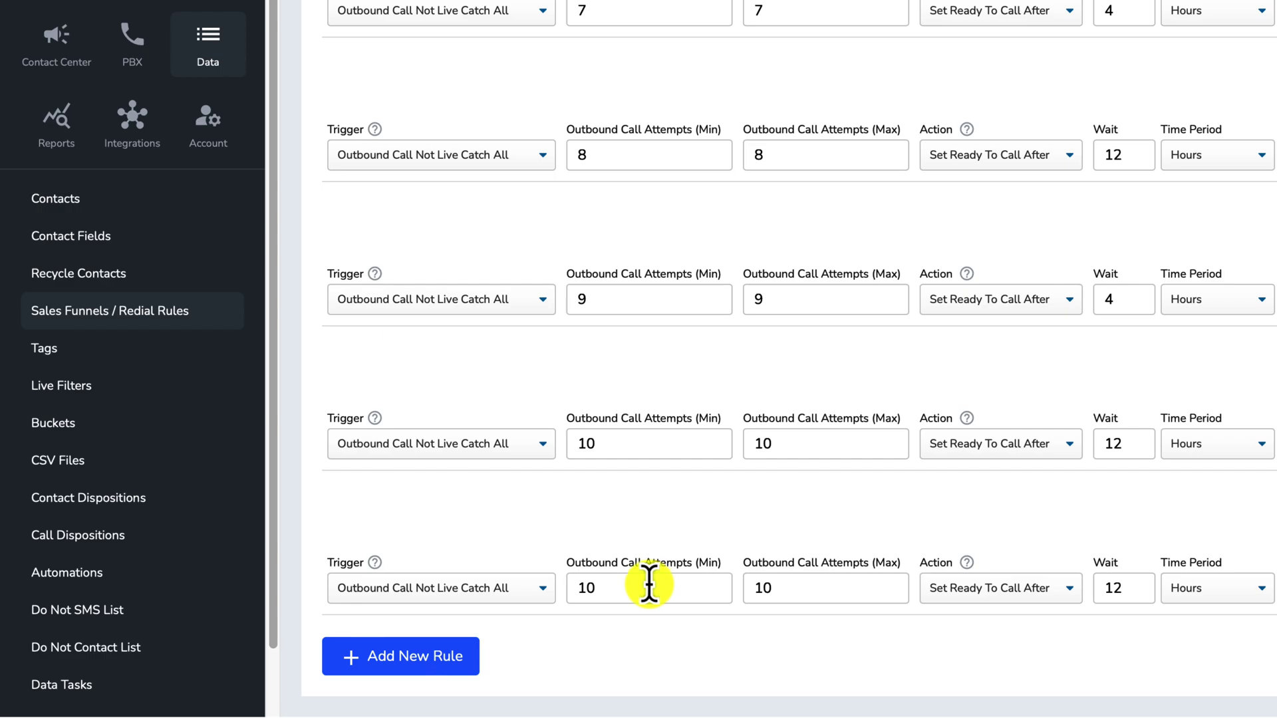
{"action": "left_click", "coordinate": [649, 586]}
{"action": "left_click", "coordinate": [1273, 505]}
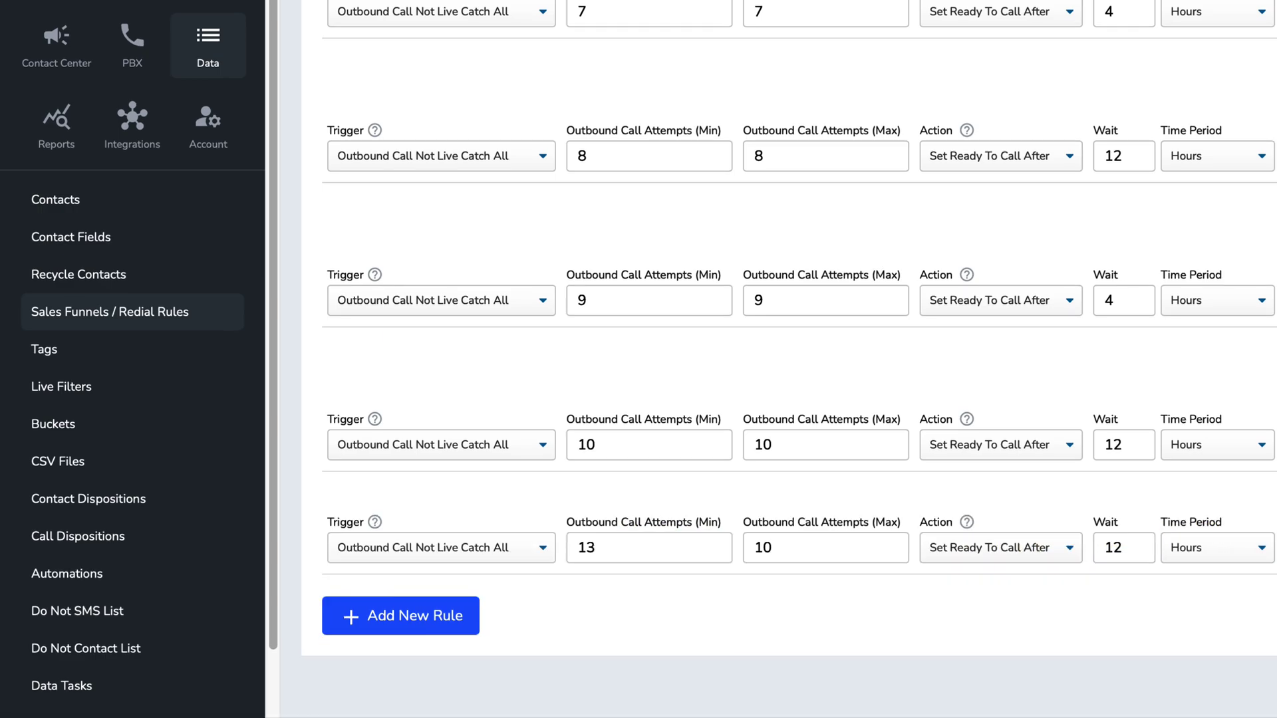
{"action": "left_click", "coordinate": [658, 592]}
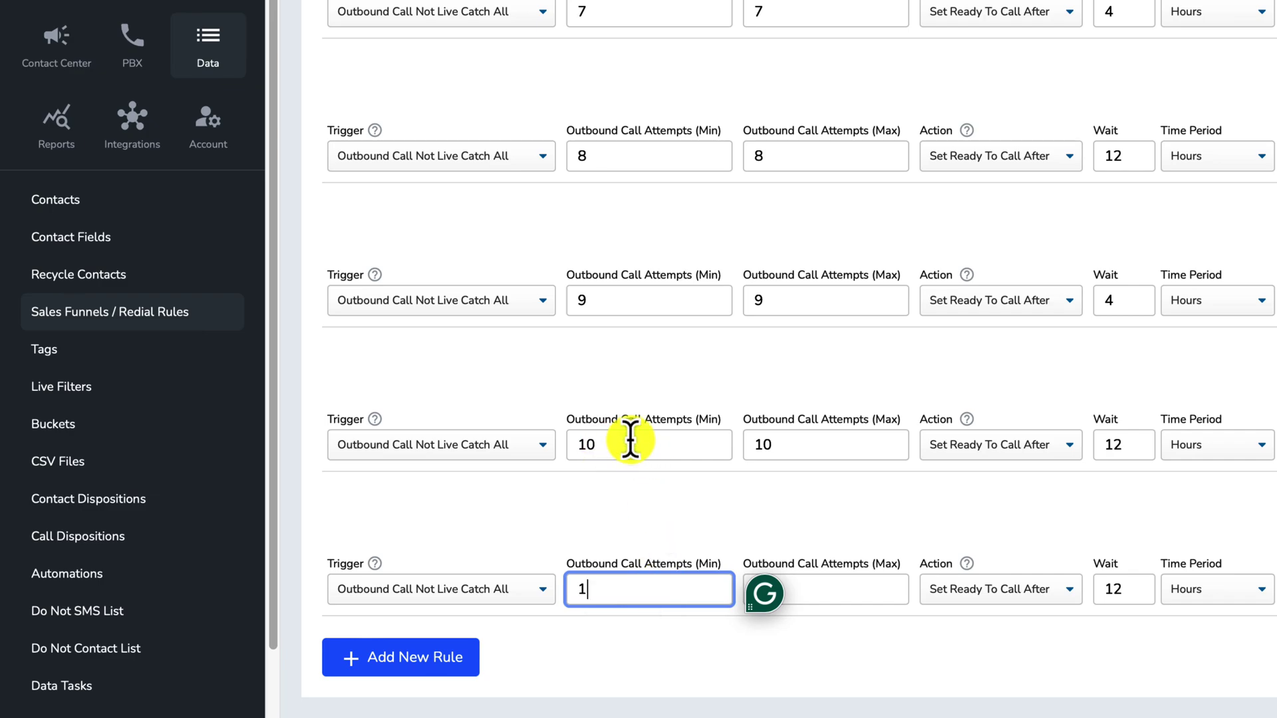
{"action": "type", "text": "1"}
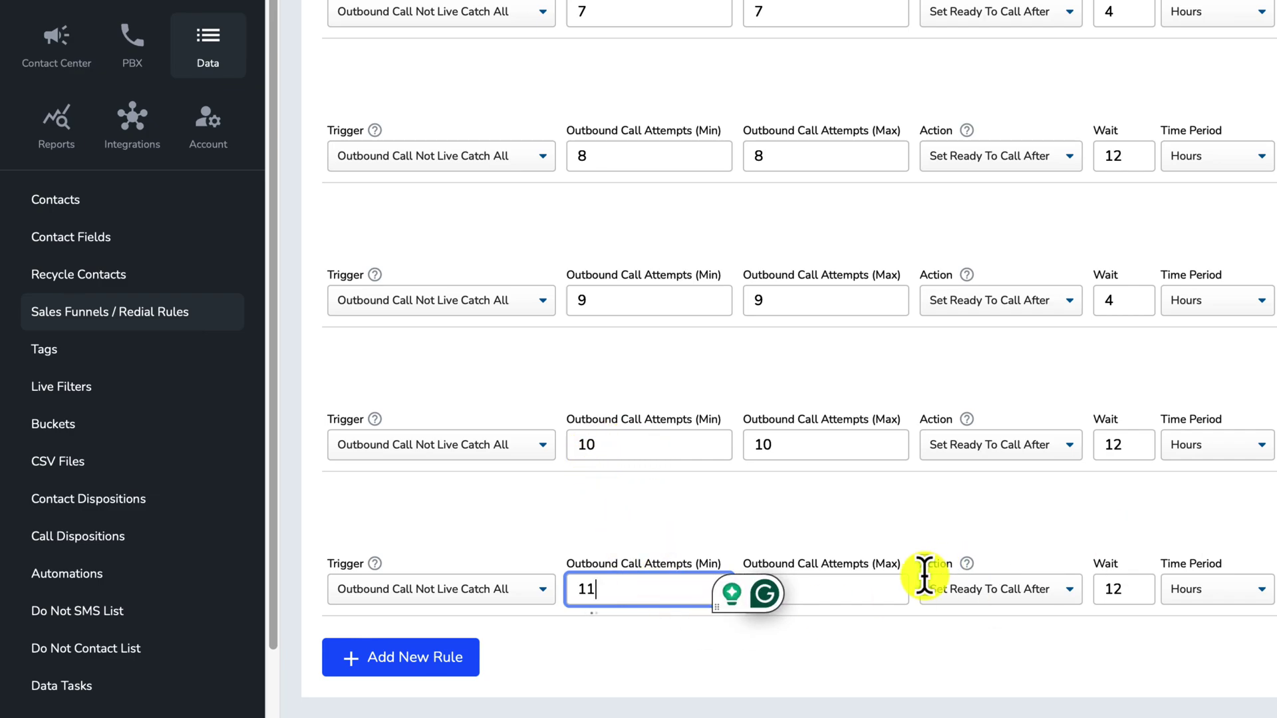
{"action": "left_click", "coordinate": [862, 590]}
{"action": "type", "text": "10"}
Duplicate the rule for outbound call attempt 11 and set the copy's minimum and maximum attempts to 12.
{"action": "left_click", "coordinate": [1274, 549]}
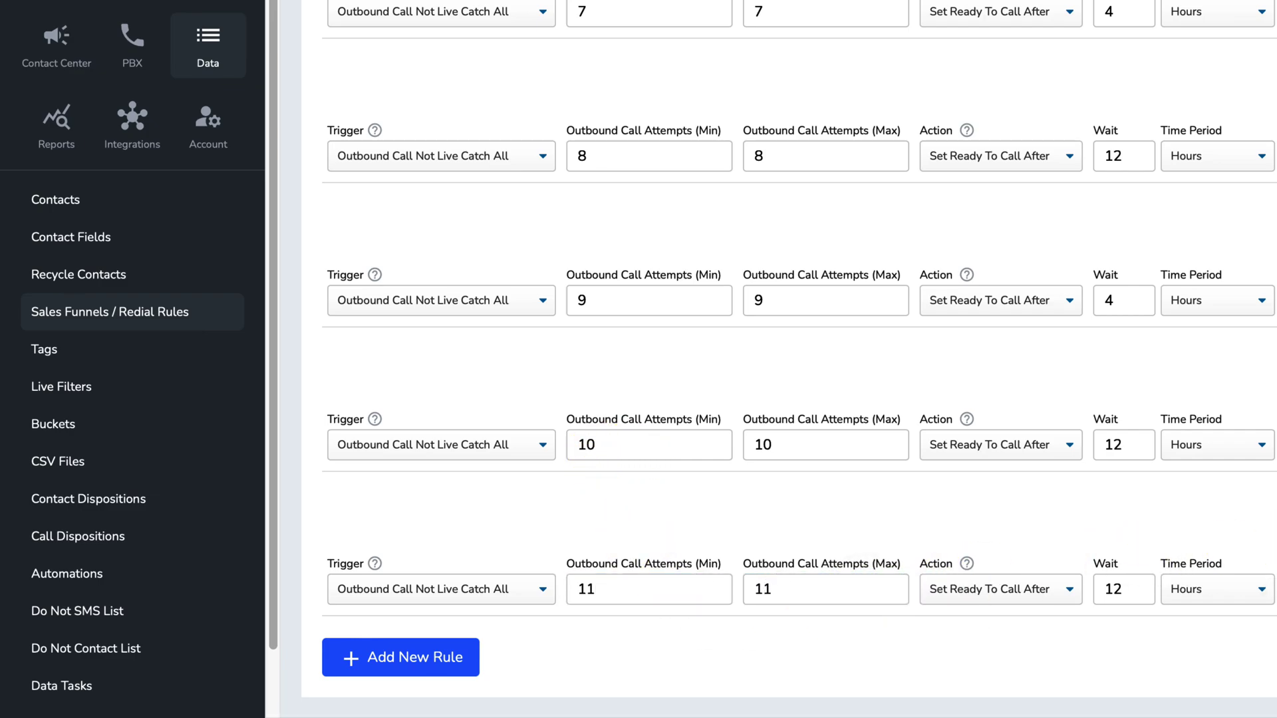
{"action": "scroll", "coordinate": [648, 678], "scroll_direction": "down", "scroll_amount": 2}
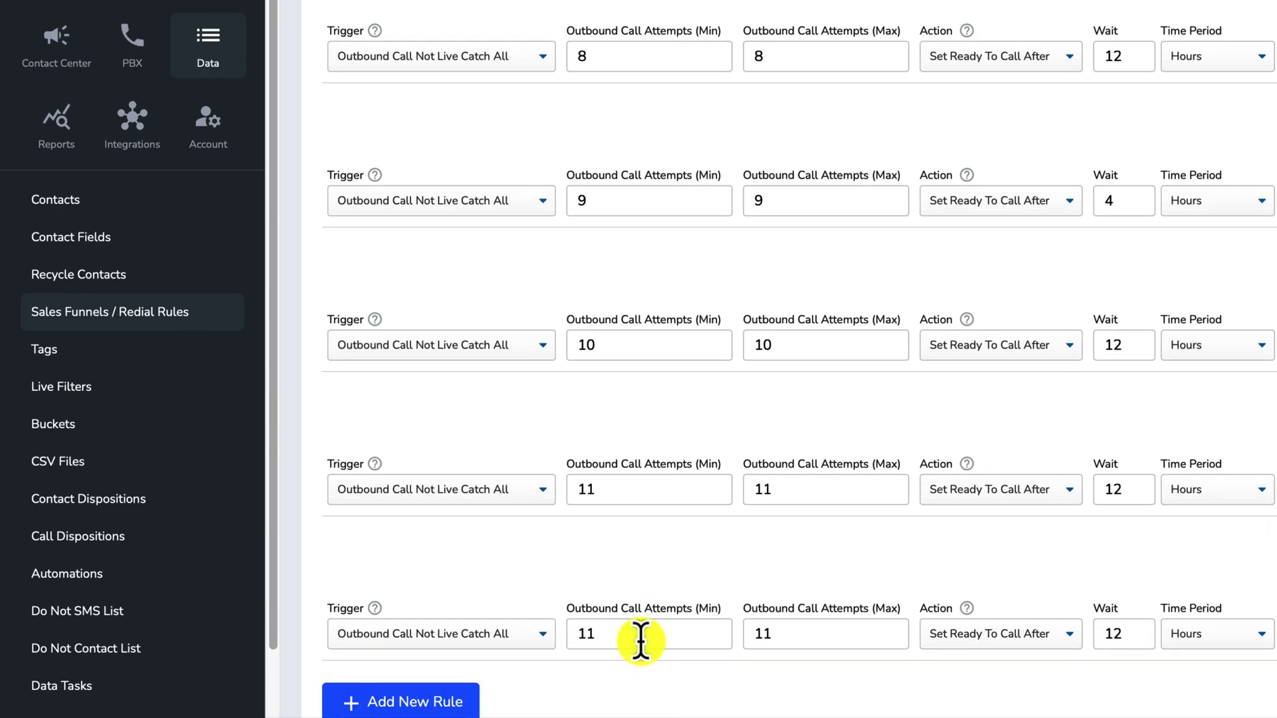
{"action": "double_click", "coordinate": [640, 640]}
{"action": "type", "text": "12"}
{"action": "left_click", "coordinate": [863, 637]}
{"action": "type", "text": "11"}
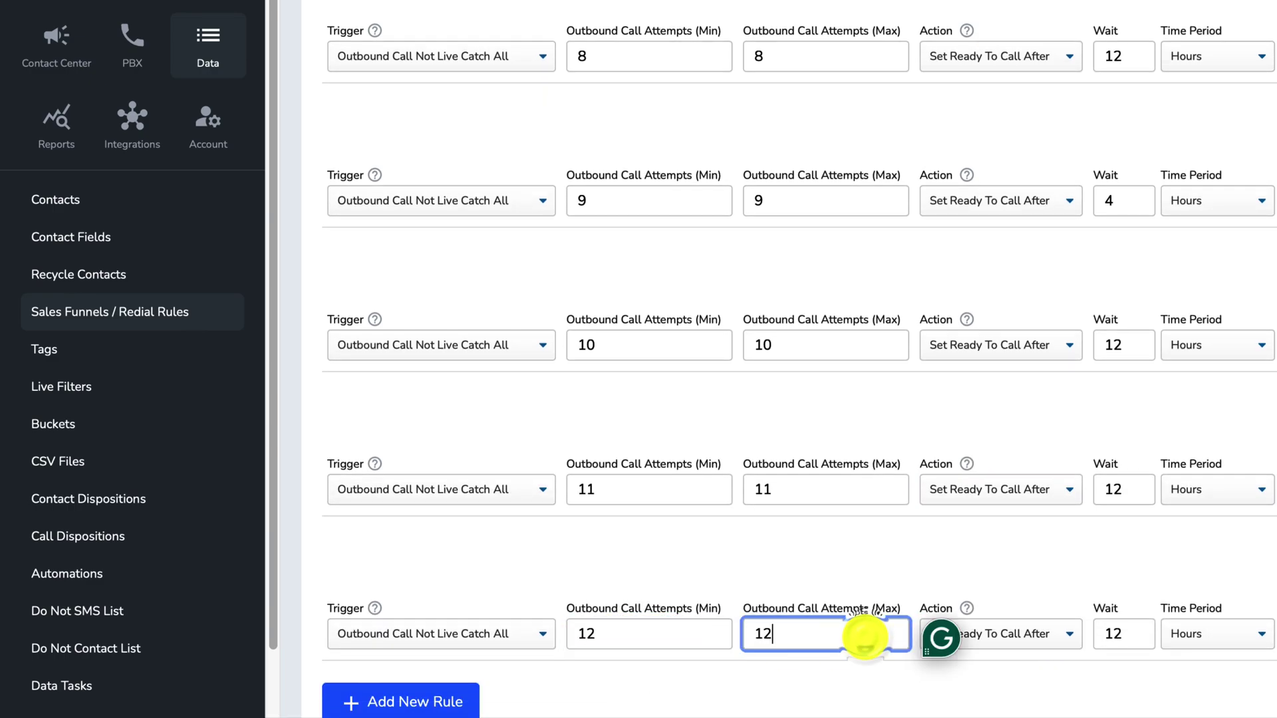
{"action": "left_click", "coordinate": [954, 556]}
{"action": "scroll", "coordinate": [1036, 552], "scroll_direction": "down", "scroll_amount": 1}
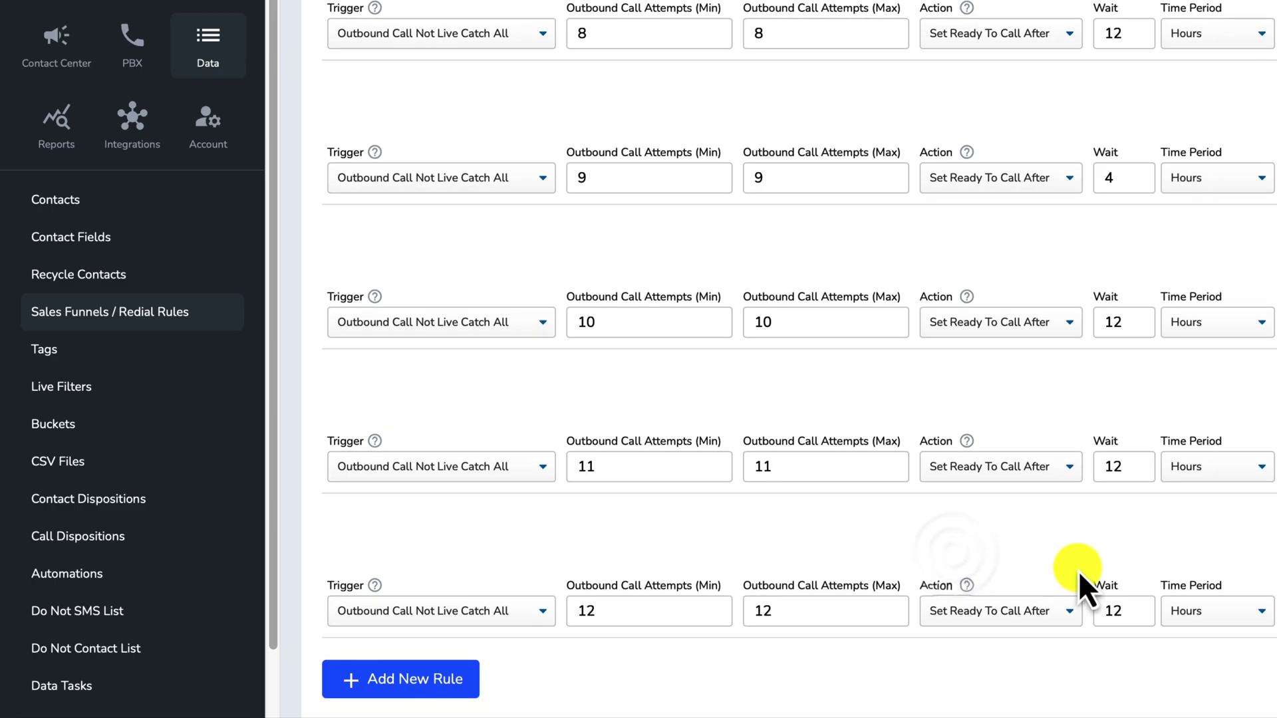
{"action": "scroll", "coordinate": [1151, 532], "scroll_direction": "up", "scroll_amount": 3}
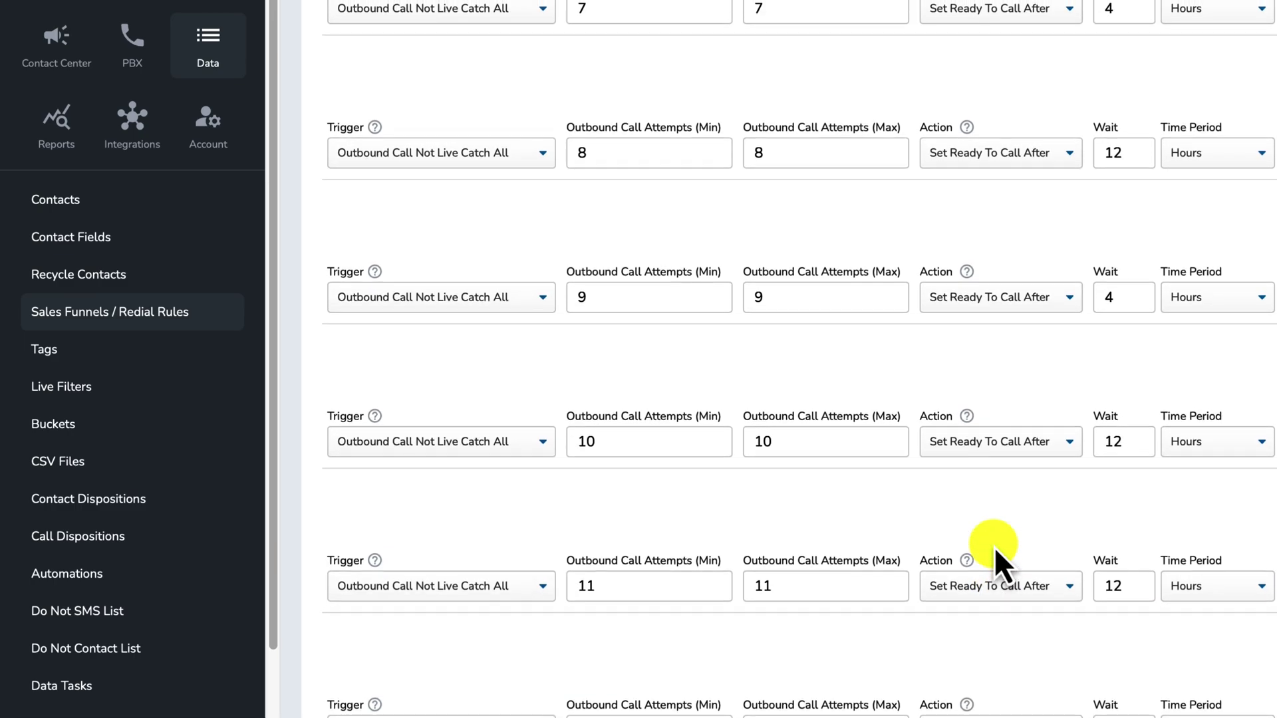
{"action": "scroll", "coordinate": [995, 546], "scroll_direction": "down", "scroll_amount": 3}
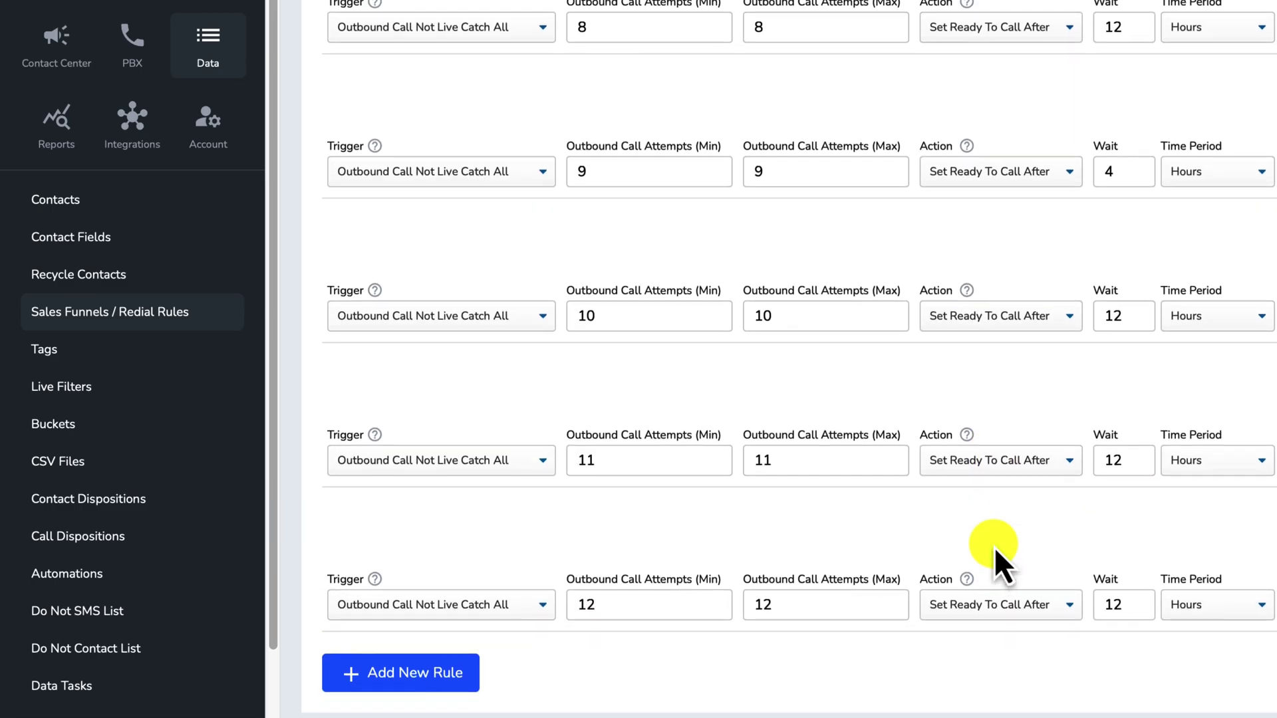
{"action": "scroll", "coordinate": [995, 546], "scroll_direction": "up", "scroll_amount": 2}
{"action": "scroll", "coordinate": [995, 547], "scroll_direction": "down", "scroll_amount": 1}
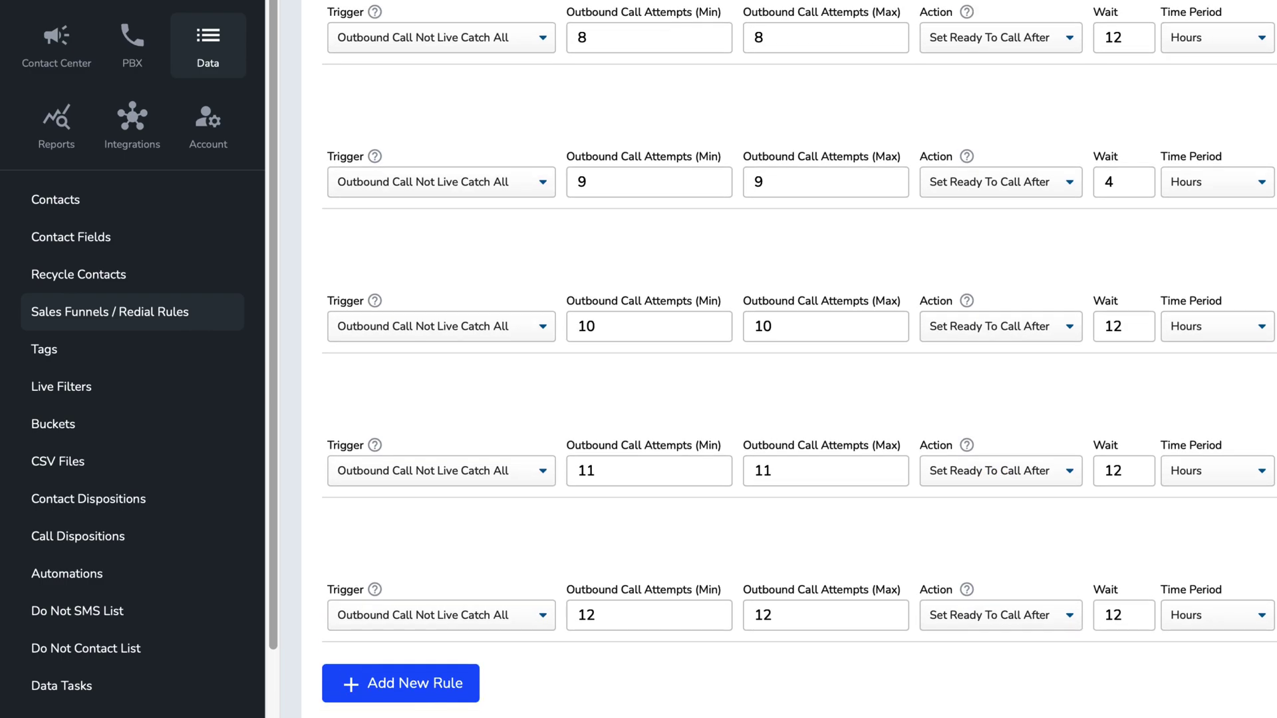
{"action": "scroll", "coordinate": [1109, 538], "scroll_direction": "up", "scroll_amount": 1}
{"action": "scroll", "coordinate": [1064, 542], "scroll_direction": "down", "scroll_amount": 2}
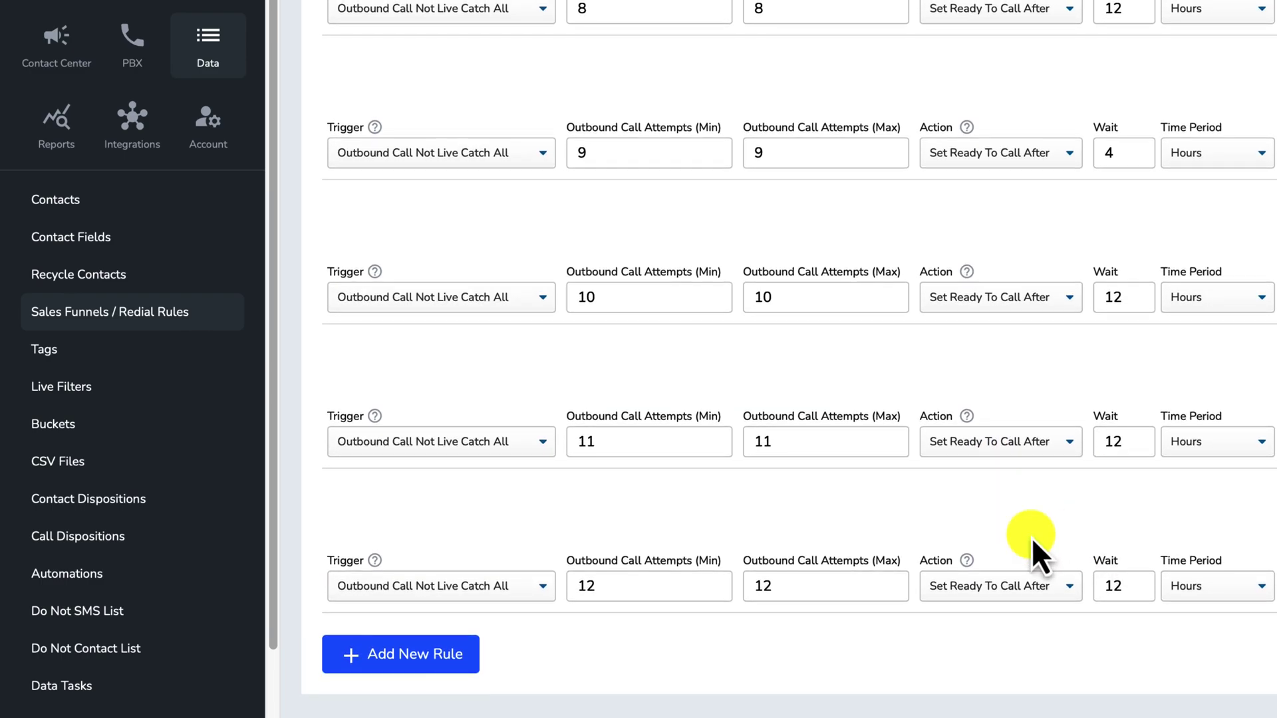
Add a new rule with the Agent Call Disposition trigger and the Call Back call disposition.
{"action": "left_click", "coordinate": [477, 657]}
{"action": "scroll", "coordinate": [491, 655], "scroll_direction": "down", "scroll_amount": 2}
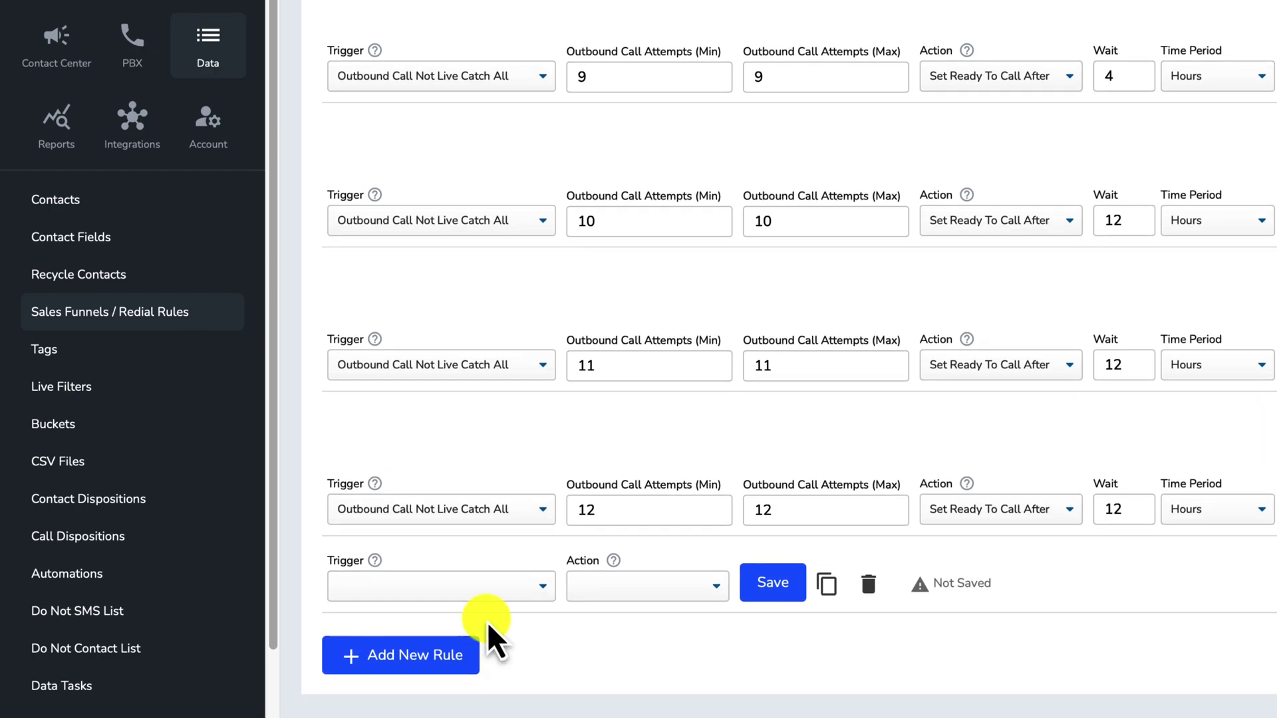
{"action": "left_click", "coordinate": [484, 596]}
{"action": "scroll", "coordinate": [484, 595], "scroll_direction": "down", "scroll_amount": 1}
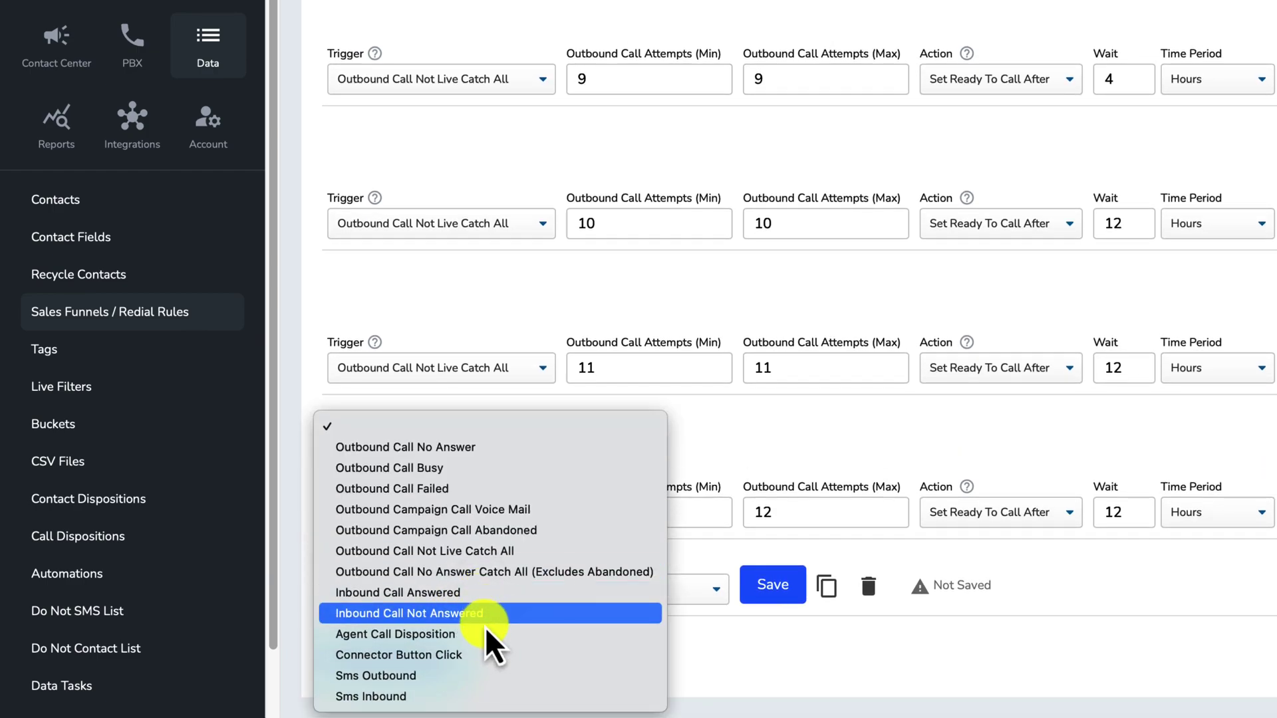
{"action": "left_click", "coordinate": [496, 632]}
{"action": "scroll", "coordinate": [619, 612], "scroll_direction": "down", "scroll_amount": 2}
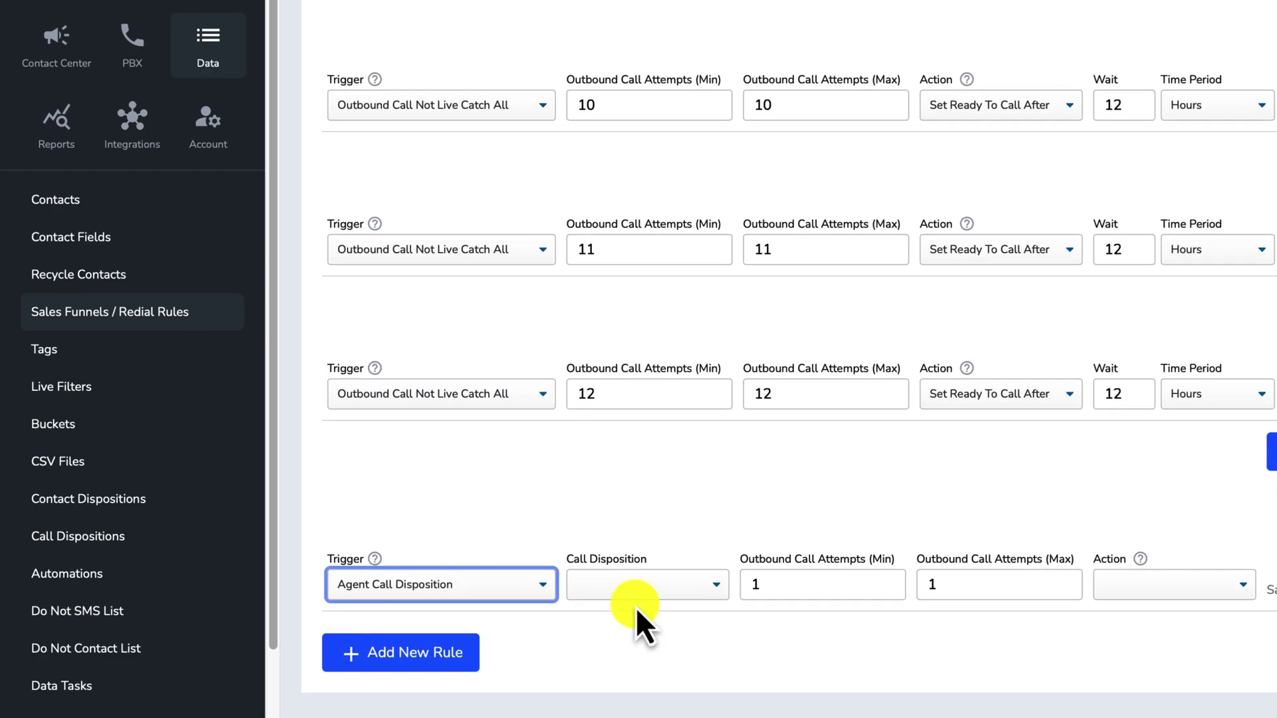
{"action": "left_click", "coordinate": [669, 587]}
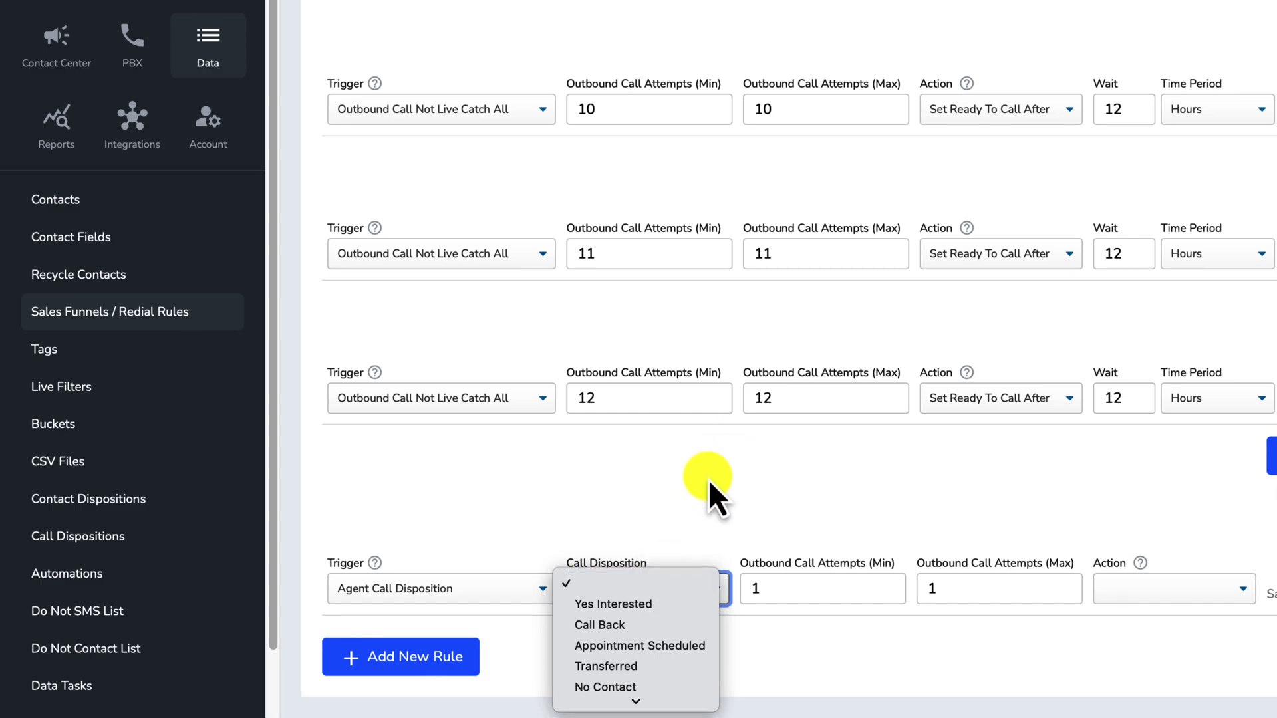
{"action": "left_click", "coordinate": [660, 624]}
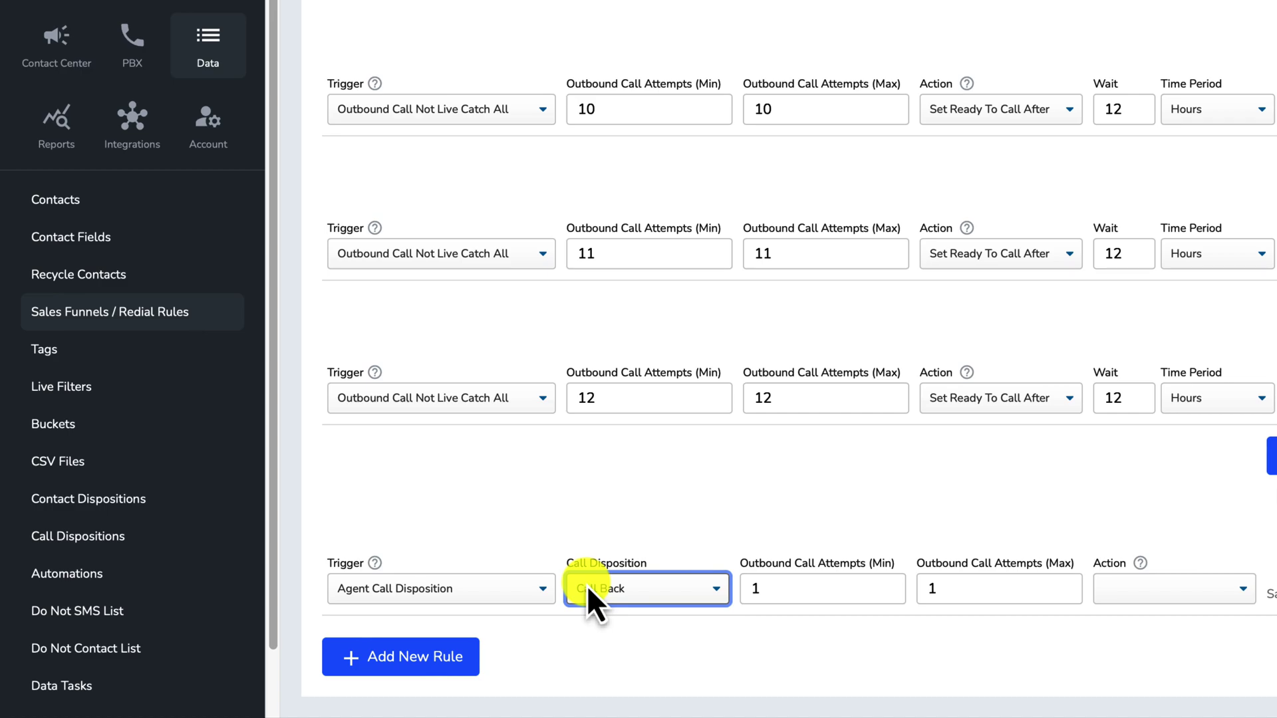
Set the action of the new Call Back disposition rule to Priority Call Back.
{"action": "left_click", "coordinate": [1156, 599]}
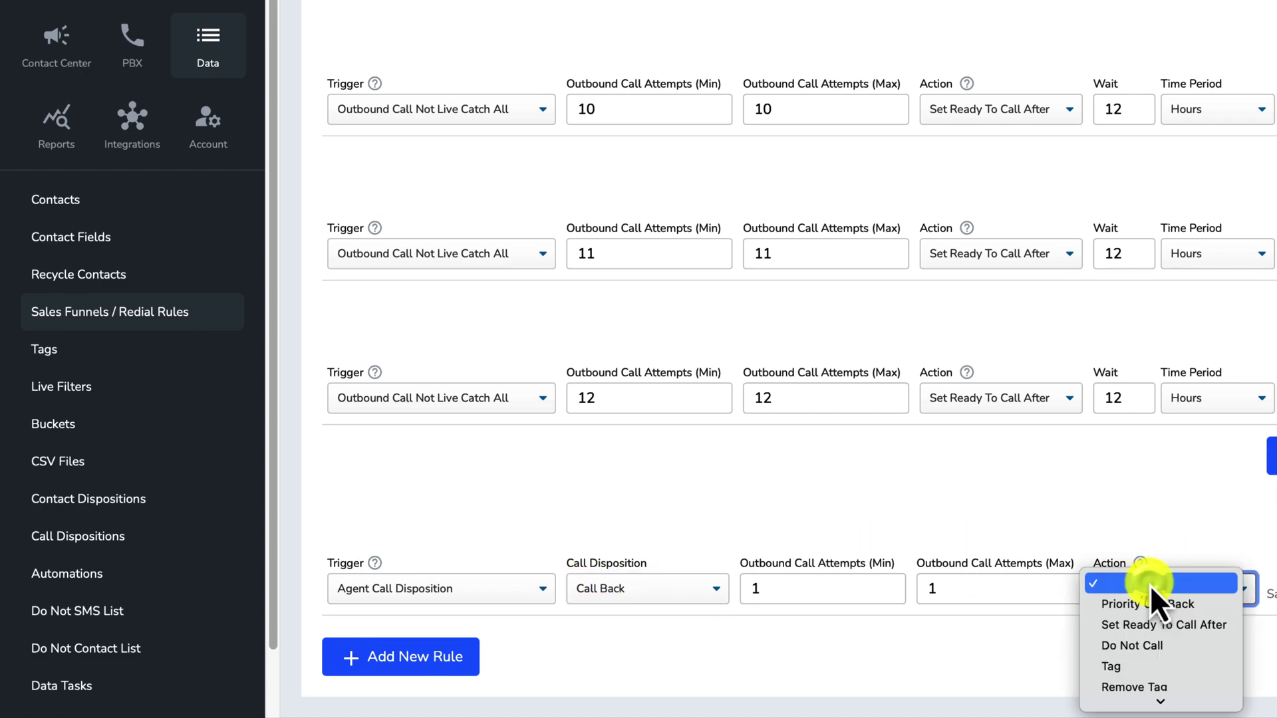
{"action": "left_click", "coordinate": [1151, 612]}
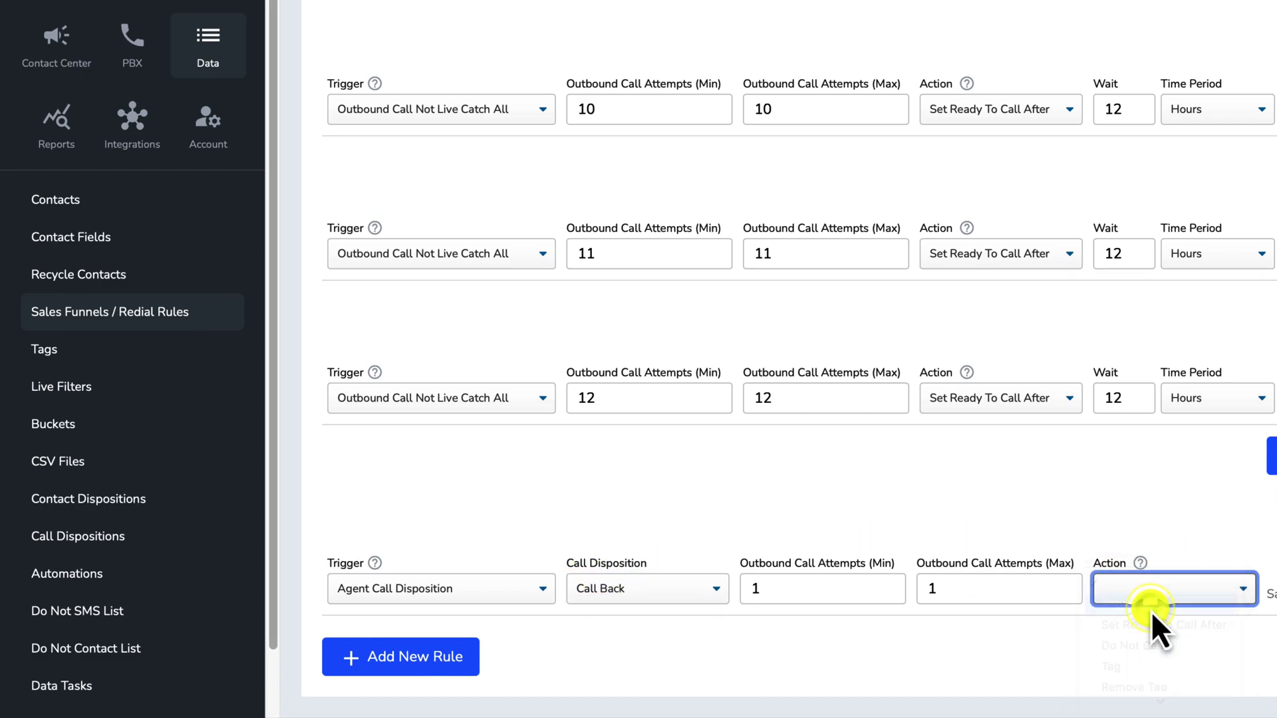
{"action": "scroll", "coordinate": [1124, 585], "scroll_direction": "right", "scroll_amount": 3}
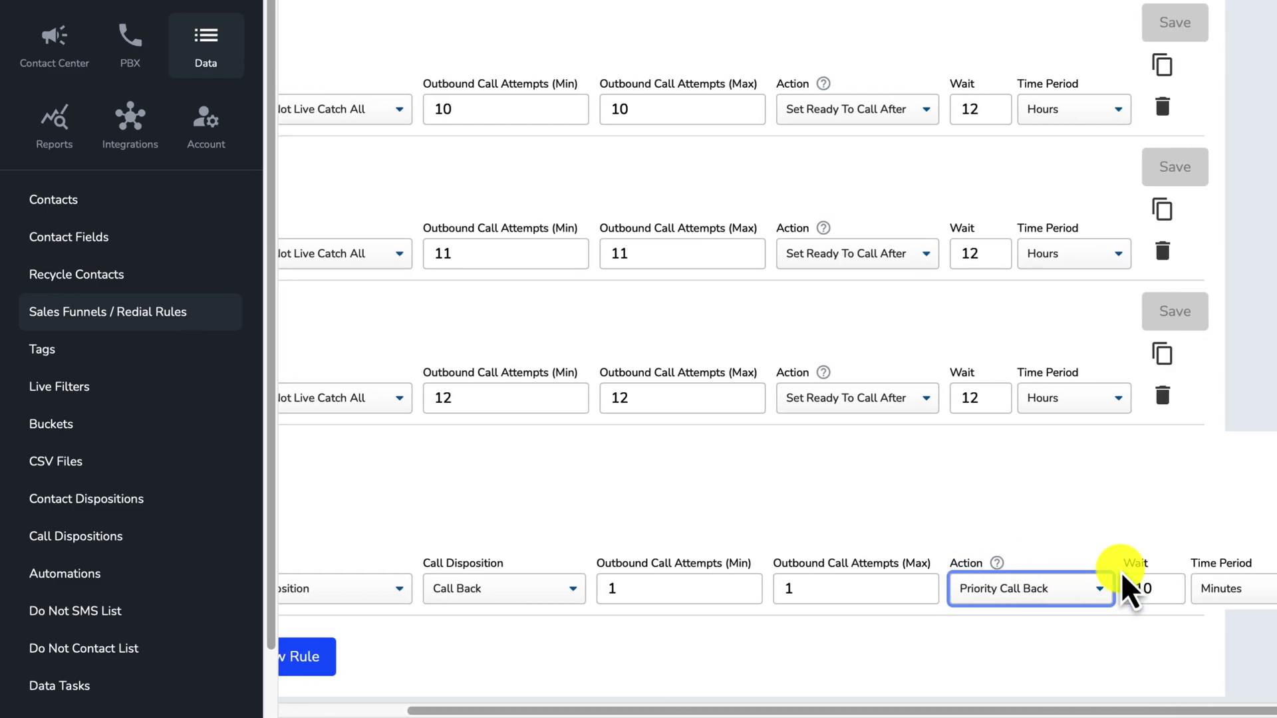
{"action": "scroll", "coordinate": [1122, 575], "scroll_direction": "left", "scroll_amount": 1}
Change the Call Back disposition rule's action to Set Ready To Call After with a wait of 1 hour.
{"action": "left_click", "coordinate": [1121, 580]}
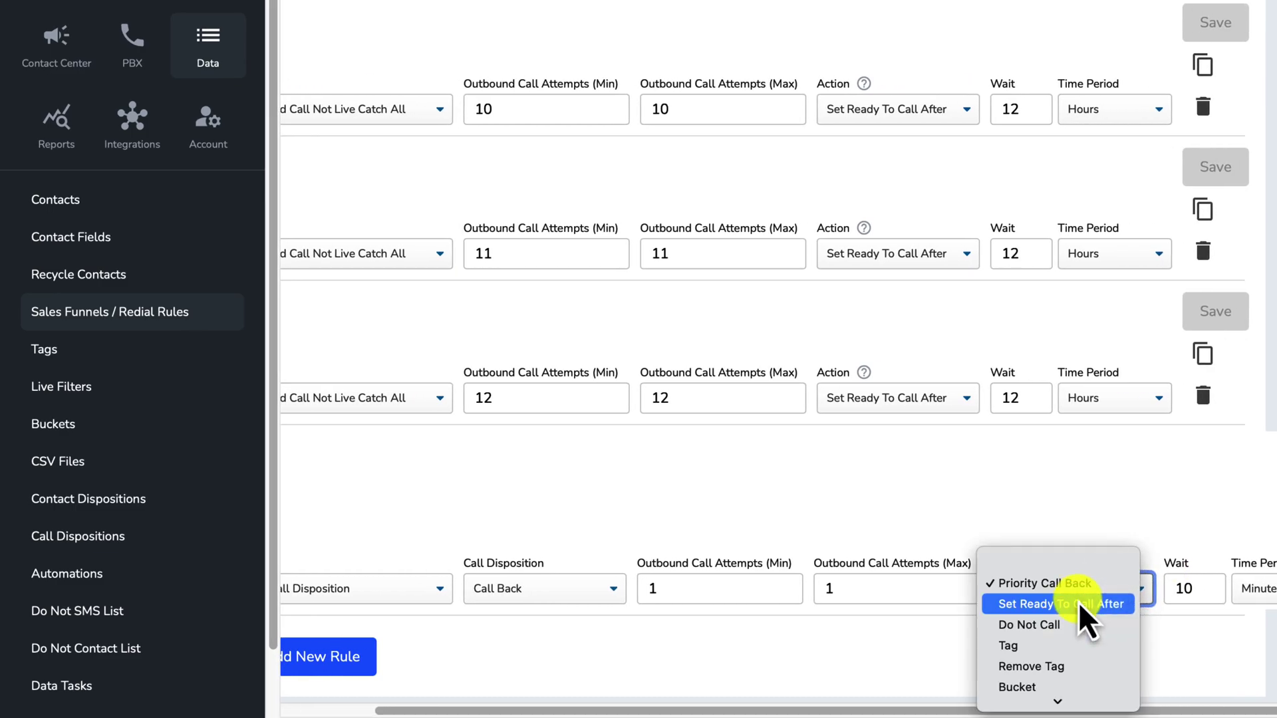
{"action": "left_click", "coordinate": [1054, 602]}
{"action": "scroll", "coordinate": [1124, 598], "scroll_direction": "right", "scroll_amount": 1}
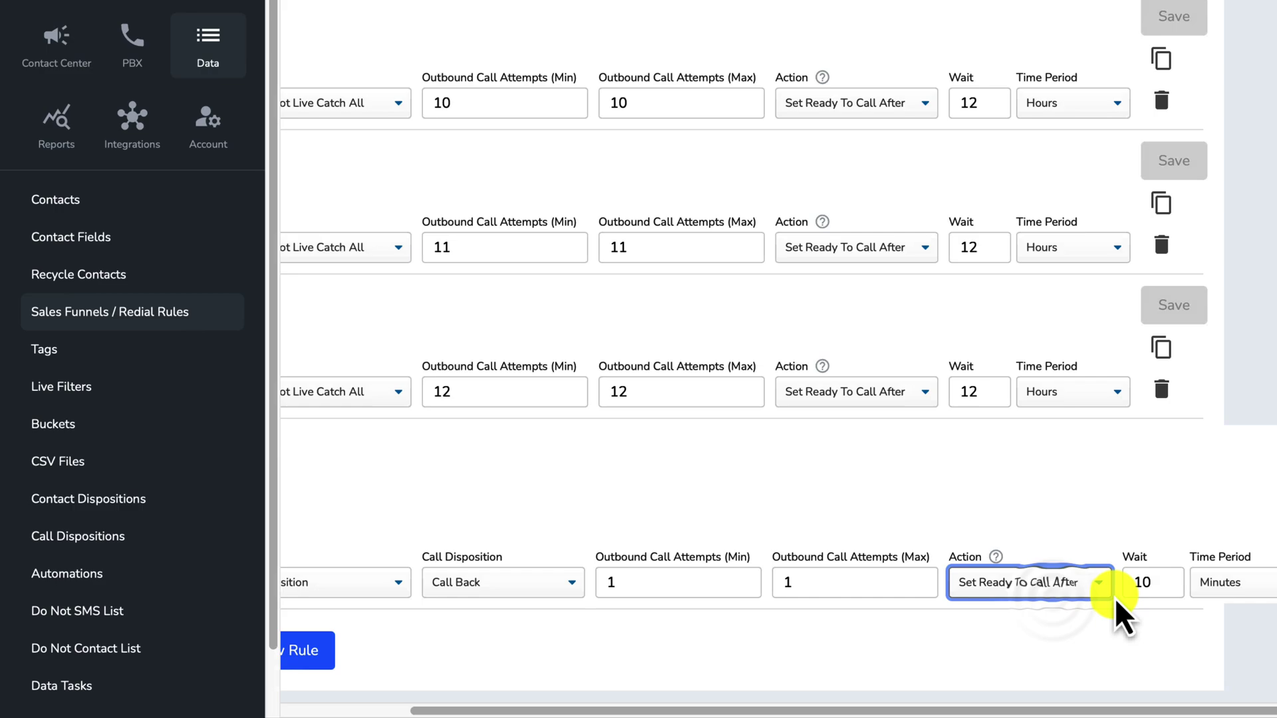
{"action": "left_click", "coordinate": [1156, 577]}
{"action": "left_click", "coordinate": [1227, 575]}
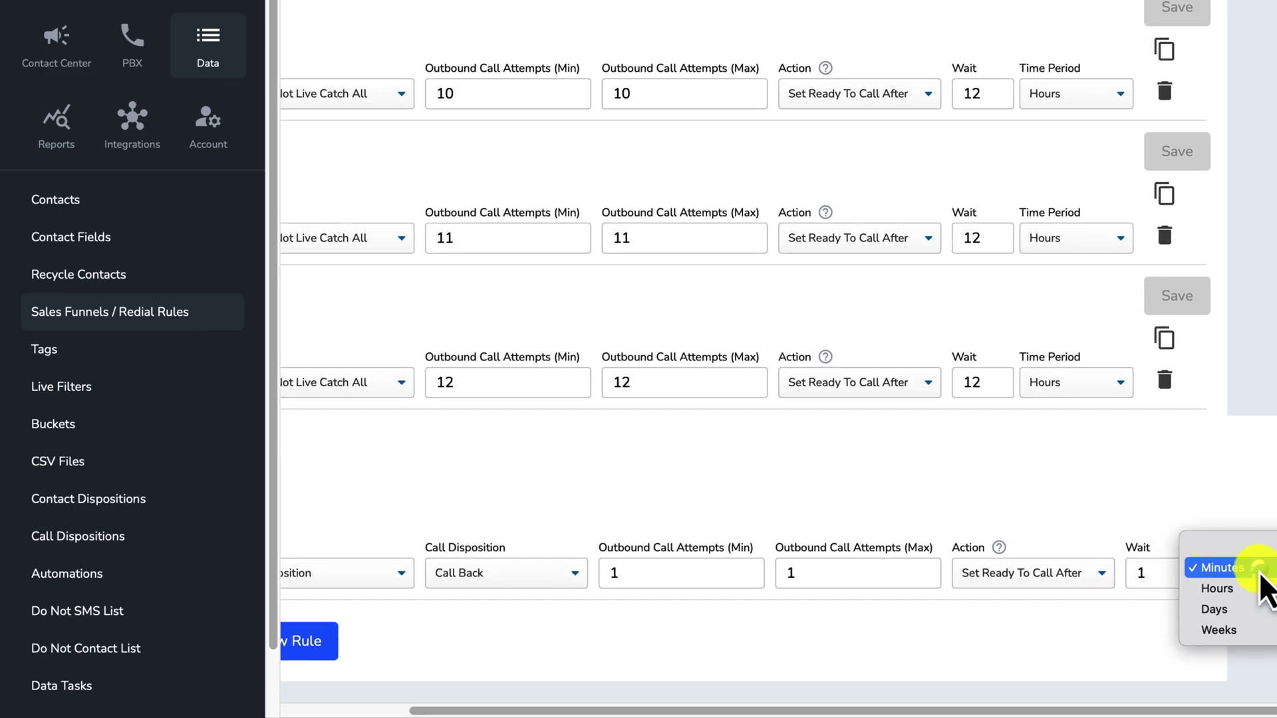
{"action": "left_click", "coordinate": [1236, 586]}
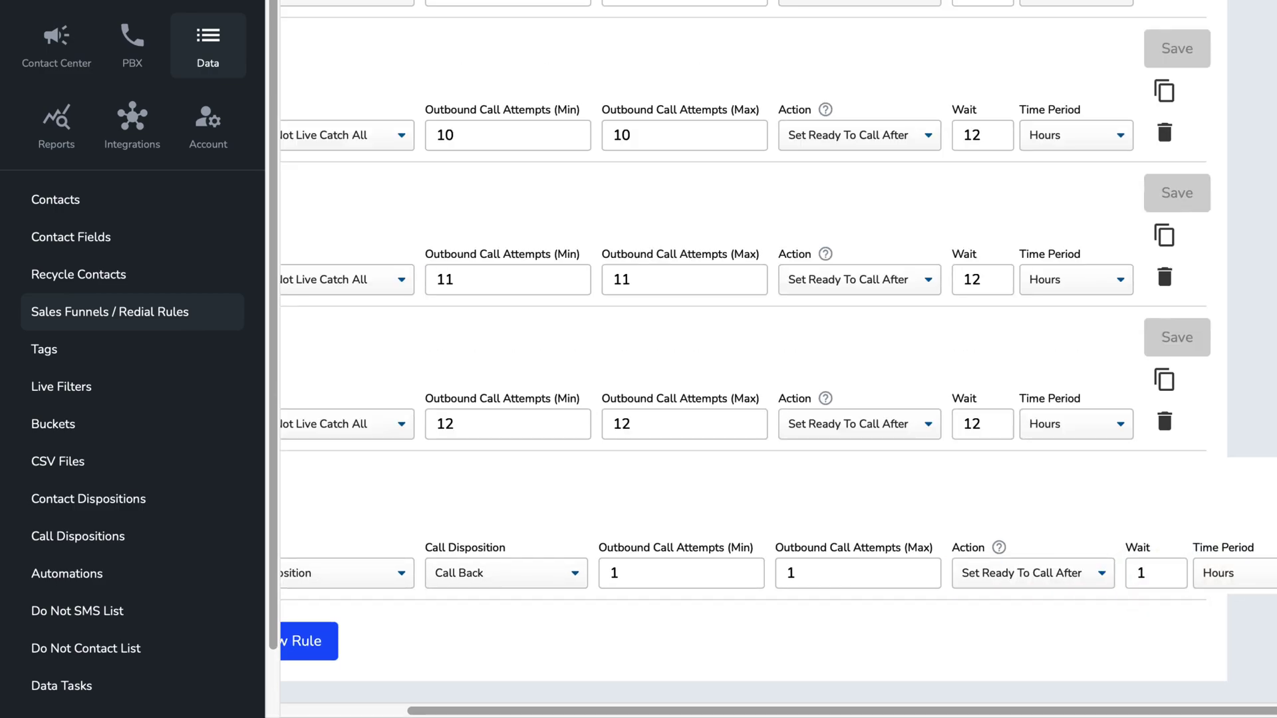
Duplicate the 1-hour Call Back rule and delete the surplus copy, keeping two copies below the original.
{"action": "scroll", "coordinate": [1222, 485], "scroll_direction": "left", "scroll_amount": 1}
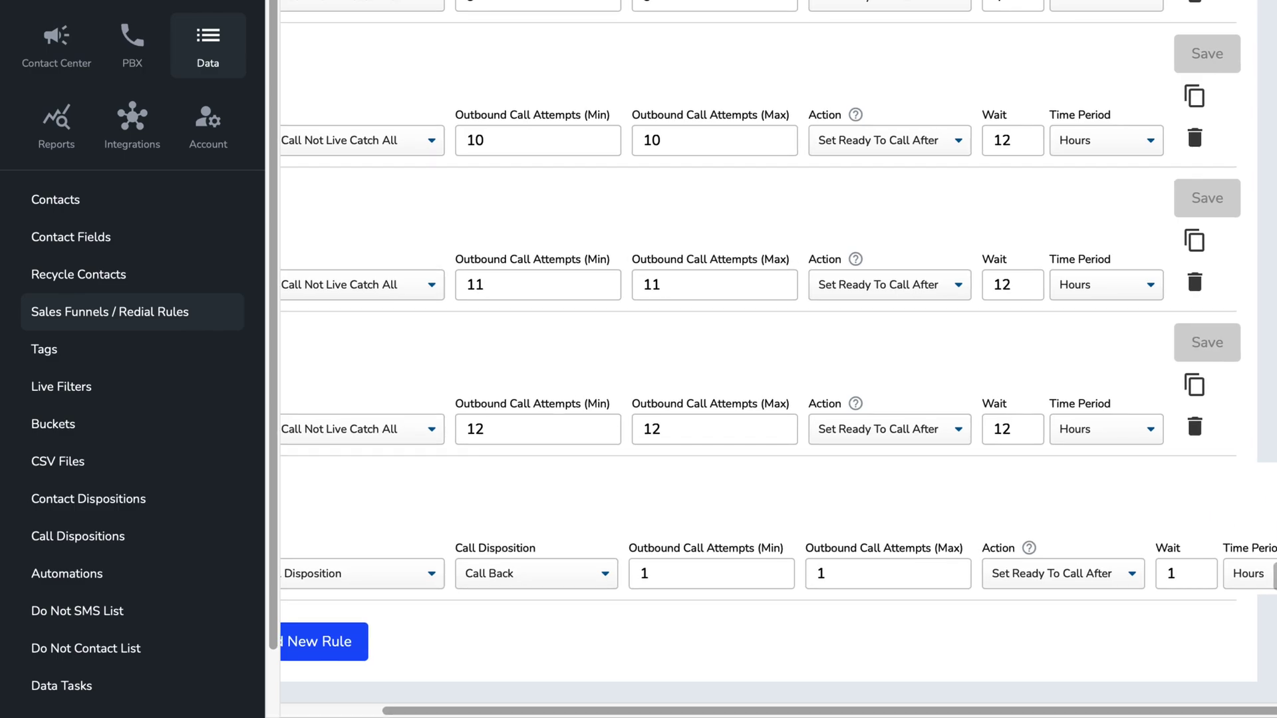
{"action": "left_click", "coordinate": [1276, 530]}
{"action": "scroll", "coordinate": [778, 352], "scroll_direction": "down", "scroll_amount": 1}
{"action": "scroll", "coordinate": [778, 353], "scroll_direction": "down", "scroll_amount": 2}
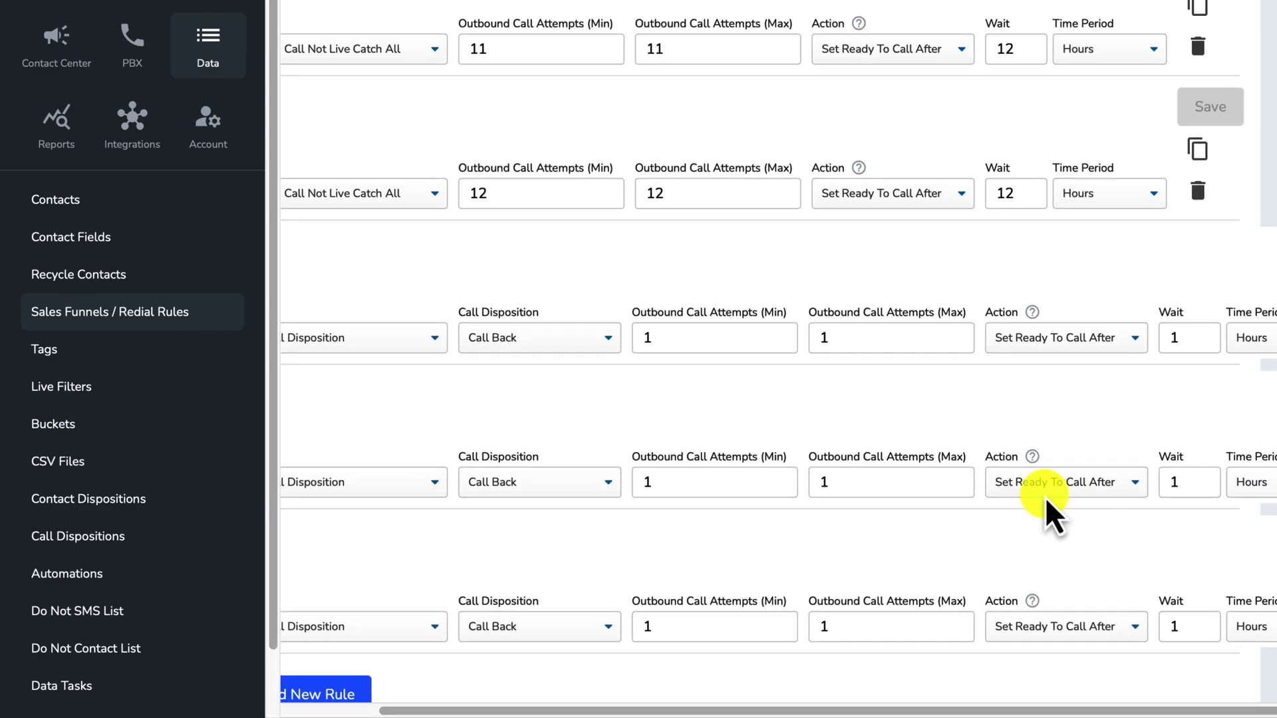
{"action": "scroll", "coordinate": [1020, 485], "scroll_direction": "down", "scroll_amount": 3}
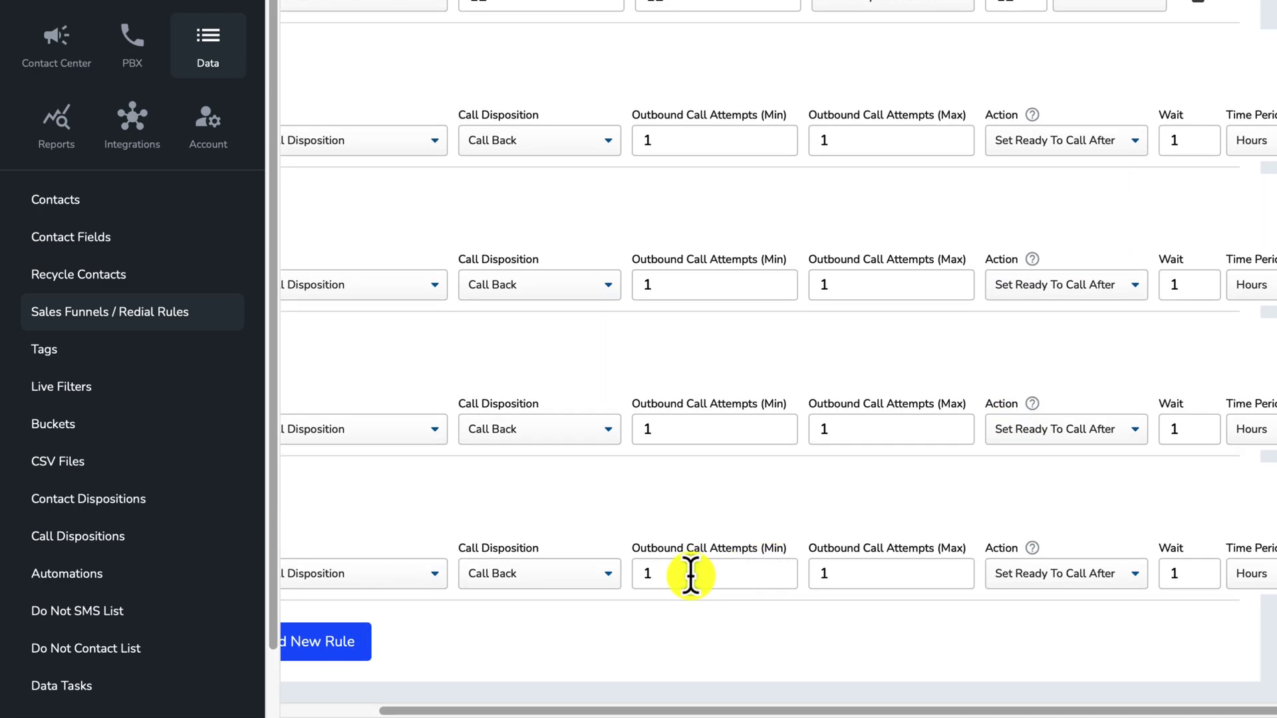
{"action": "left_click", "coordinate": [687, 576]}
{"action": "key", "text": "BackSpace"}
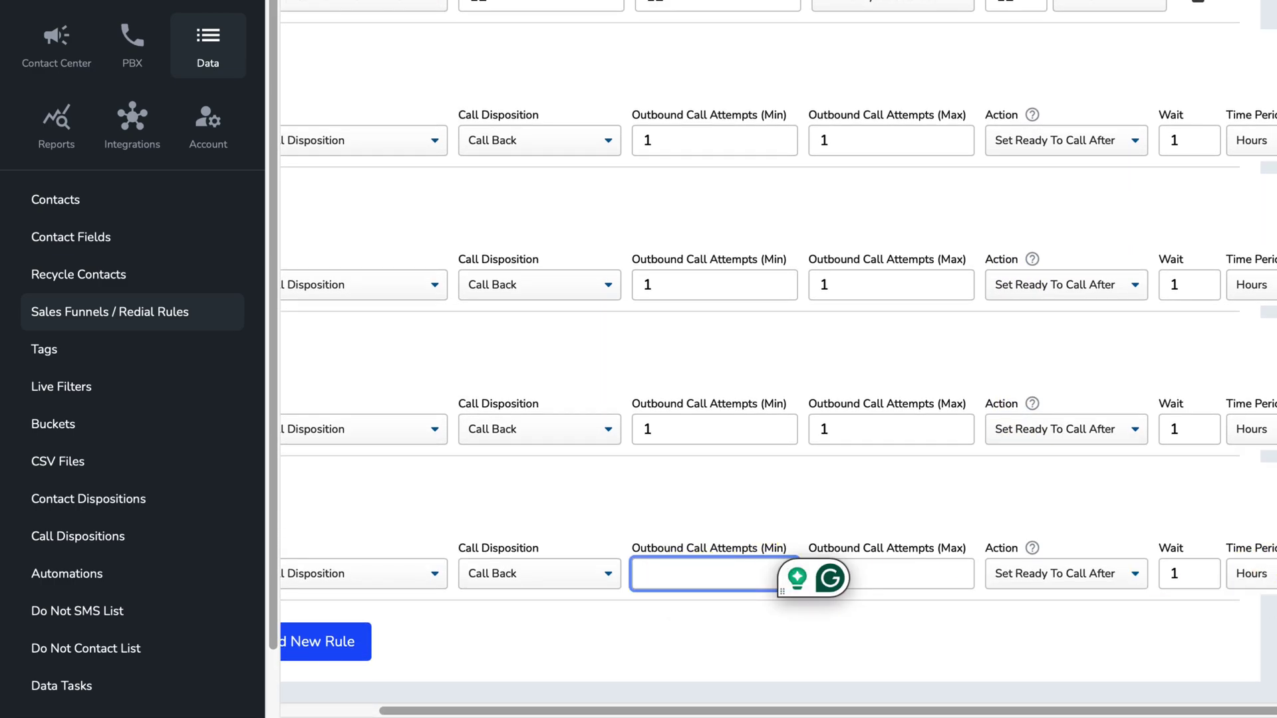
{"action": "left_click", "coordinate": [1276, 573]}
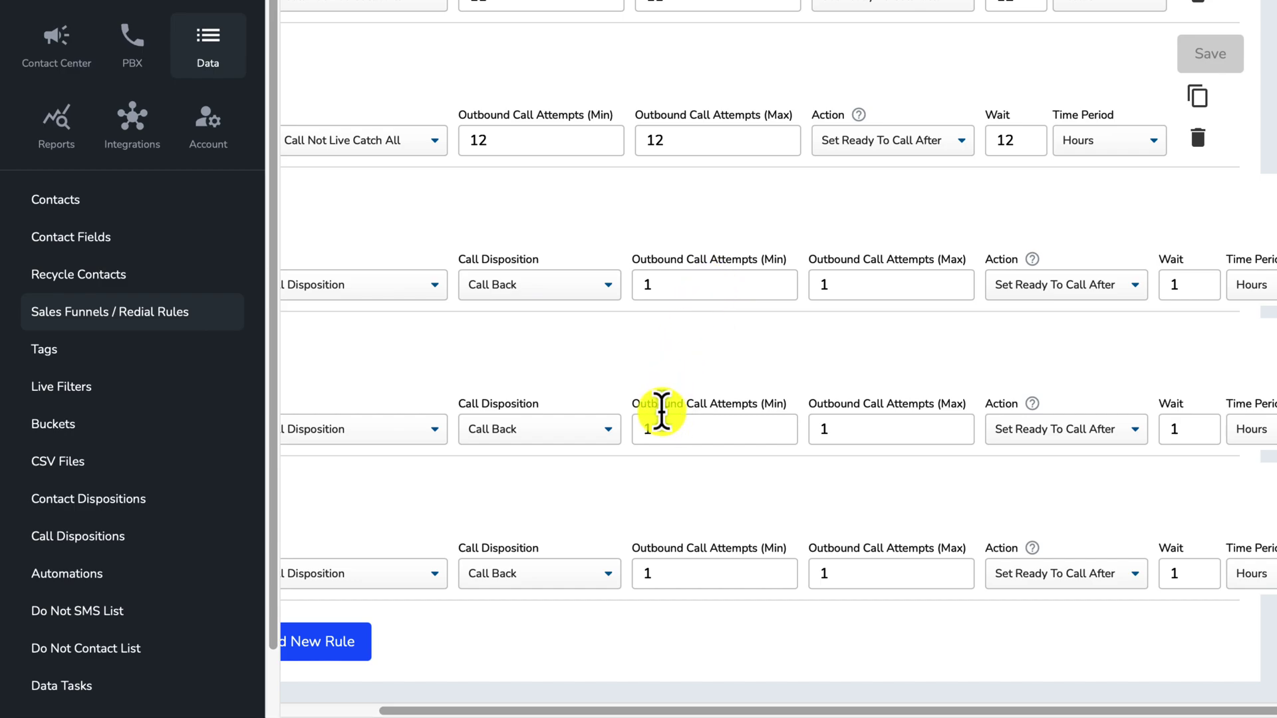
Set the minimum and maximum outbound call attempts of the first Call Back rule copy to 2.
{"action": "left_click", "coordinate": [657, 431]}
{"action": "key", "text": "BackSpace"}
{"action": "type", "text": "2"}
{"action": "left_click", "coordinate": [939, 431]}
{"action": "type", "text": "2"}
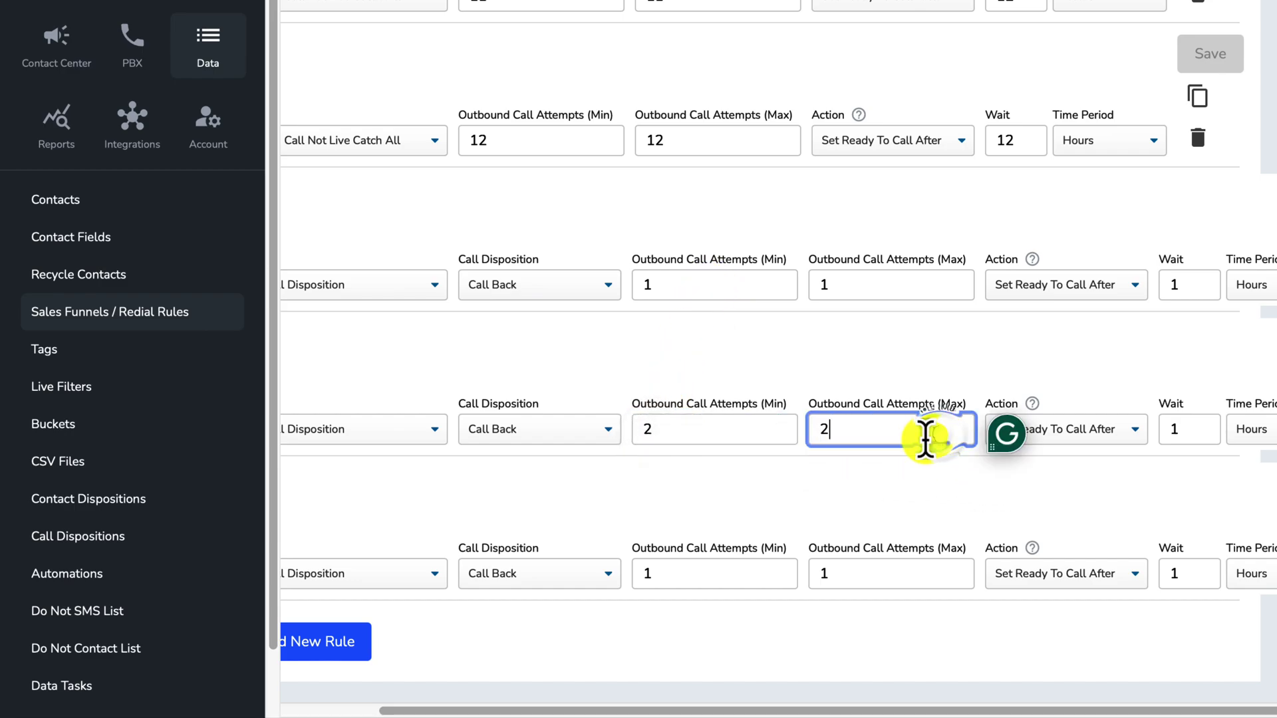
Set the minimum and maximum outbound call attempts of the last Call Back rule copy to 2.
{"action": "left_click", "coordinate": [680, 574]}
{"action": "key", "text": "BackSpace"}
{"action": "type", "text": "2"}
{"action": "left_click", "coordinate": [889, 572]}
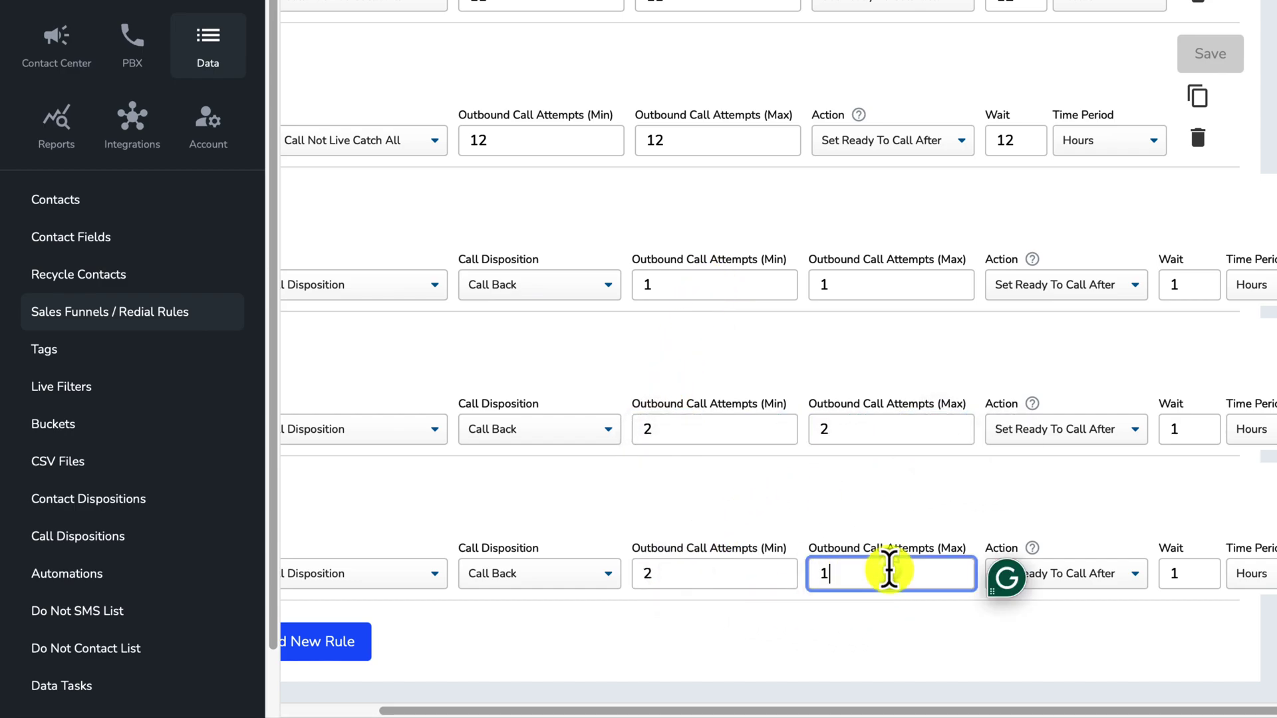
{"action": "type", "text": "2"}
Set the minimum and maximum outbound call attempts of the last Call Back rule copy to 3.
{"action": "scroll", "coordinate": [459, 426], "scroll_direction": "left", "scroll_amount": 2}
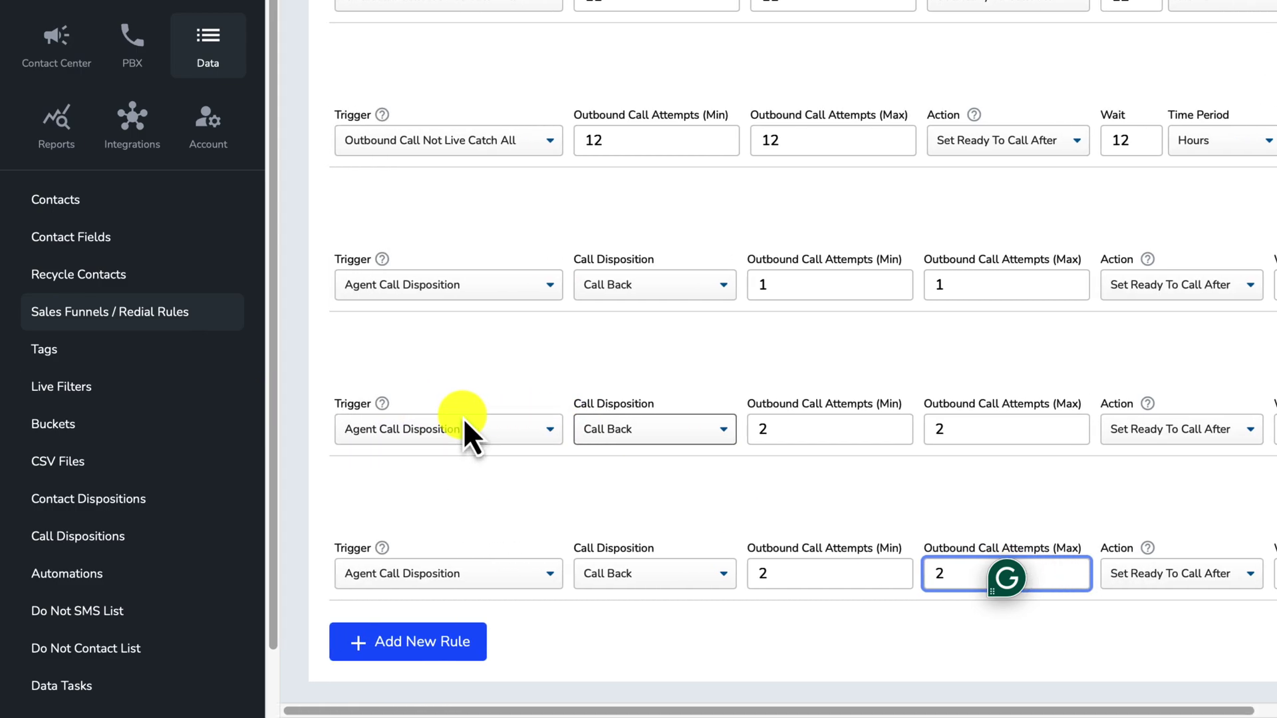
{"action": "scroll", "coordinate": [627, 423], "scroll_direction": "right", "scroll_amount": 3}
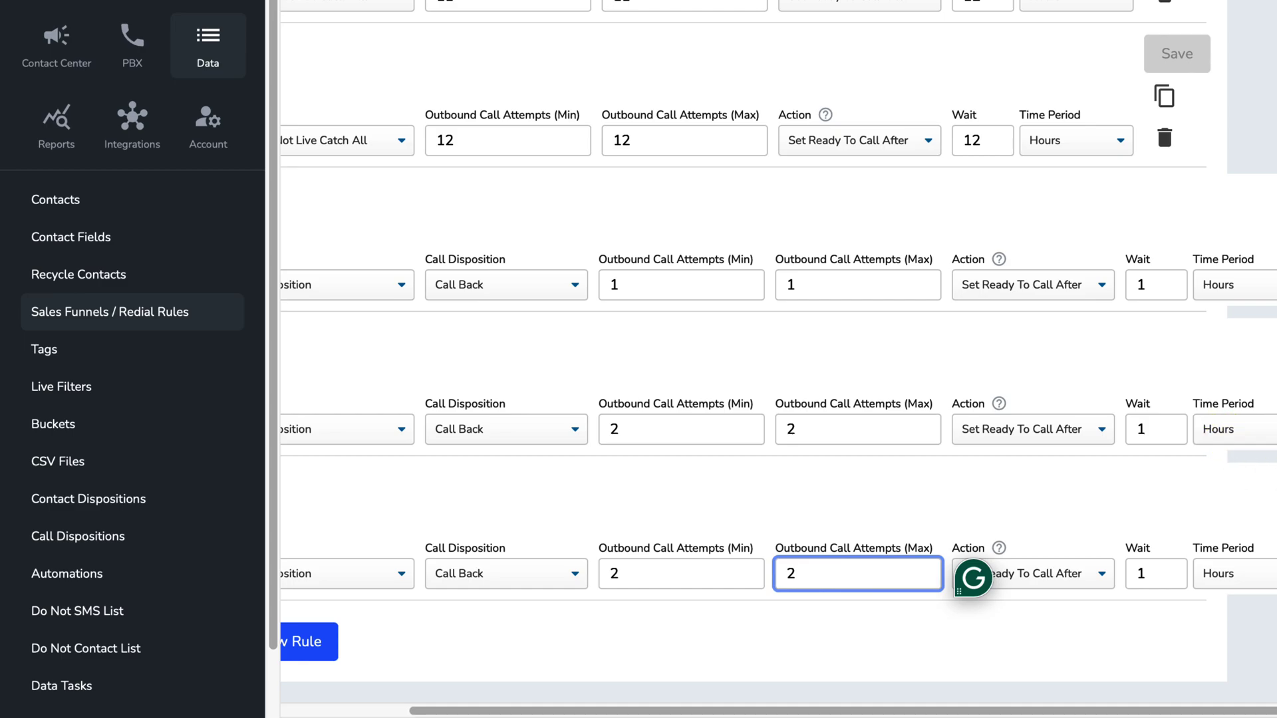
{"action": "scroll", "coordinate": [778, 333], "scroll_direction": "up", "scroll_amount": 1}
{"action": "scroll", "coordinate": [1151, 397], "scroll_direction": "left", "scroll_amount": 3}
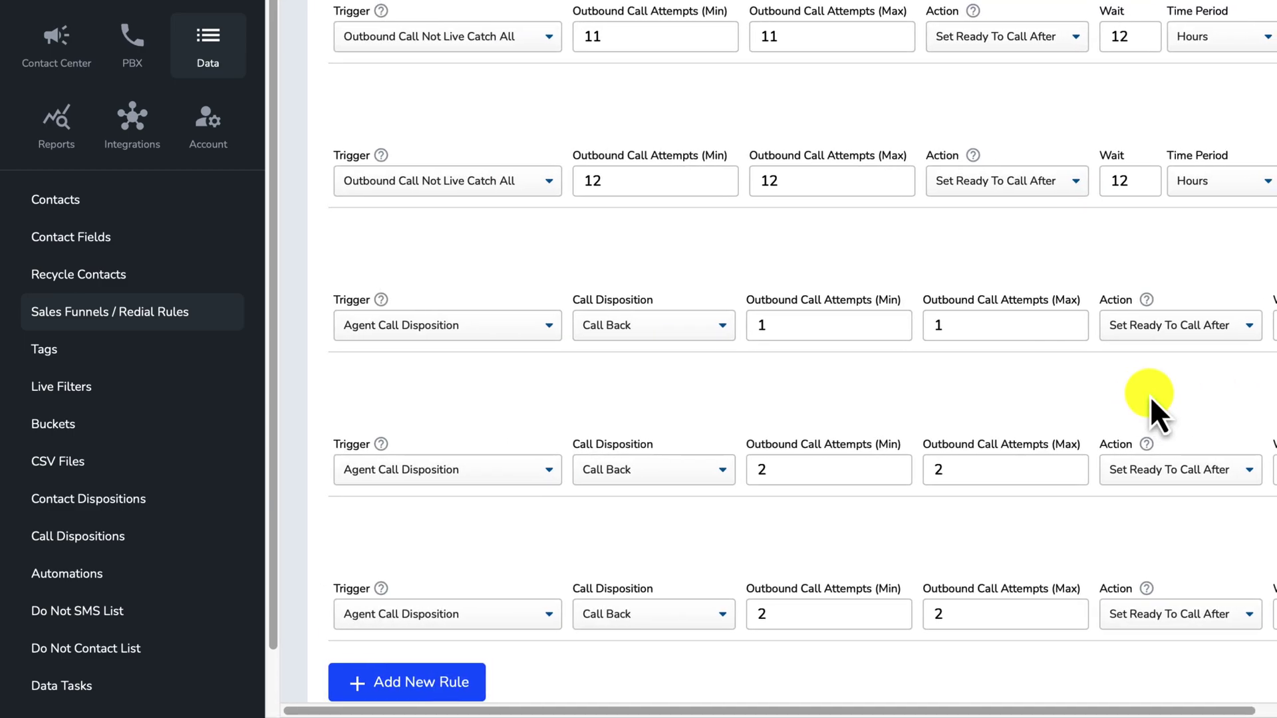
{"action": "left_click", "coordinate": [841, 604]}
{"action": "key", "text": "BackSpace"}
{"action": "type", "text": "3"}
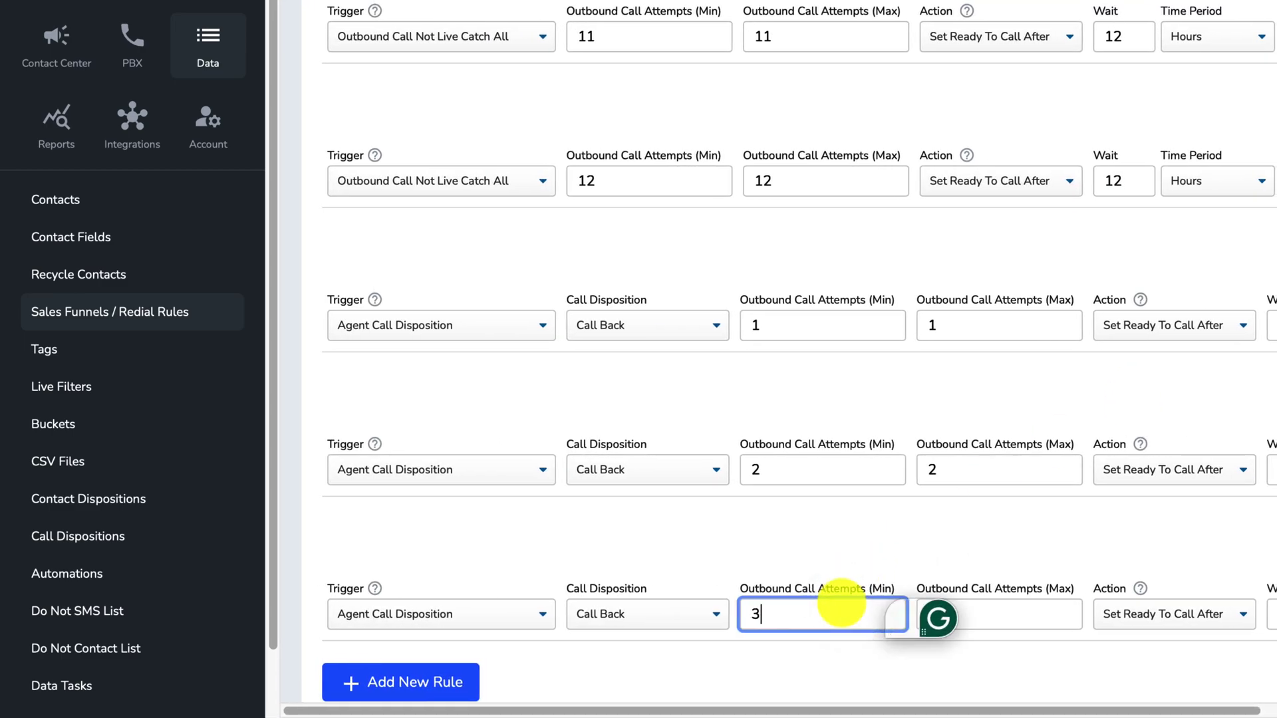
{"action": "left_click", "coordinate": [1003, 619]}
{"action": "type", "text": "3"}
{"action": "left_click", "coordinate": [1136, 524]}
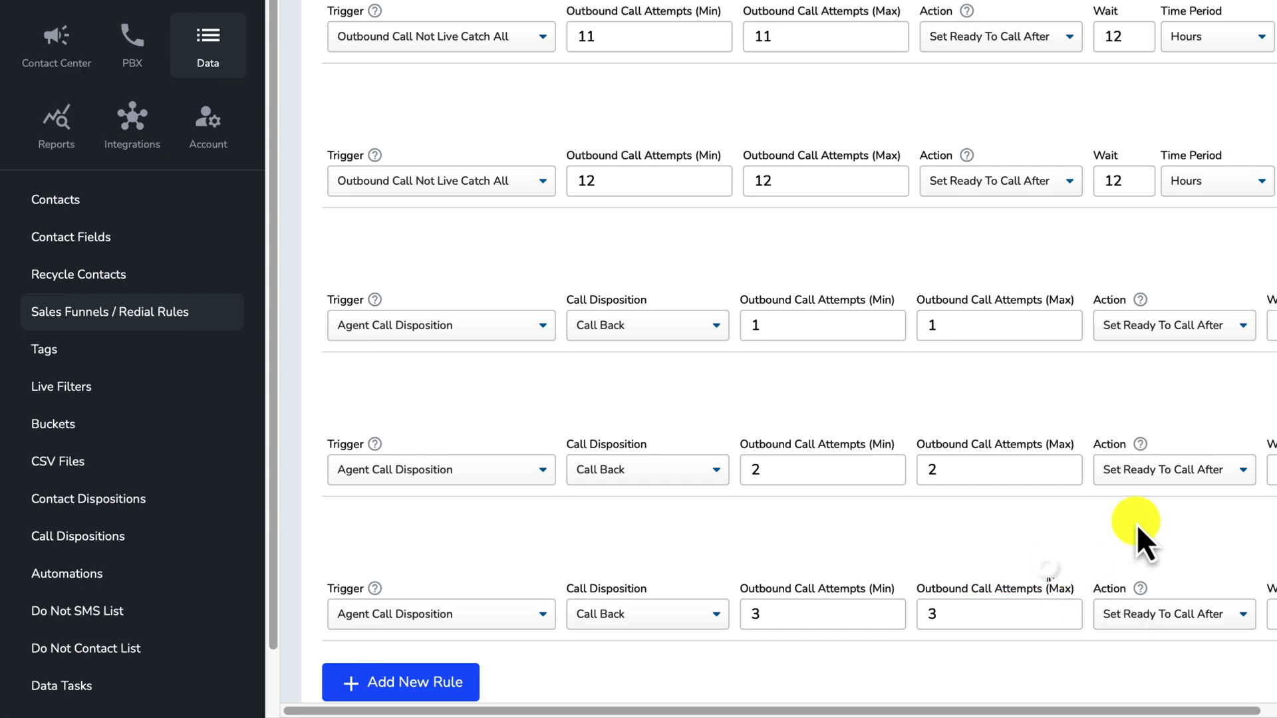
{"action": "left_click", "coordinate": [1206, 617]}
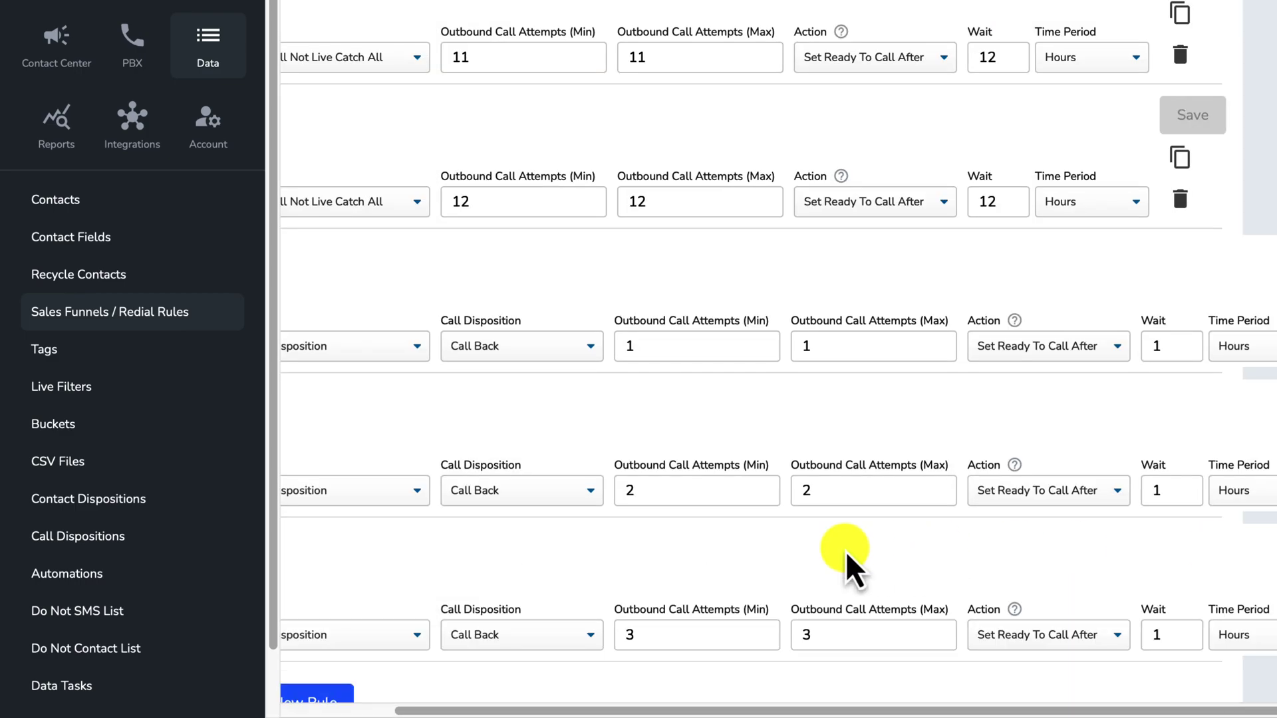
Review the wait and time period of the Main Account Sales Funnel's redial rules, starting from the first rule.
{"action": "scroll", "coordinate": [845, 551], "scroll_direction": "left", "scroll_amount": 2}
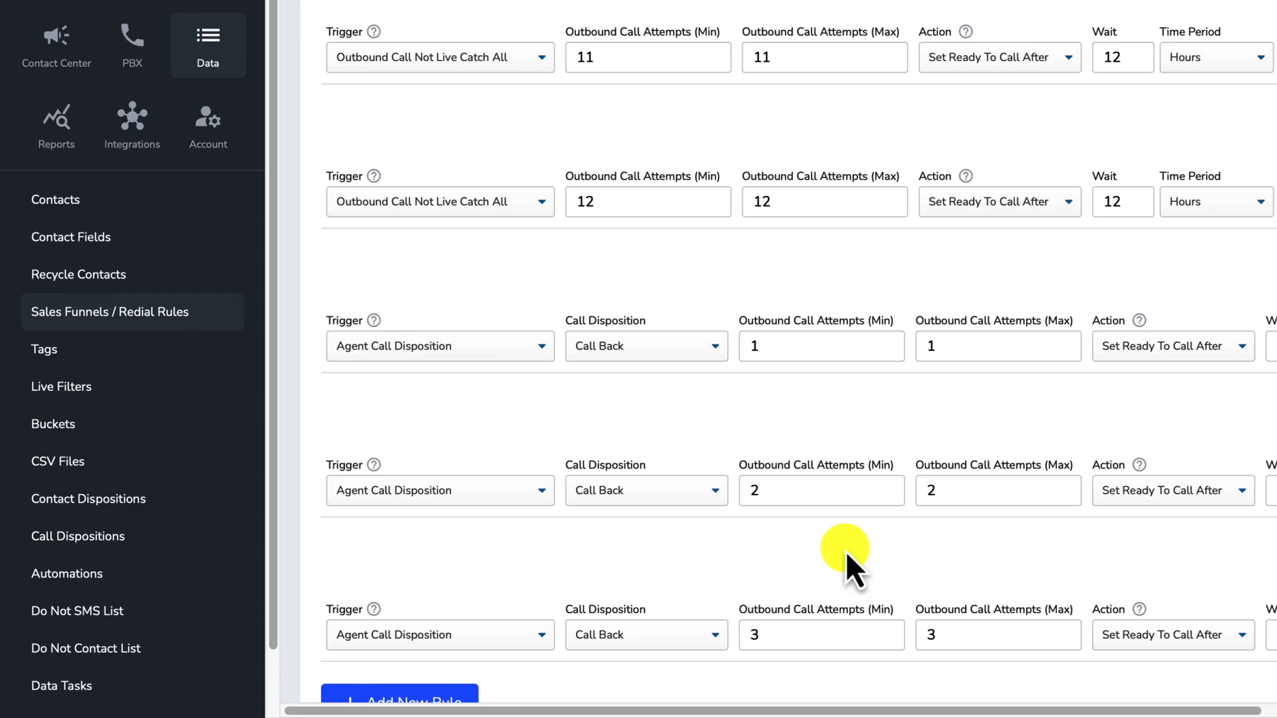
{"action": "scroll", "coordinate": [845, 550], "scroll_direction": "up", "scroll_amount": 4}
{"action": "scroll", "coordinate": [844, 551], "scroll_direction": "up", "scroll_amount": 15}
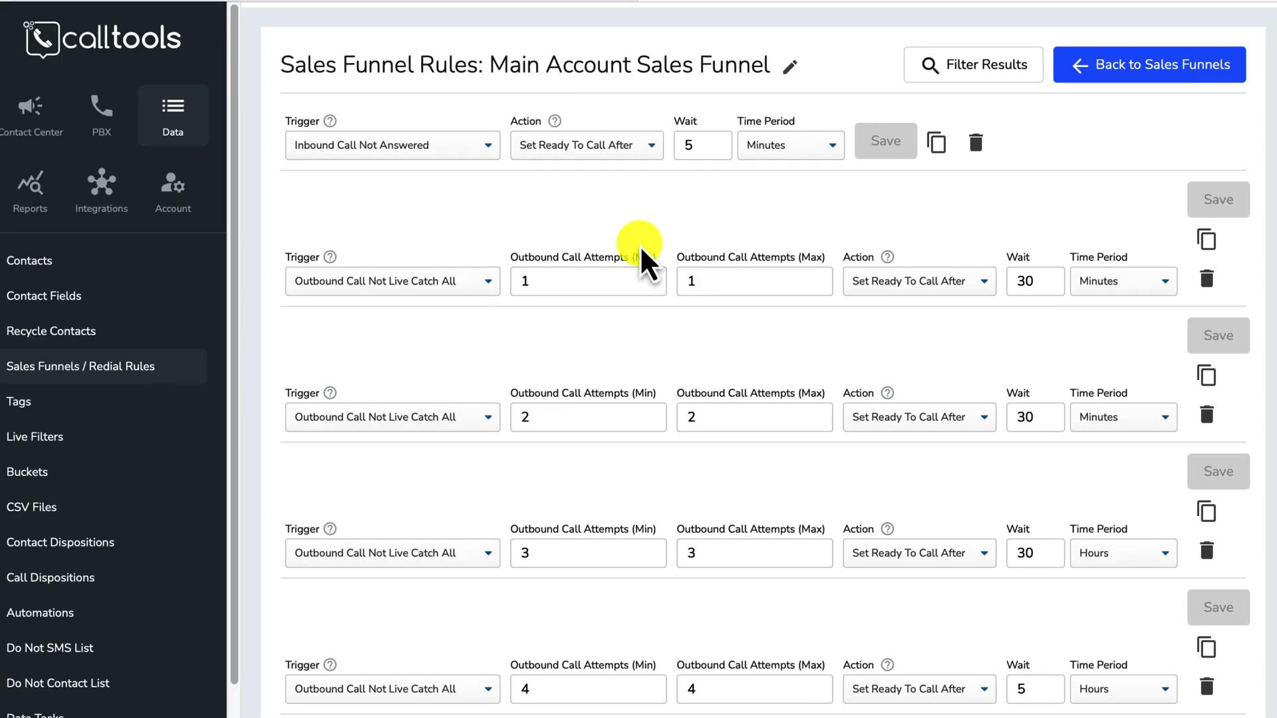
{"action": "scroll", "coordinate": [640, 244], "scroll_direction": "down", "scroll_amount": 2}
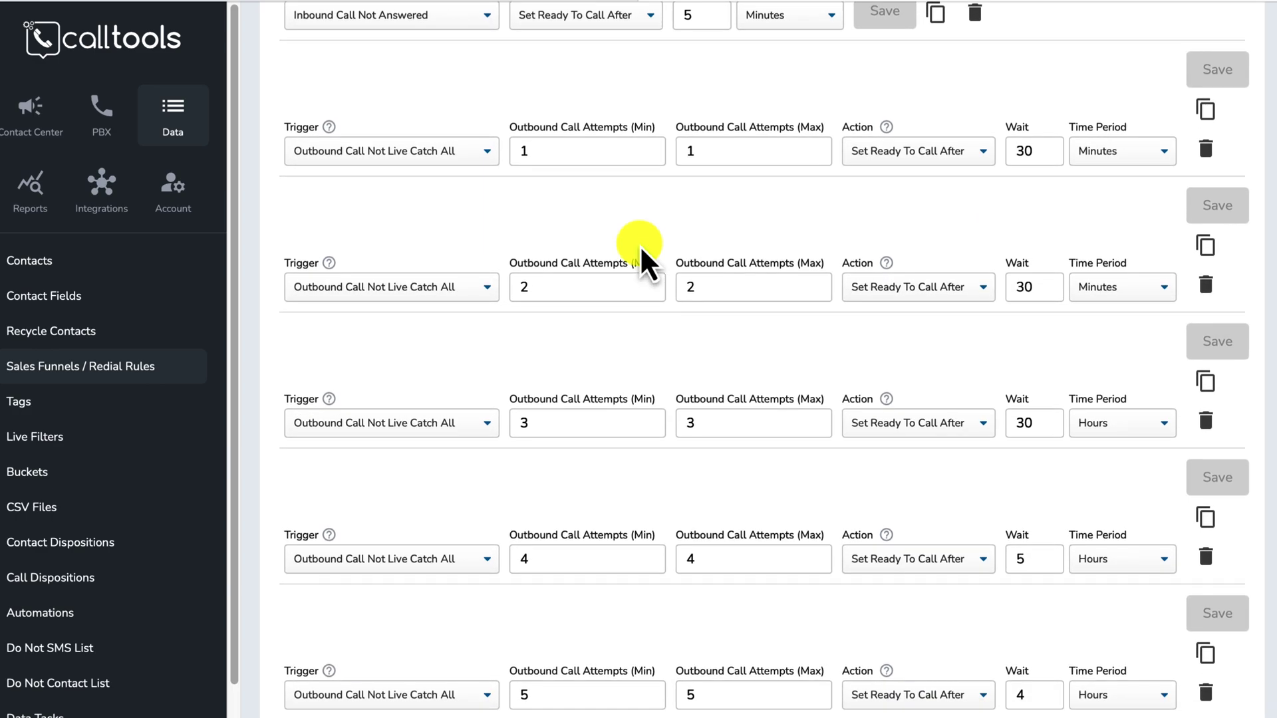
{"action": "scroll", "coordinate": [640, 245], "scroll_direction": "down", "scroll_amount": 3}
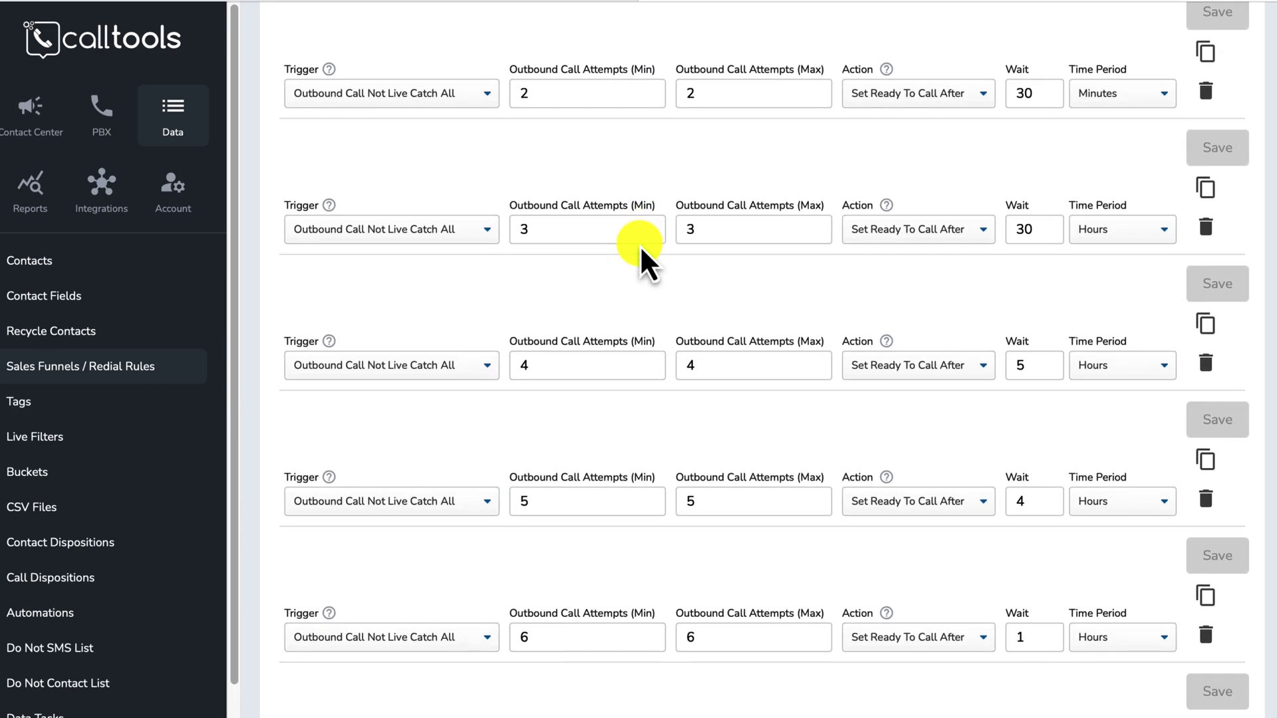
{"action": "scroll", "coordinate": [640, 247], "scroll_direction": "down", "scroll_amount": 1}
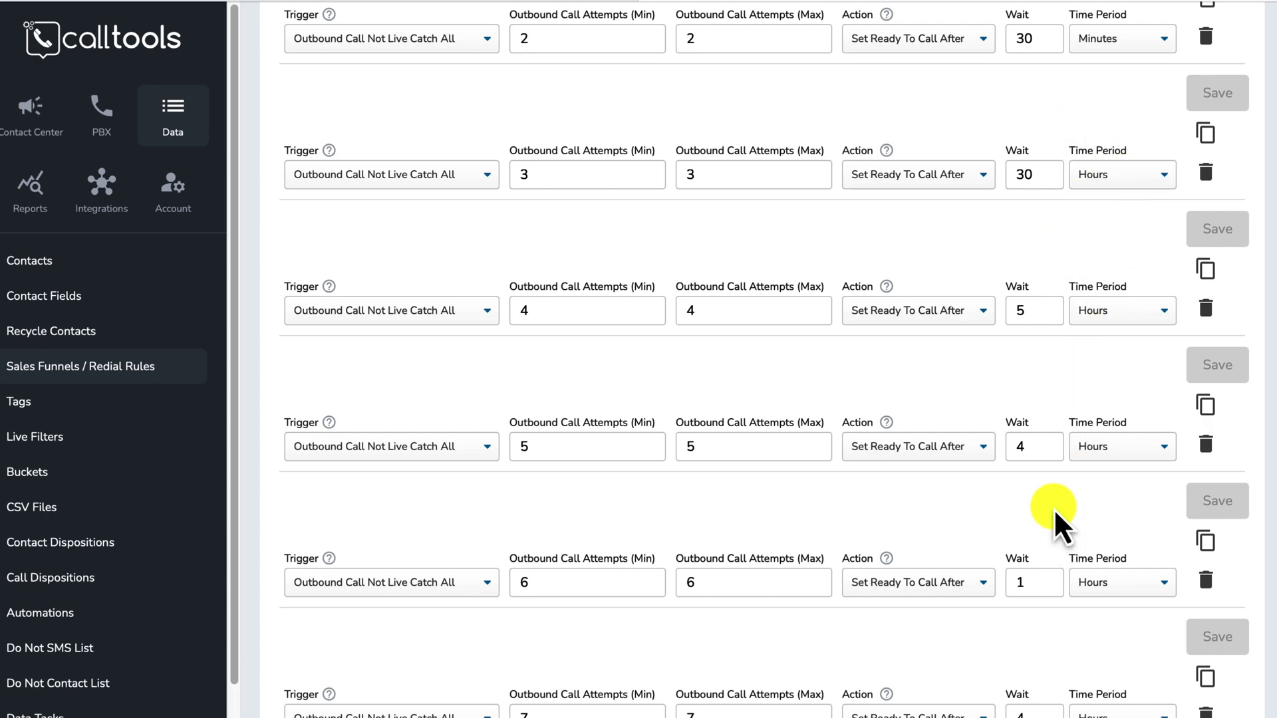
{"action": "scroll", "coordinate": [1066, 399], "scroll_direction": "up", "scroll_amount": 5}
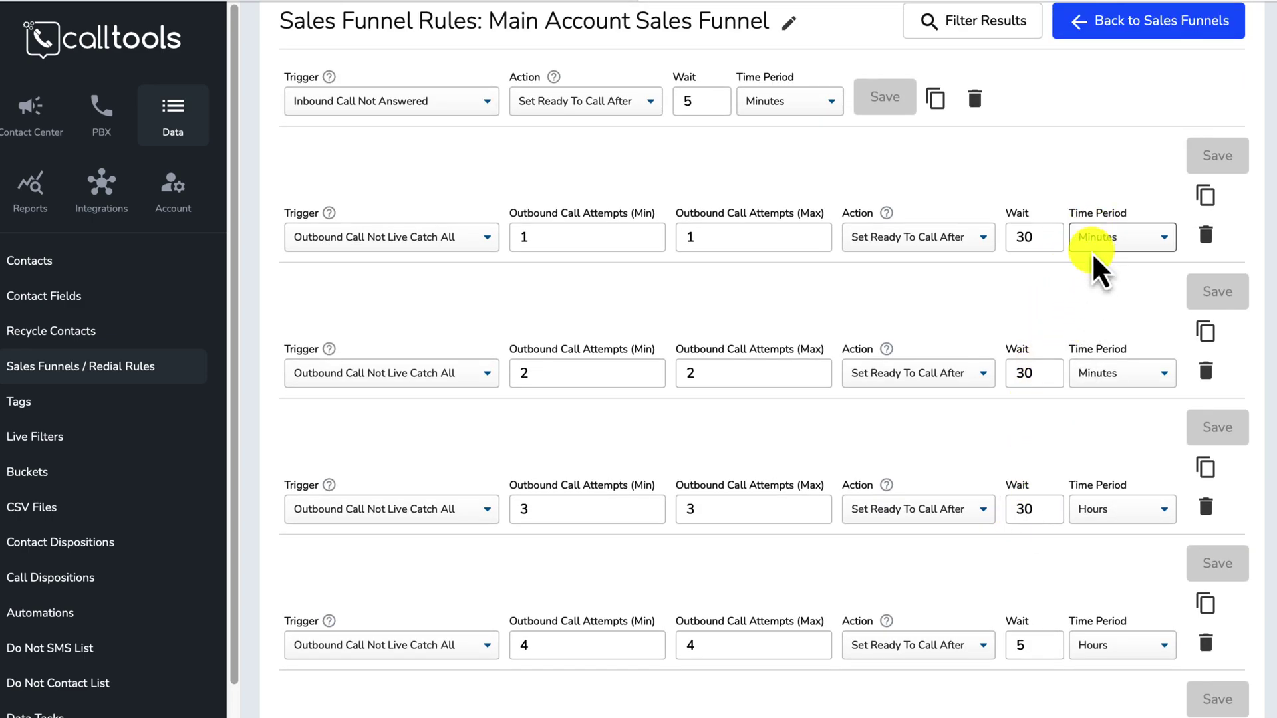
{"action": "scroll", "coordinate": [1029, 500], "scroll_direction": "down", "scroll_amount": 3}
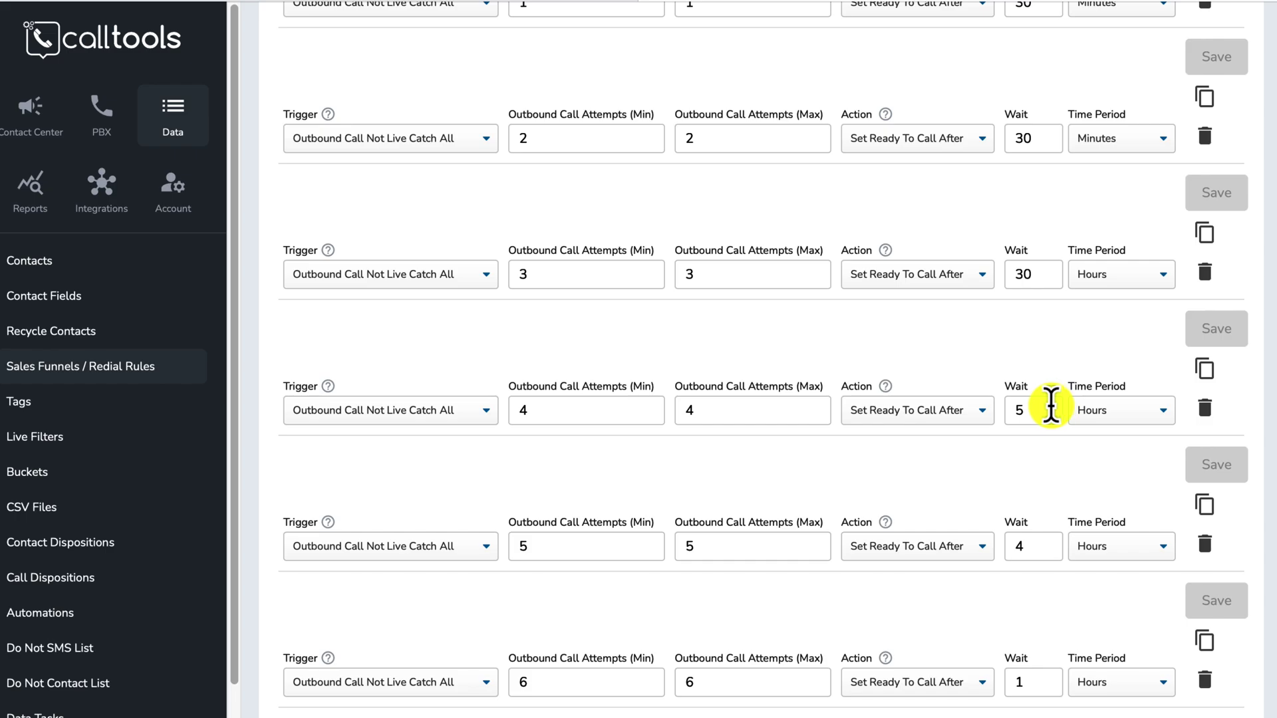
{"action": "scroll", "coordinate": [1064, 519], "scroll_direction": "down", "scroll_amount": 10}
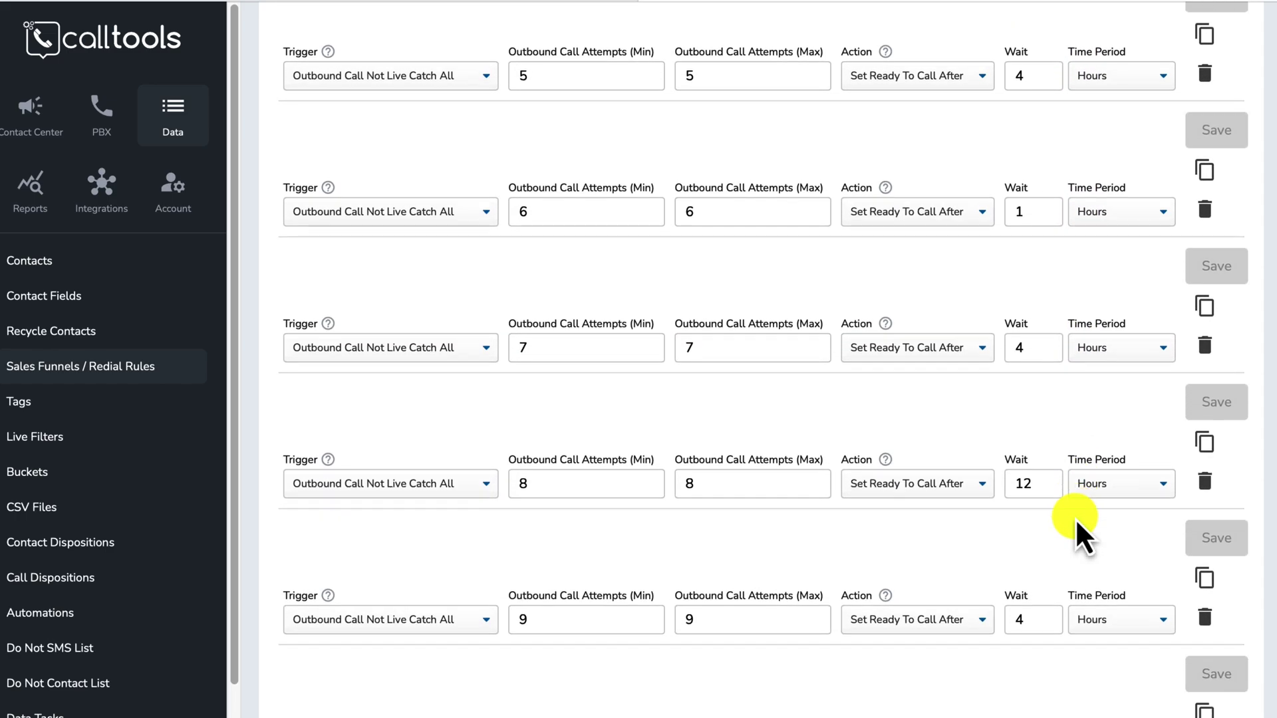
{"action": "scroll", "coordinate": [1075, 518], "scroll_direction": "down", "scroll_amount": 4}
{"action": "scroll", "coordinate": [1076, 517], "scroll_direction": "up", "scroll_amount": 17}
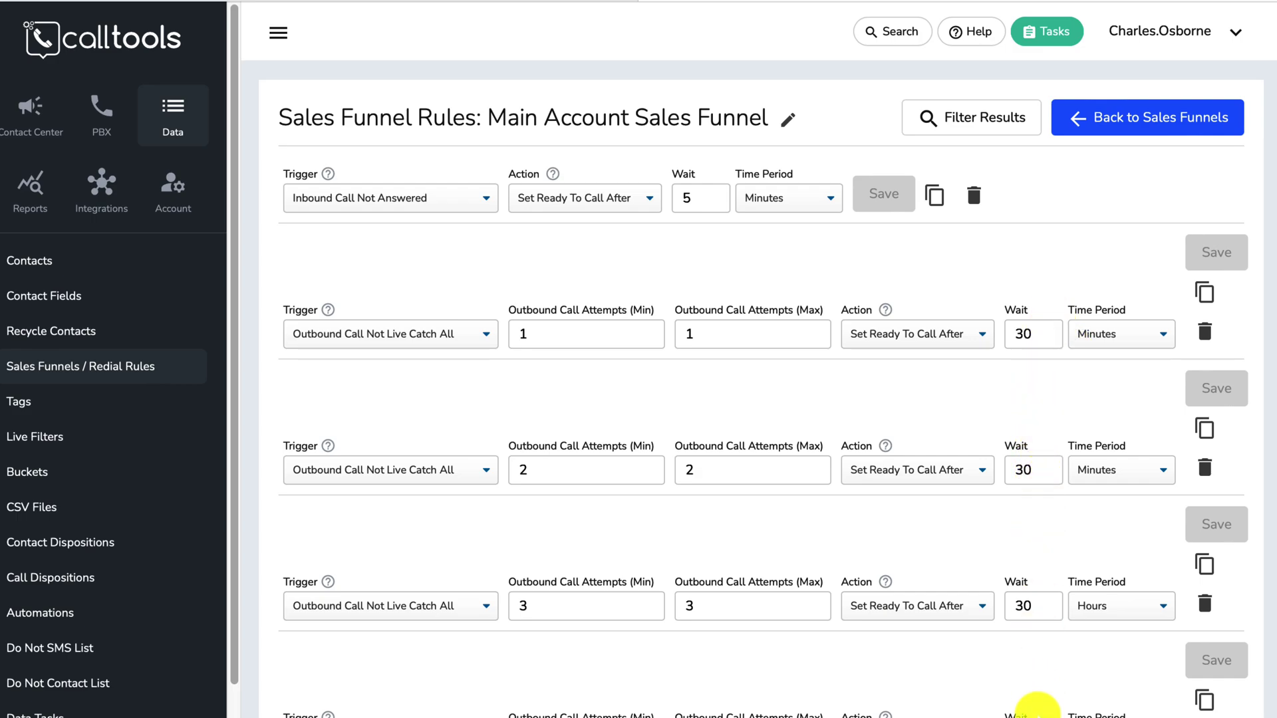
{"action": "scroll", "coordinate": [1075, 433], "scroll_direction": "down", "scroll_amount": 1}
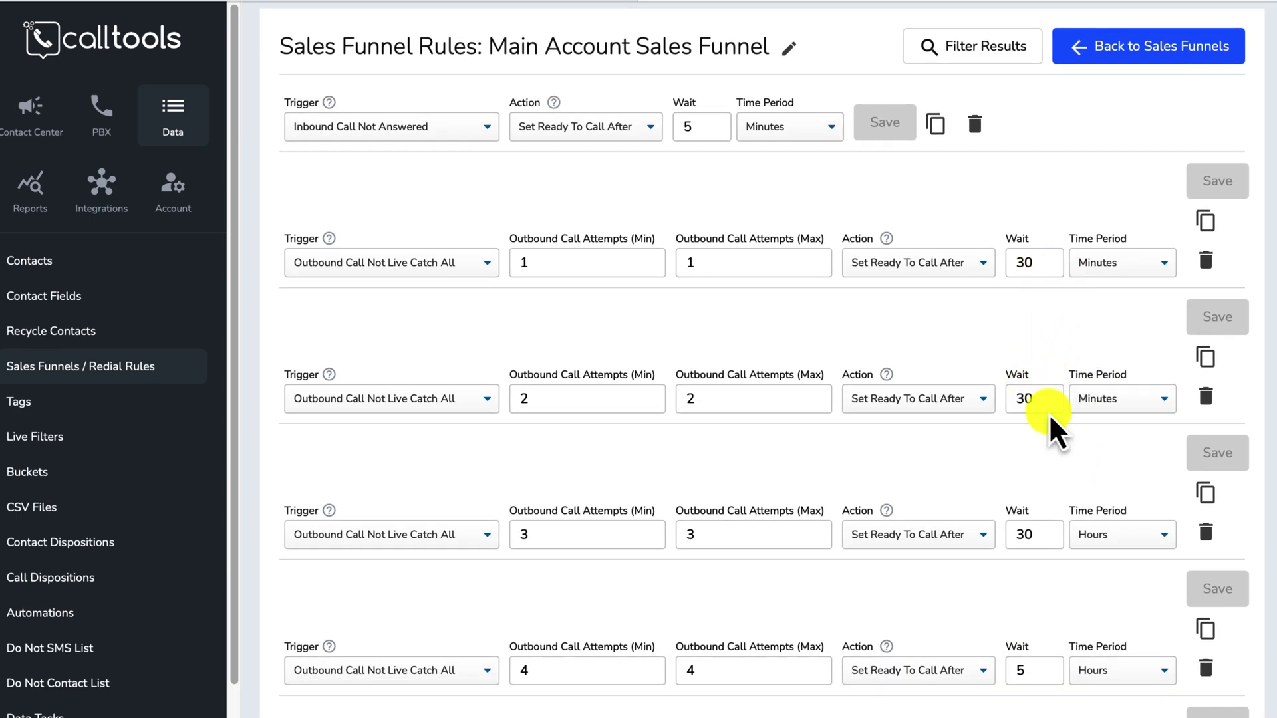
{"action": "scroll", "coordinate": [1032, 584], "scroll_direction": "down", "scroll_amount": 3}
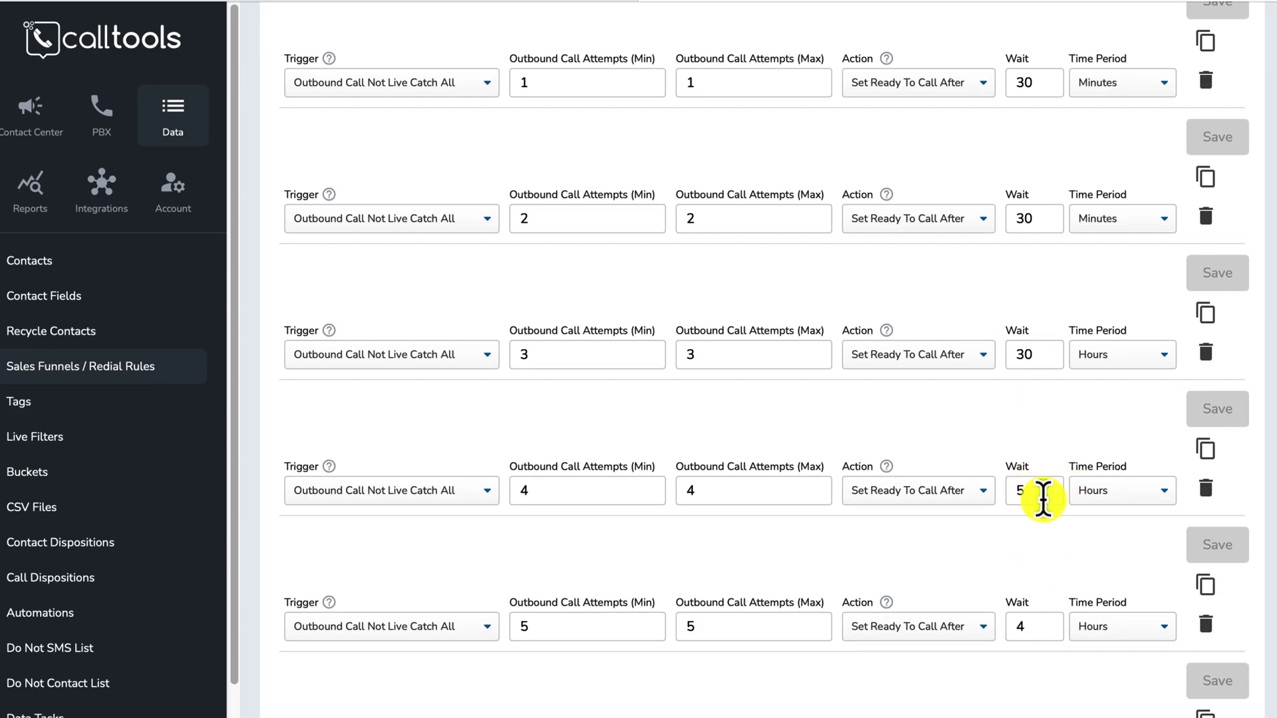
{"action": "scroll", "coordinate": [1009, 492], "scroll_direction": "down", "scroll_amount": 3}
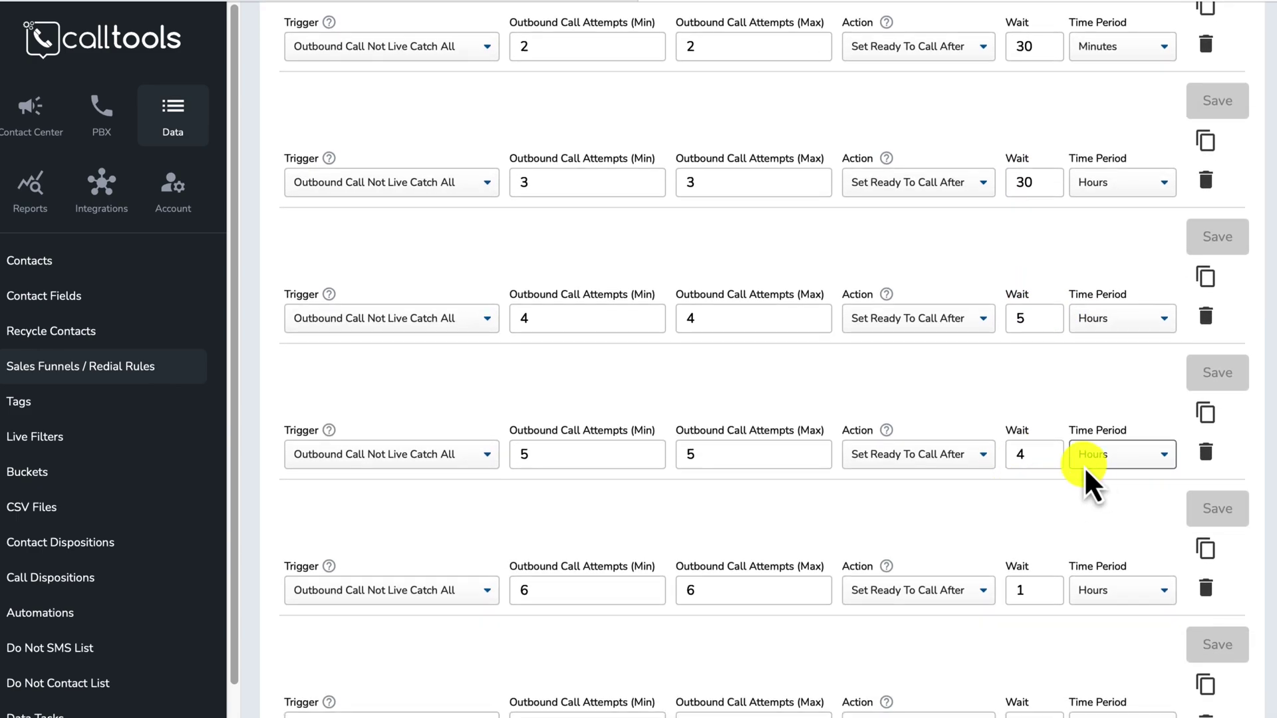
{"action": "scroll", "coordinate": [915, 451], "scroll_direction": "down", "scroll_amount": 6}
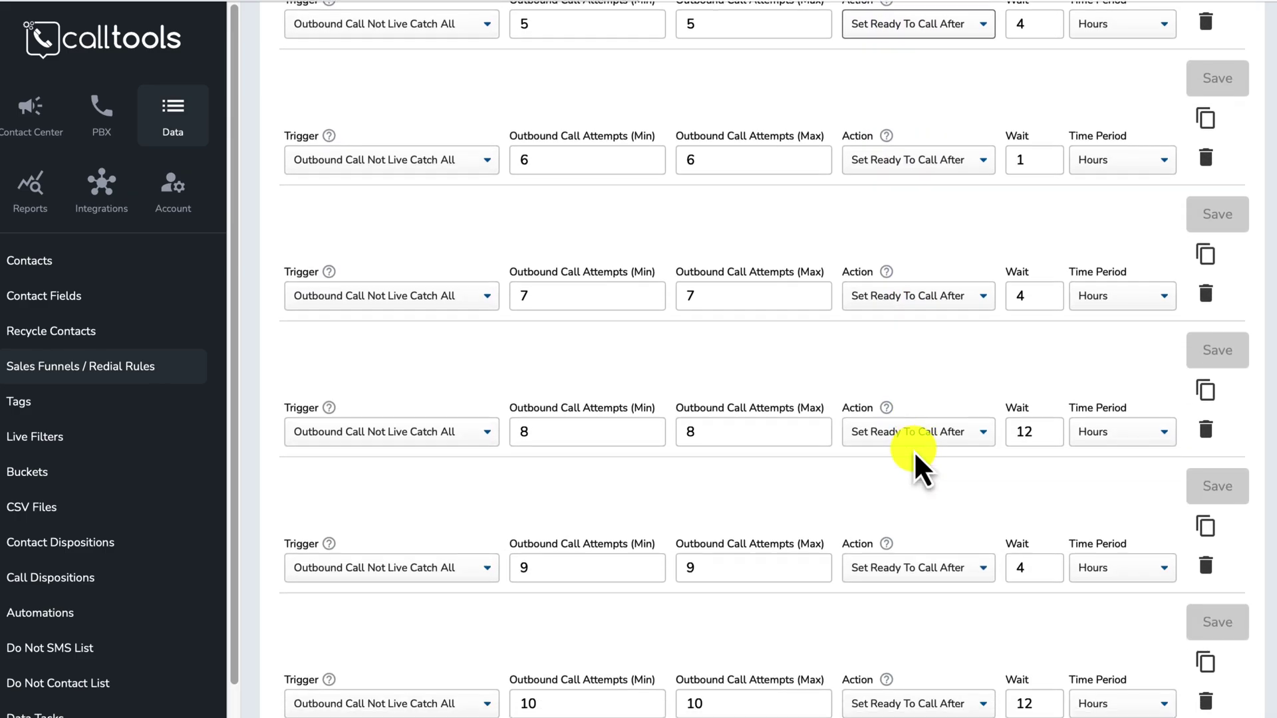
{"action": "scroll", "coordinate": [914, 452], "scroll_direction": "up", "scroll_amount": 13}
{"action": "scroll", "coordinate": [914, 452], "scroll_direction": "down", "scroll_amount": 1}
{"action": "scroll", "coordinate": [914, 450], "scroll_direction": "down", "scroll_amount": 3}
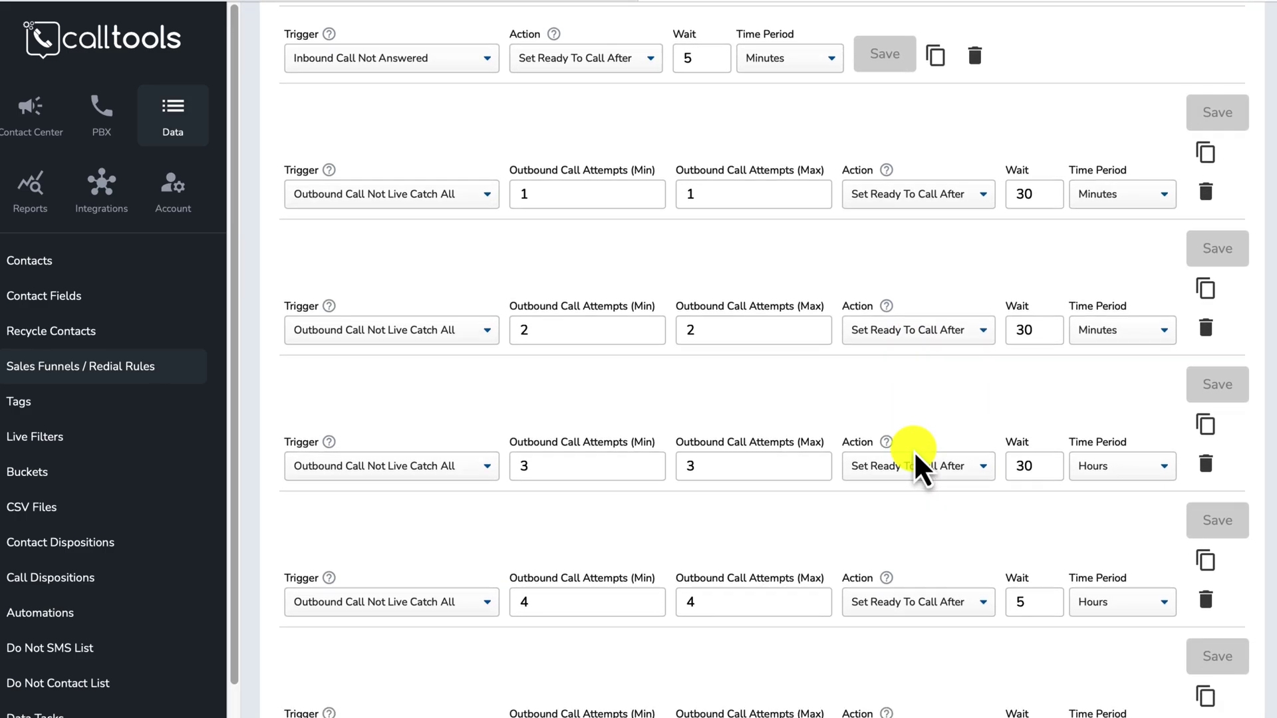
{"action": "scroll", "coordinate": [914, 449], "scroll_direction": "down", "scroll_amount": 4}
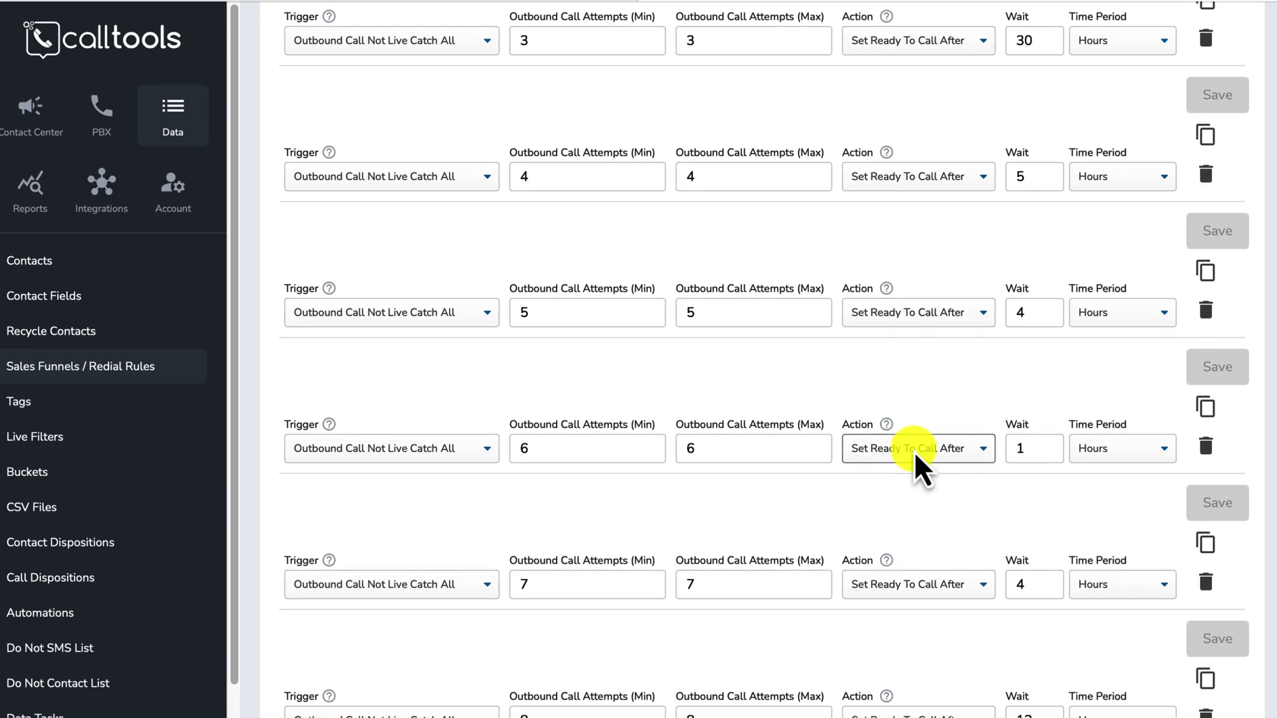
{"action": "scroll", "coordinate": [914, 449], "scroll_direction": "down", "scroll_amount": 3}
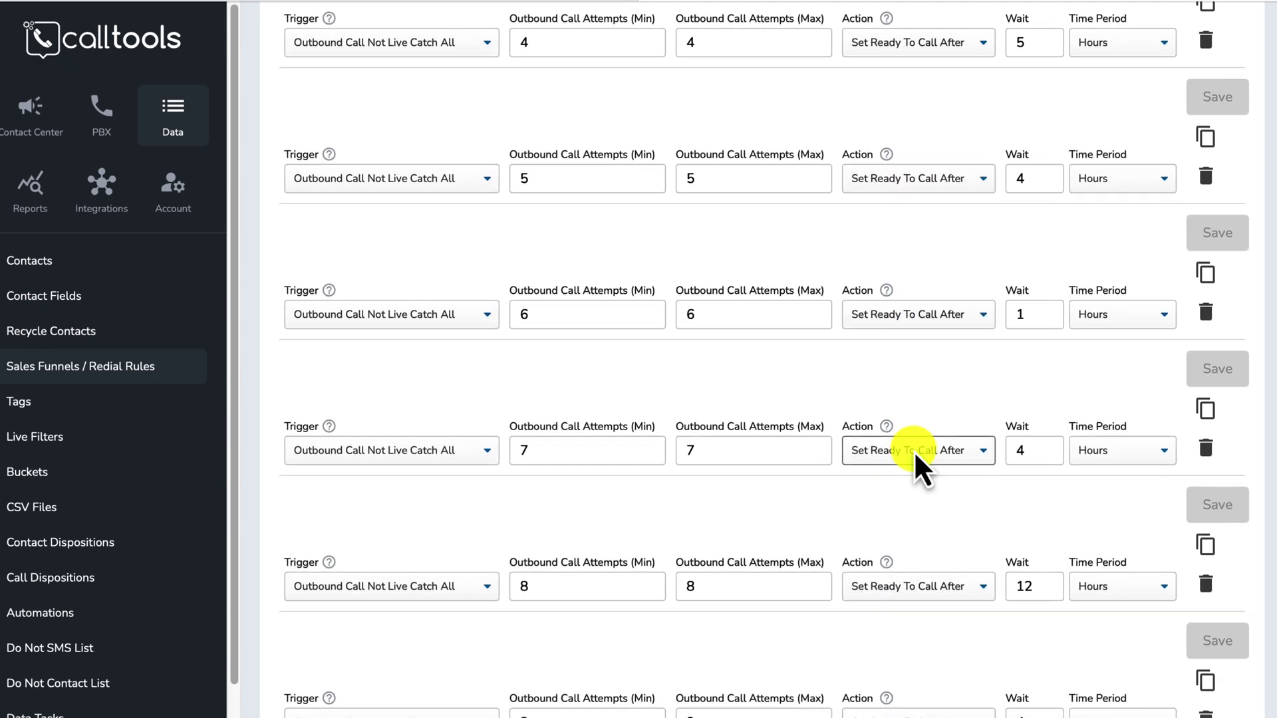
{"action": "scroll", "coordinate": [915, 455], "scroll_direction": "down", "scroll_amount": 1}
{"action": "scroll", "coordinate": [915, 455], "scroll_direction": "down", "scroll_amount": 3}
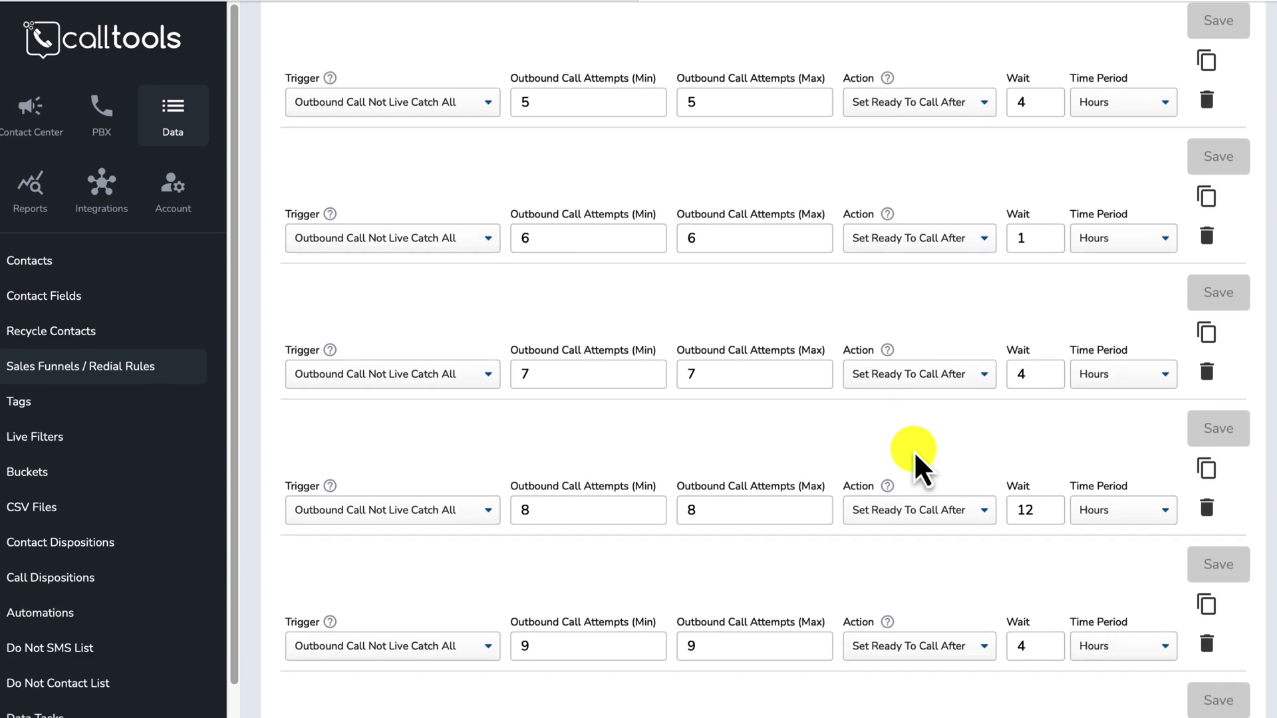
{"action": "scroll", "coordinate": [914, 450], "scroll_direction": "down", "scroll_amount": 2}
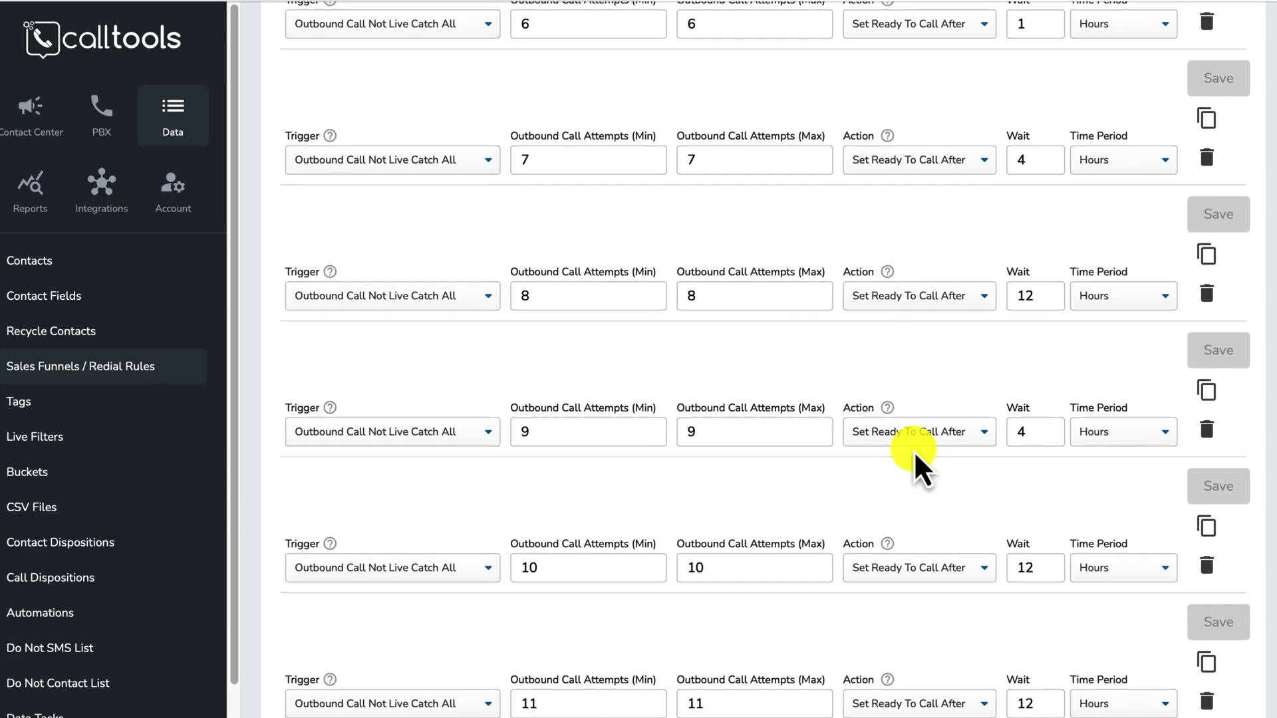
Examine the attempt ranges and wait times of the Outbound Call Not Live Catch All rules from attempt 1 through the Call Back rules.
{"action": "scroll", "coordinate": [914, 450], "scroll_direction": "up", "scroll_amount": 3}
{"action": "scroll", "coordinate": [914, 449], "scroll_direction": "up", "scroll_amount": 13}
{"action": "scroll", "coordinate": [914, 450], "scroll_direction": "down", "scroll_amount": 2}
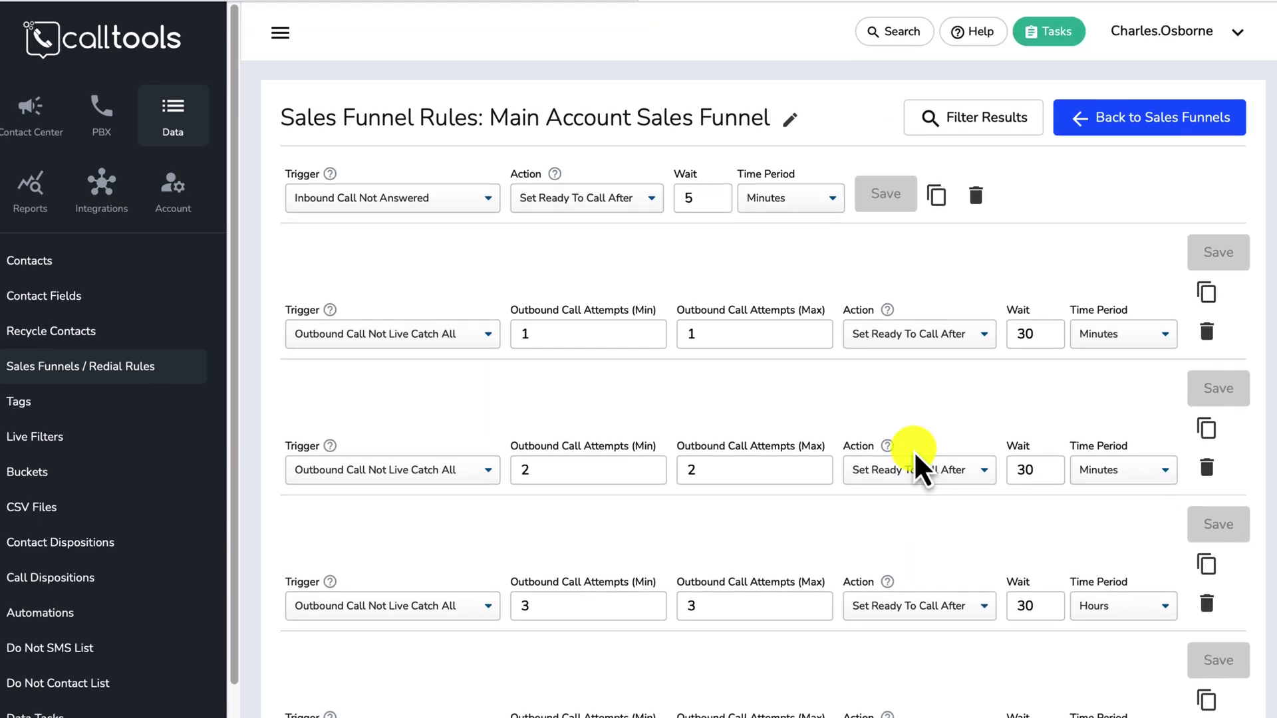
{"action": "scroll", "coordinate": [914, 449], "scroll_direction": "down", "scroll_amount": 3}
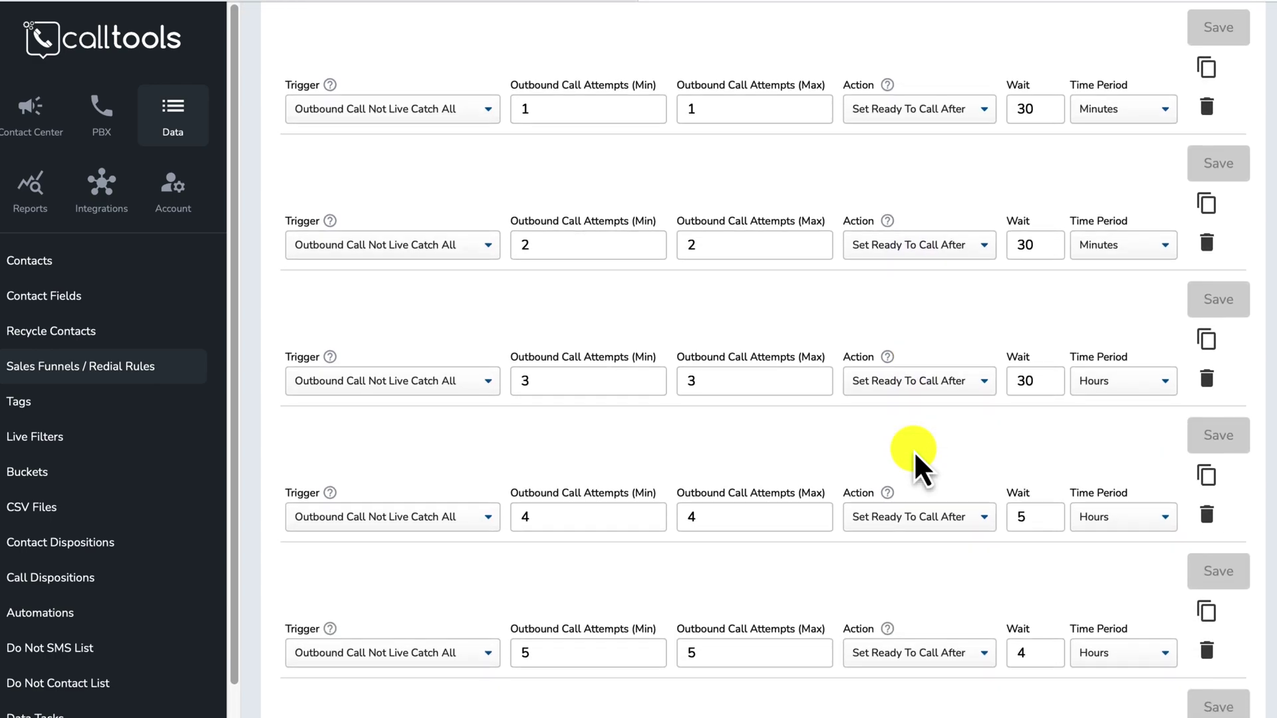
{"action": "scroll", "coordinate": [914, 450], "scroll_direction": "down", "scroll_amount": 3}
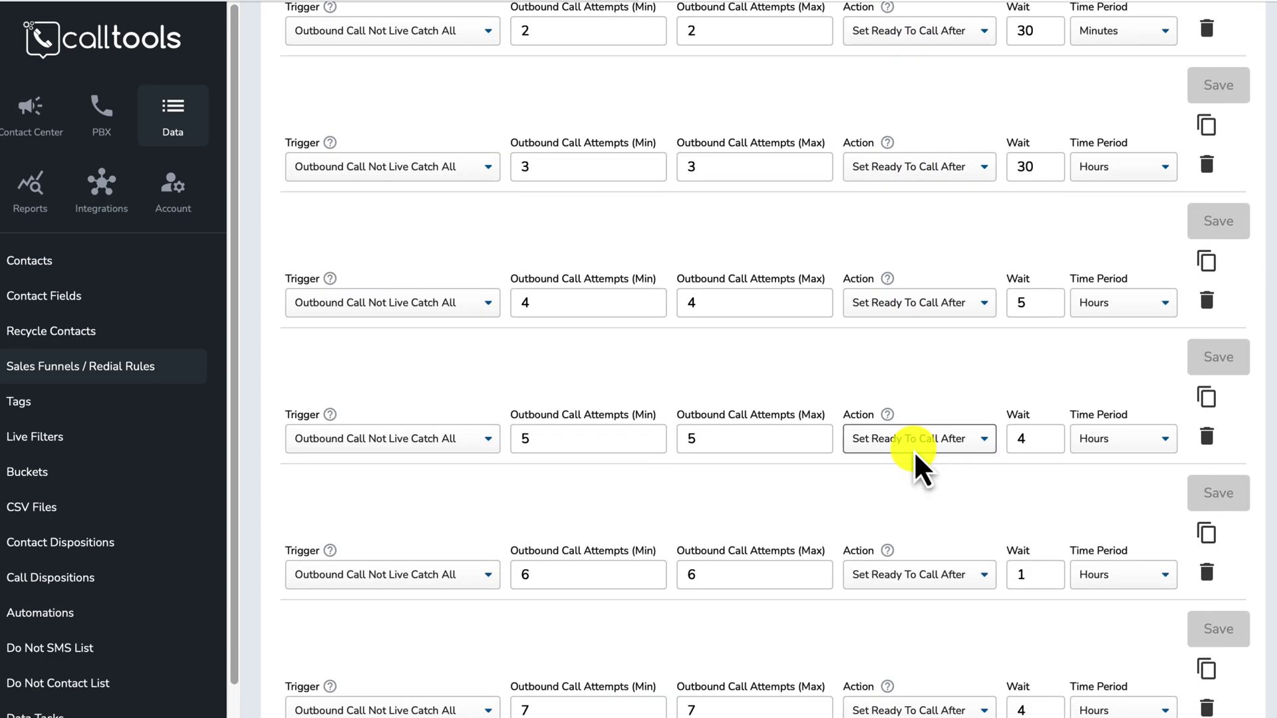
{"action": "scroll", "coordinate": [914, 449], "scroll_direction": "down", "scroll_amount": 2}
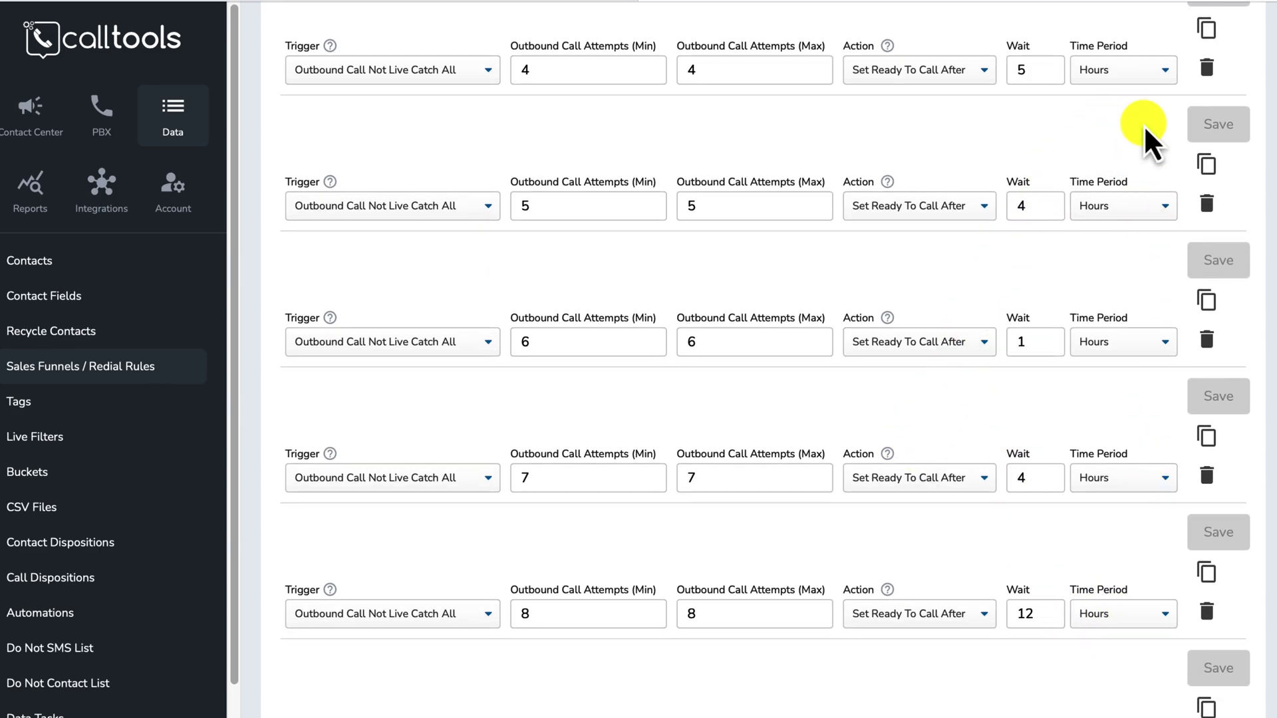
{"action": "scroll", "coordinate": [1098, 245], "scroll_direction": "down", "scroll_amount": 4}
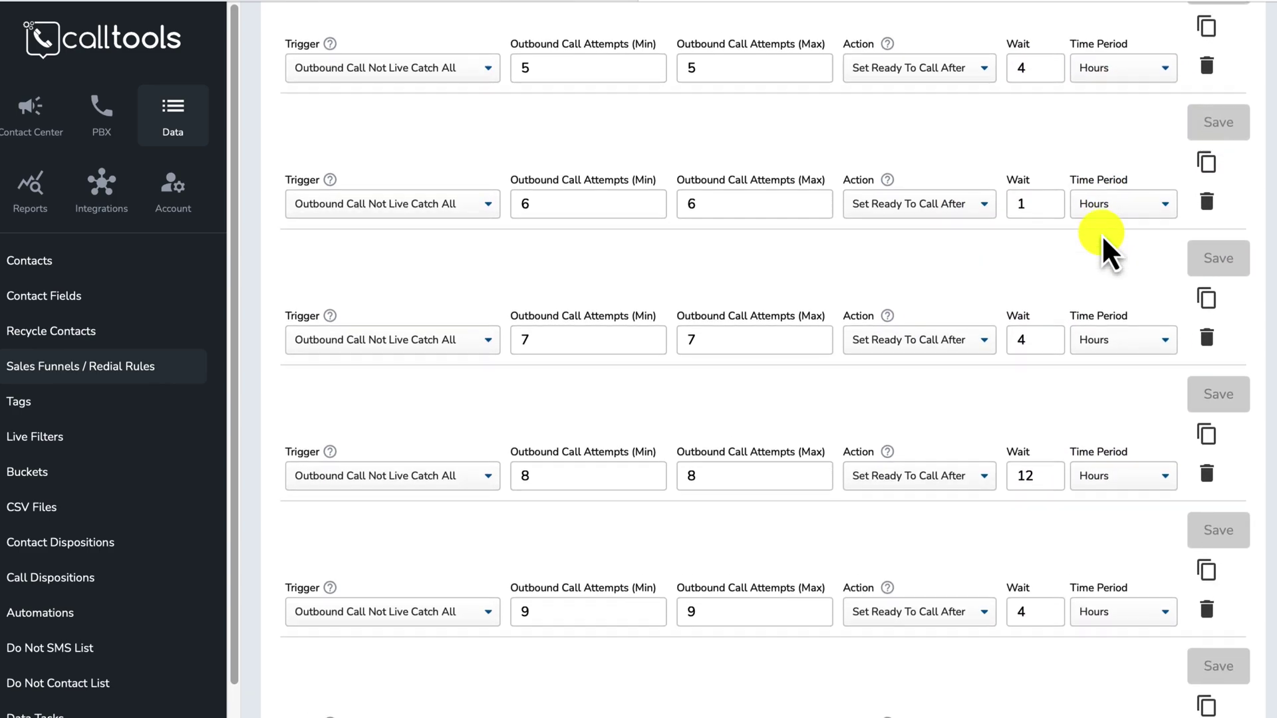
{"action": "scroll", "coordinate": [1103, 241], "scroll_direction": "down", "scroll_amount": 4}
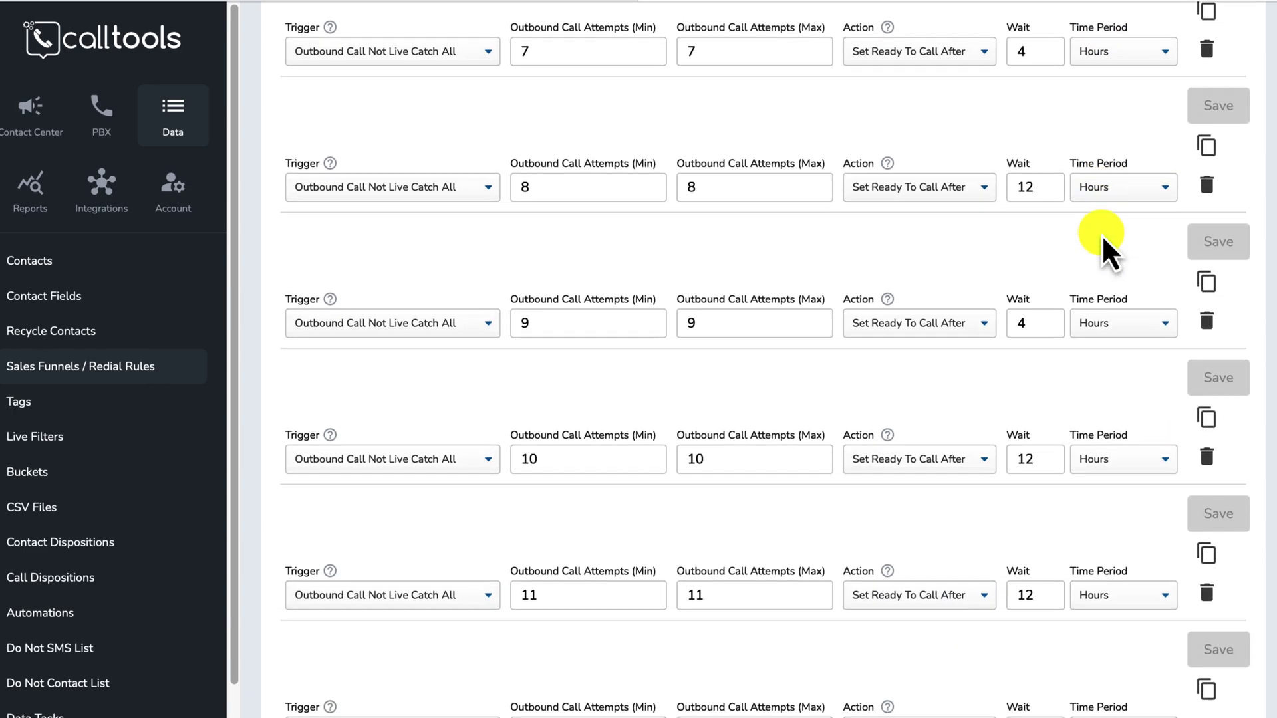
{"action": "scroll", "coordinate": [1101, 234], "scroll_direction": "down", "scroll_amount": 6}
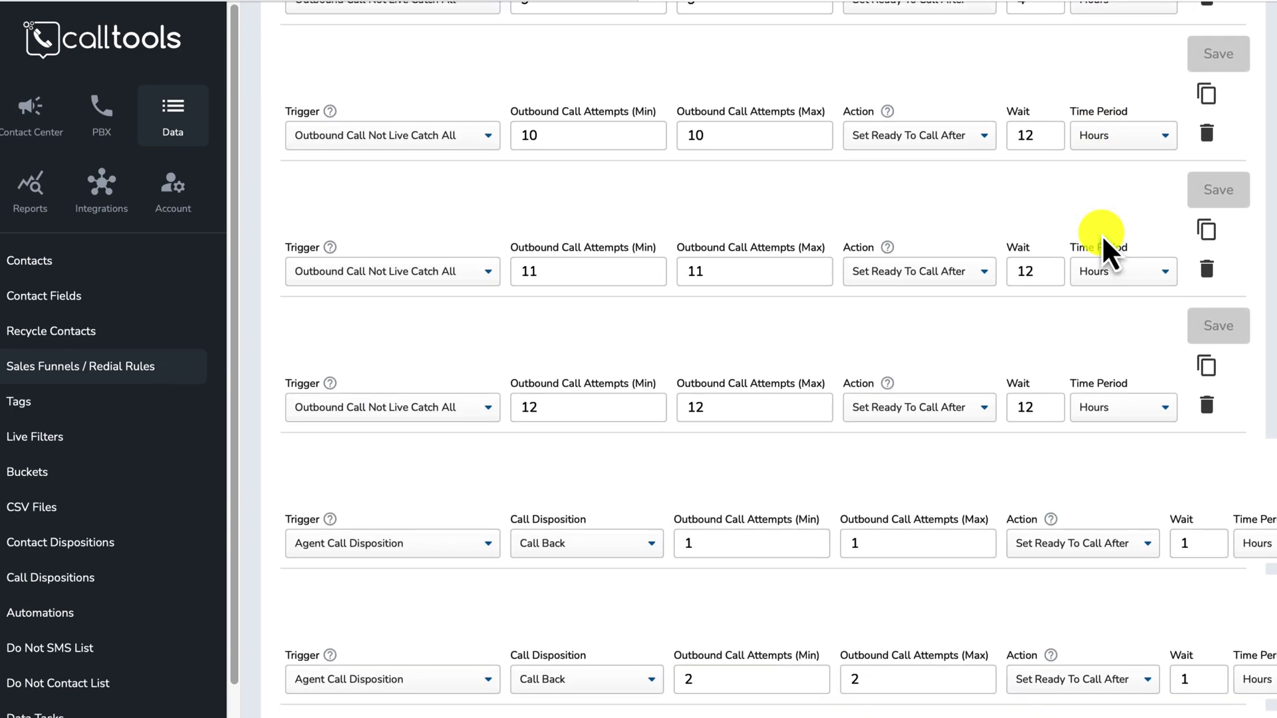
{"action": "scroll", "coordinate": [1101, 234], "scroll_direction": "up", "scroll_amount": 8}
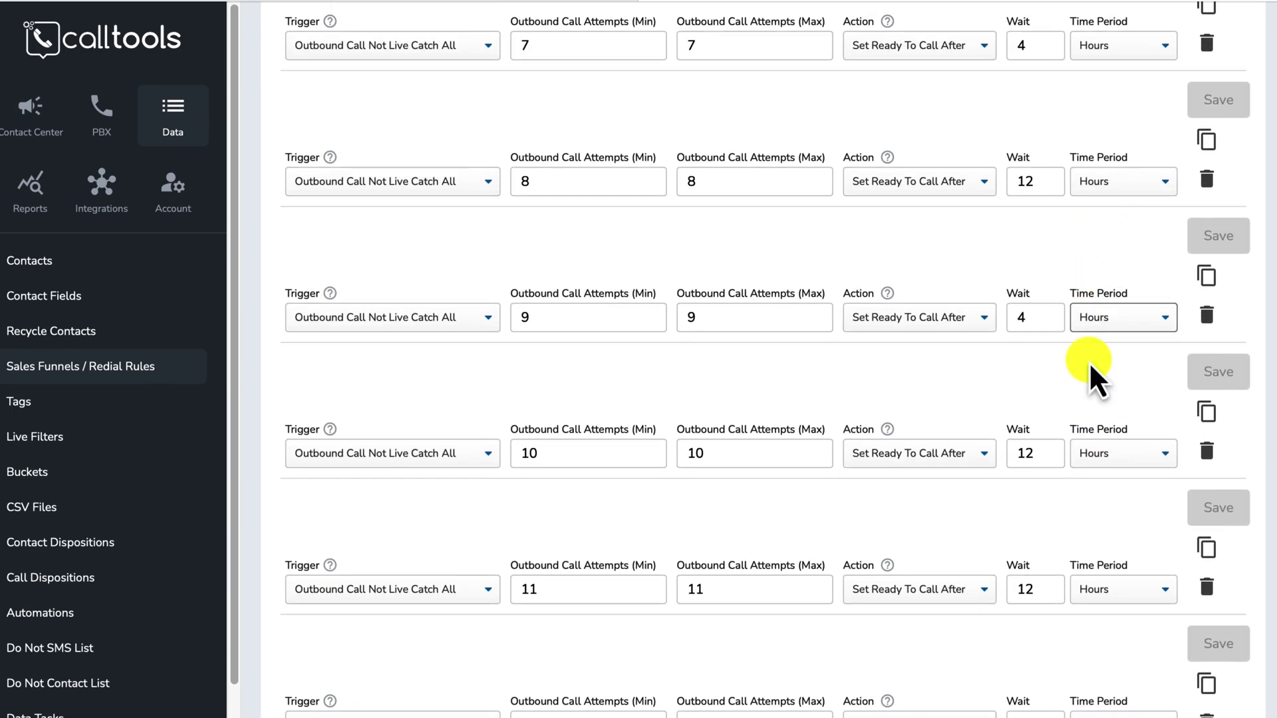